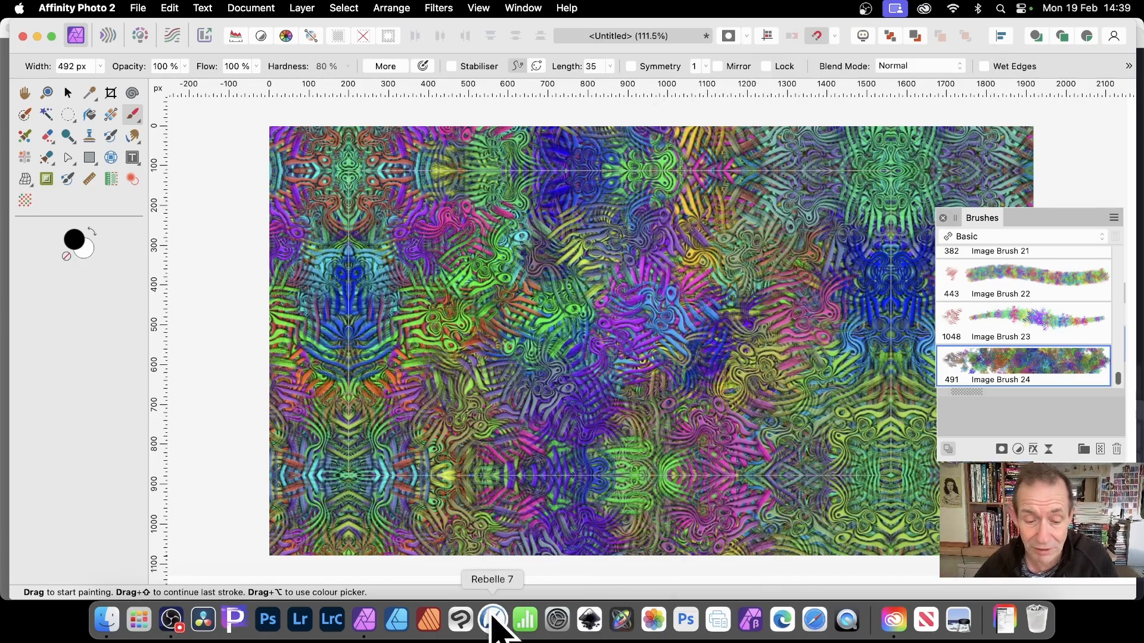
# - Switch to Rebelle 7 and delete the layer holding the old red strokes to leave a blank canvas
pyautogui.click(493, 622)
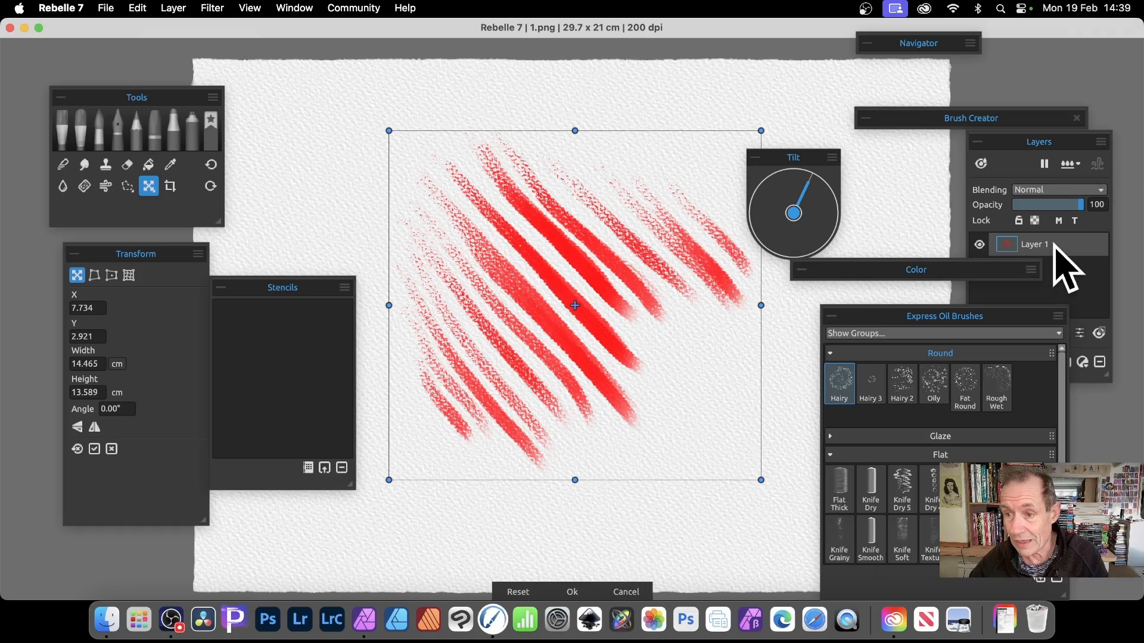
pyautogui.click(1066, 280)
pyautogui.click(1099, 361)
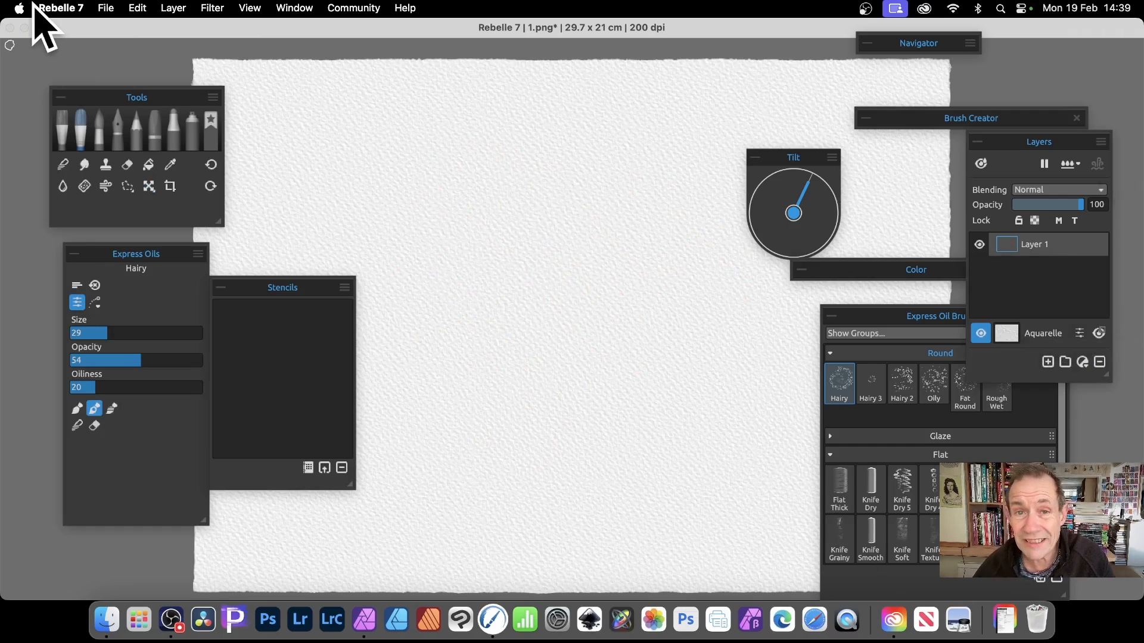
# - Paint a broad red Z-shaped stroke across the canvas with the Round Soft 2 oil and acrylic brush
pyautogui.click(67, 119)
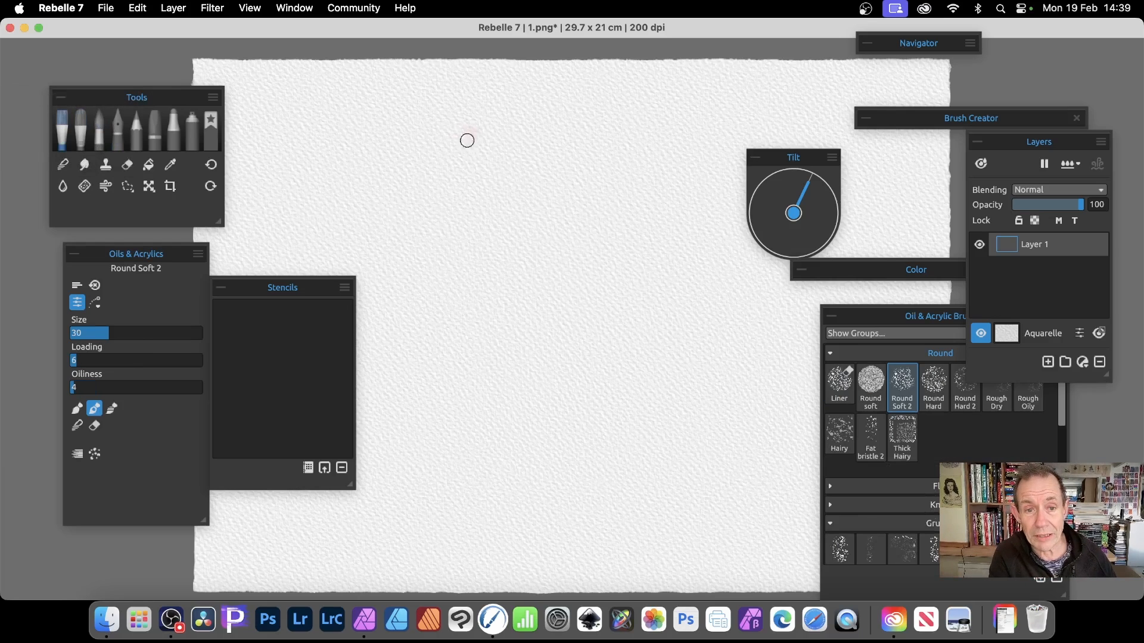
pyautogui.moveTo(467, 141)
pyautogui.mouseDown()
pyautogui.moveTo(618, 175)
pyautogui.moveTo(677, 236)
pyautogui.moveTo(649, 210)
pyautogui.moveTo(590, 209)
pyautogui.moveTo(590, 221)
pyautogui.moveTo(488, 293)
pyautogui.moveTo(557, 296)
pyautogui.moveTo(607, 326)
pyautogui.moveTo(681, 343)
pyautogui.moveTo(656, 352)
pyautogui.moveTo(477, 305)
pyautogui.moveTo(616, 201)
pyautogui.moveTo(547, 174)
pyautogui.moveTo(450, 167)
pyautogui.mouseUp()
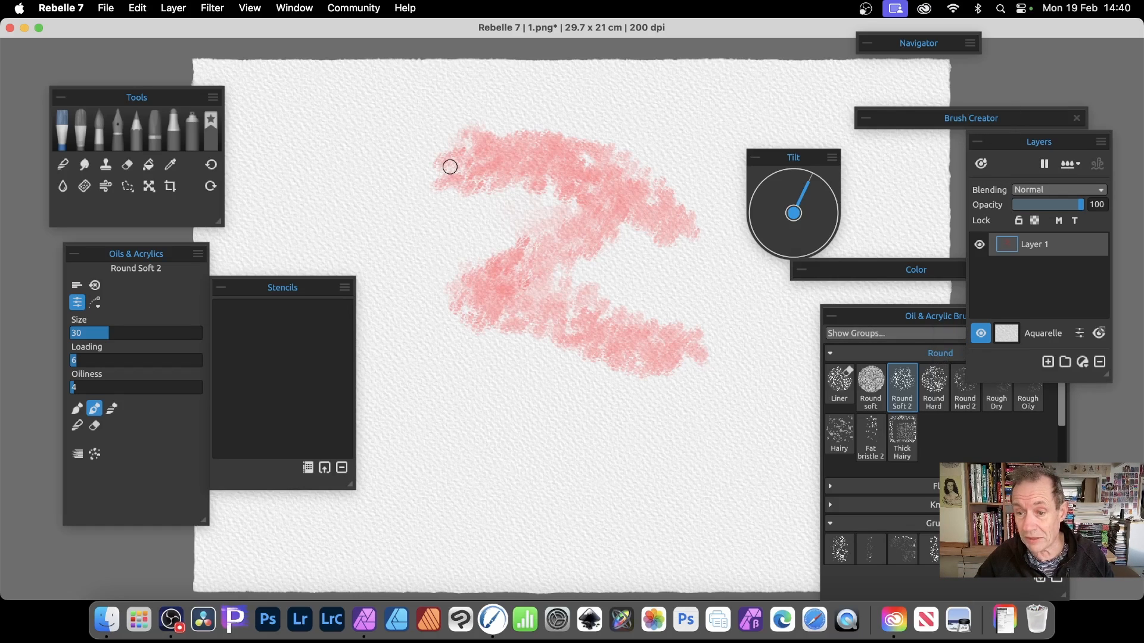
pyautogui.scroll(-5, 927, 383)
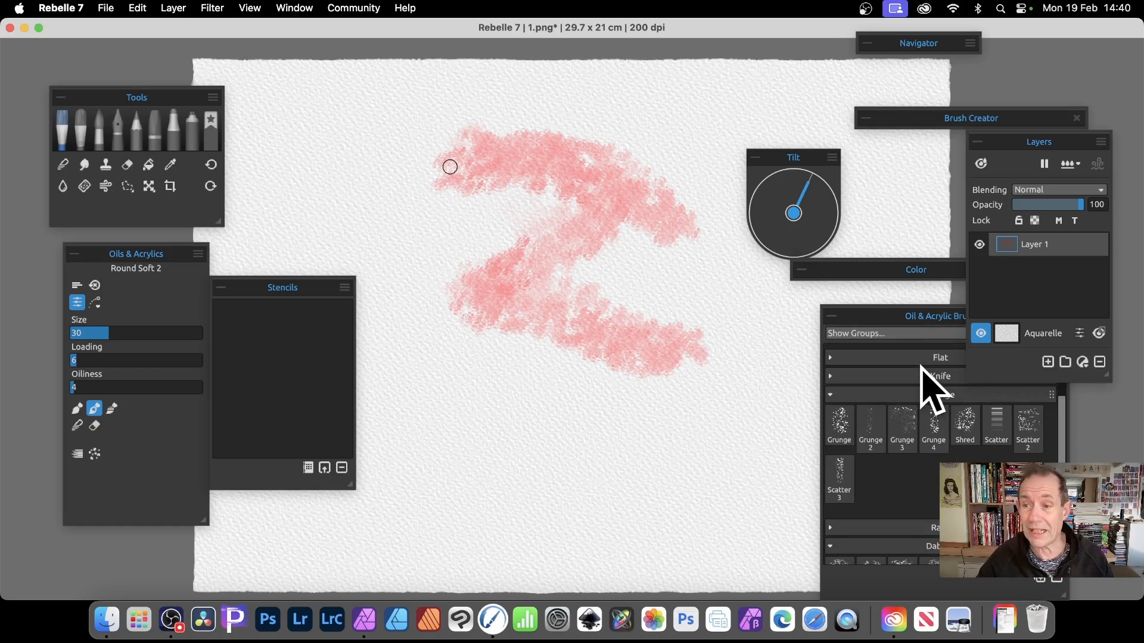
pyautogui.click(1012, 113)
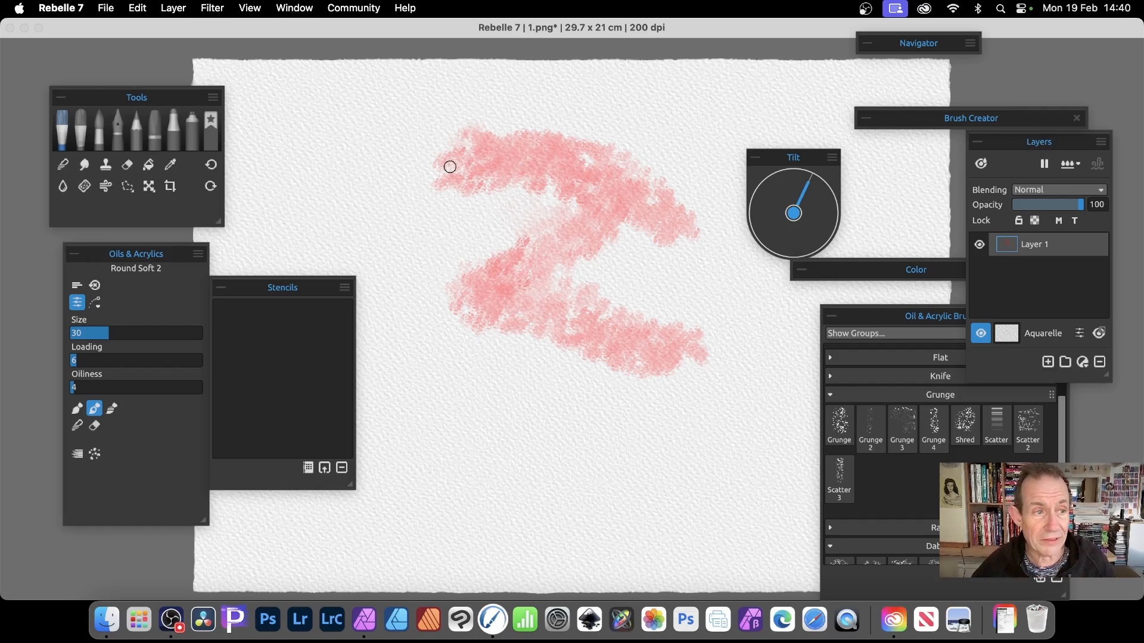
# - Activate Transform on the painted red stroke and copy it
pyautogui.click(149, 186)
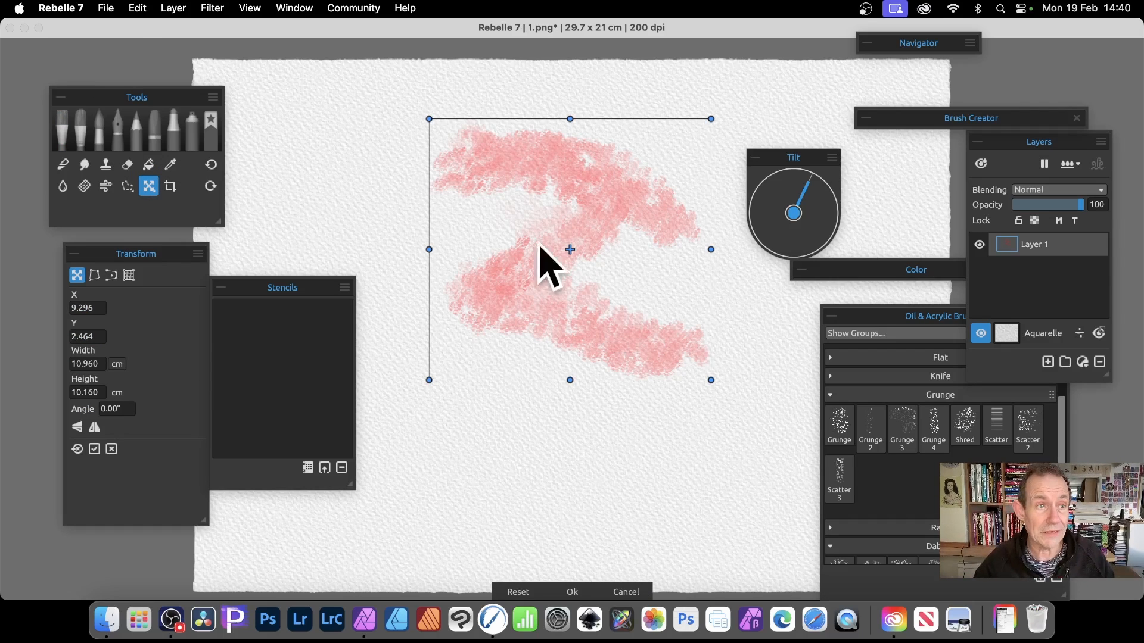
pyautogui.click(137, 7)
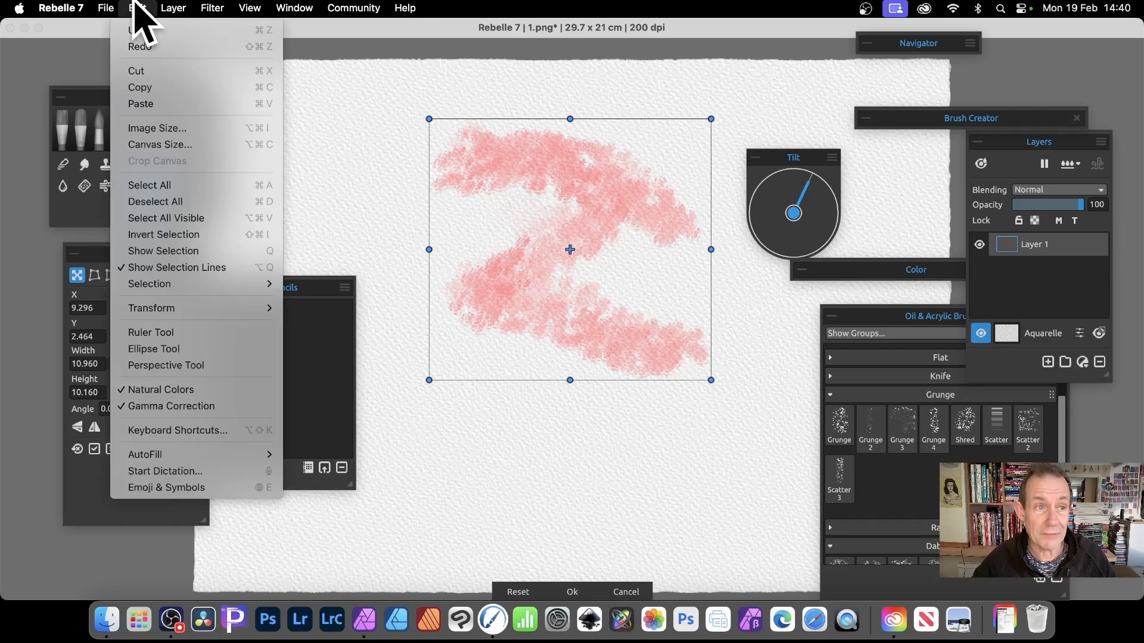
pyautogui.click(145, 89)
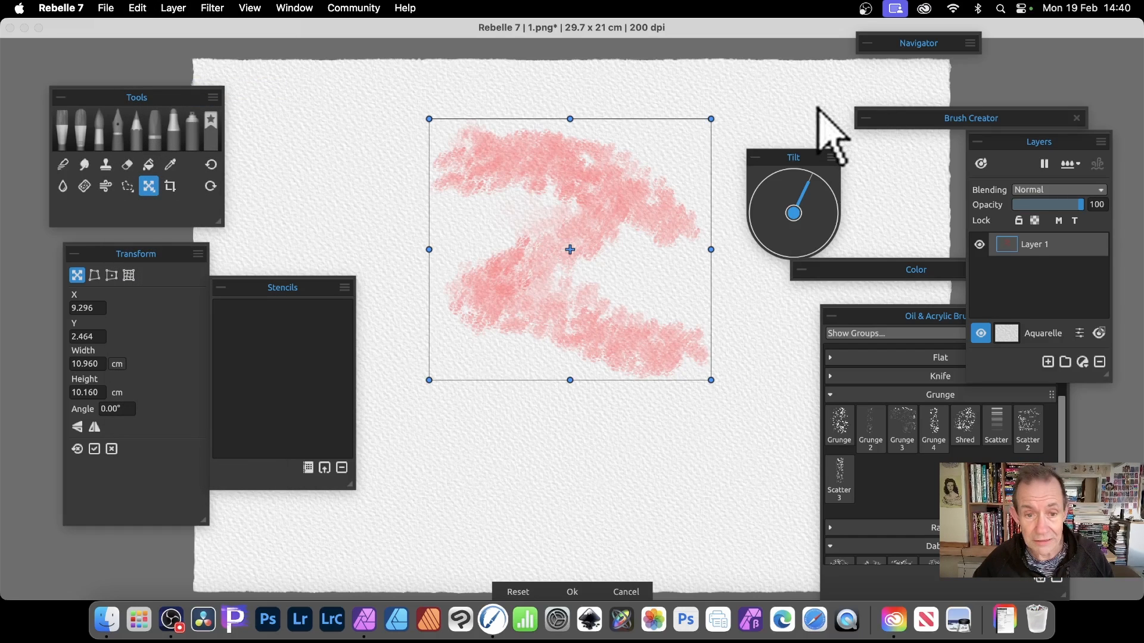
# - Switch to Affinity Photo 2 and delete all the colourful pattern layers from the document
pyautogui.press('super+Tab')
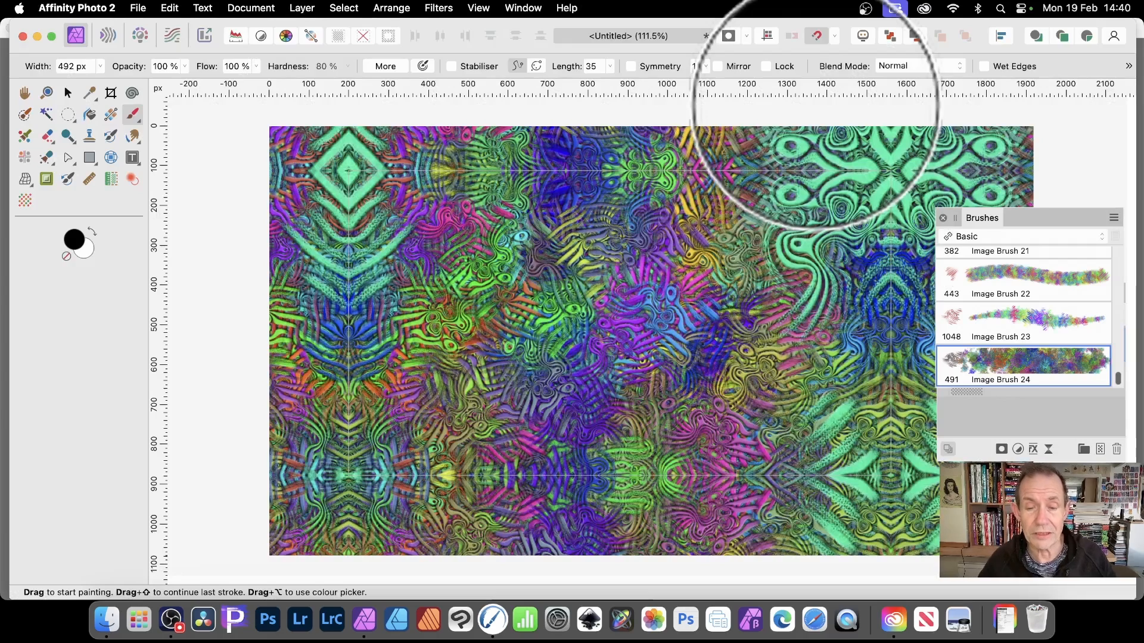
pyautogui.press('Delete')
pyautogui.press('Delete')
pyautogui.press('Delete')
pyautogui.press('Delete')
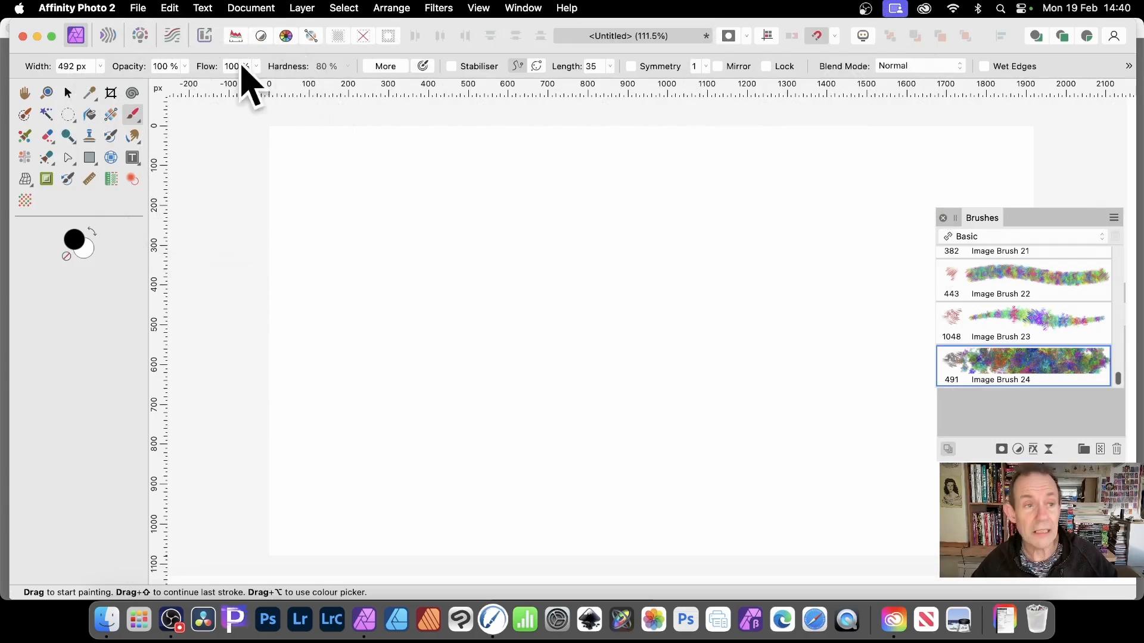
# - Paste the copied red stroke into the empty document and move it slightly left and down
pyautogui.click(170, 8)
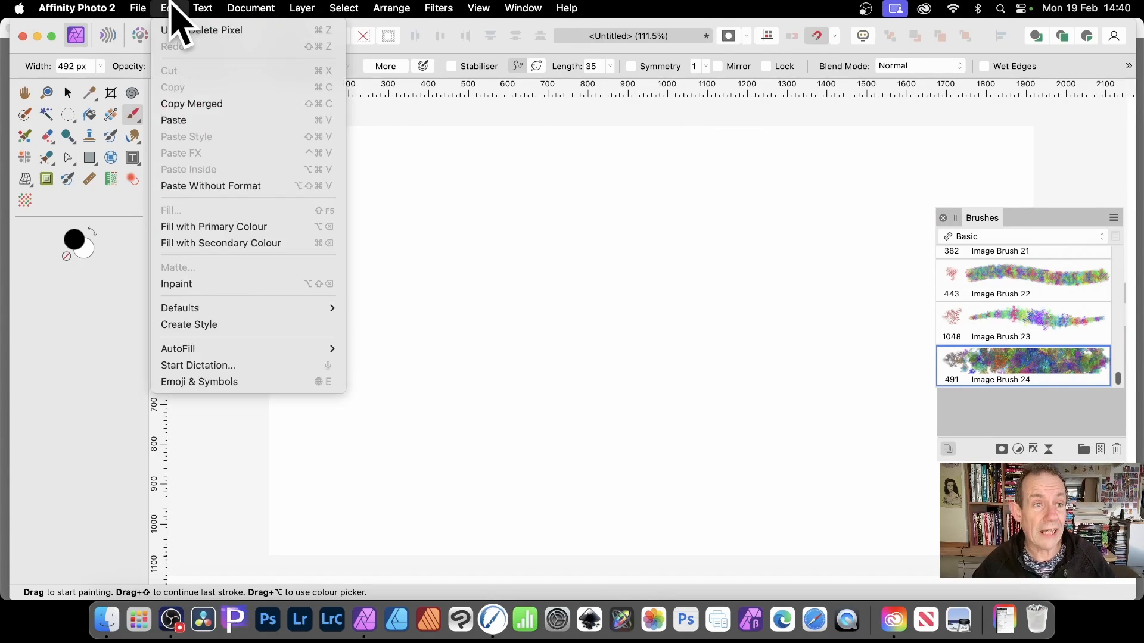
pyautogui.click(174, 121)
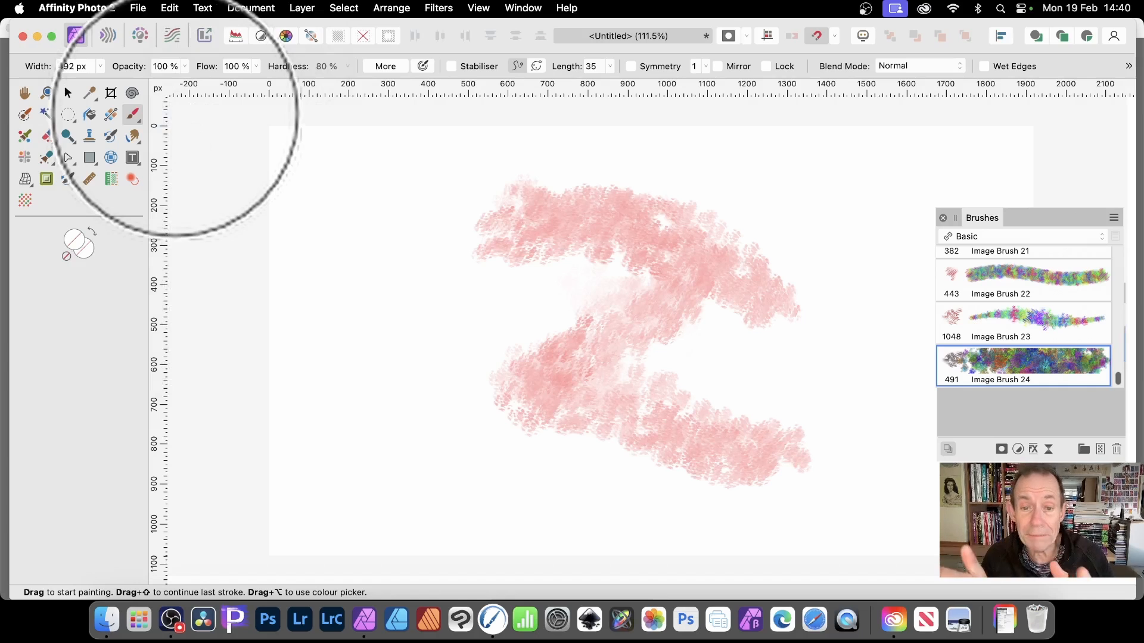
pyautogui.click(68, 92)
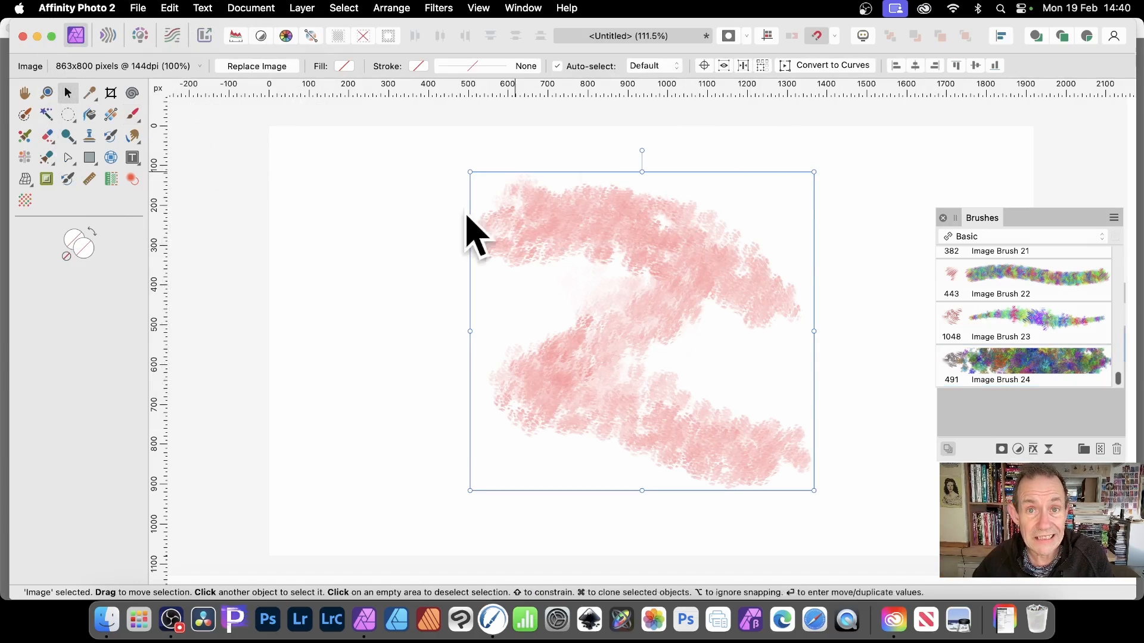
pyautogui.moveTo(638, 340); pyautogui.dragTo(590, 345)
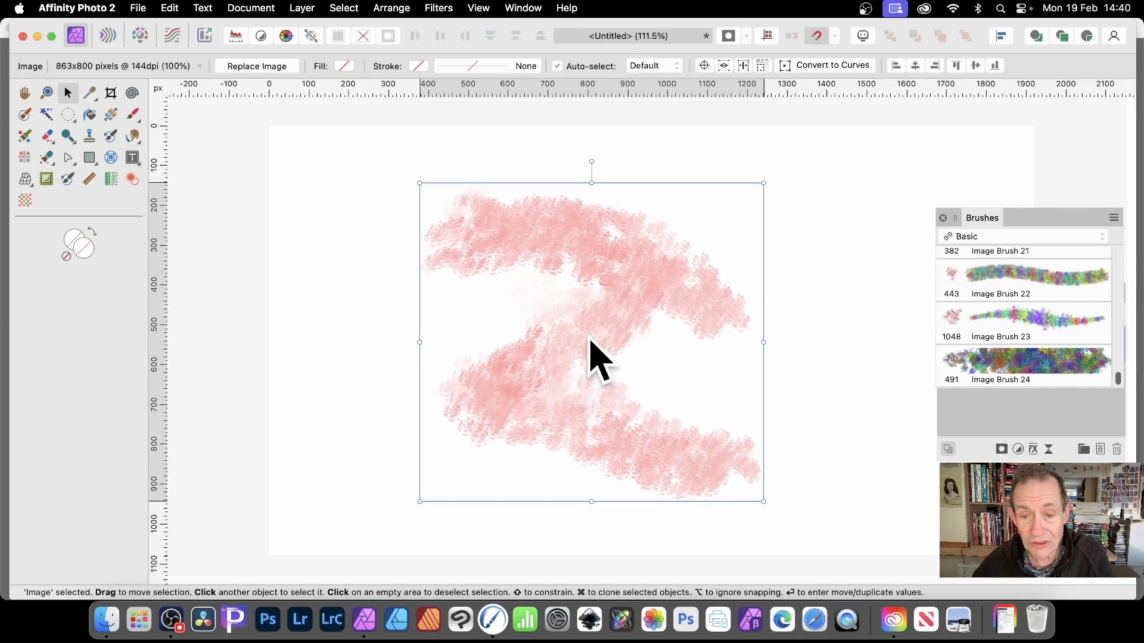
# - Reposition the floating Brushes and Layers windows over the canvas so that both can be reached
pyautogui.click(439, 7)
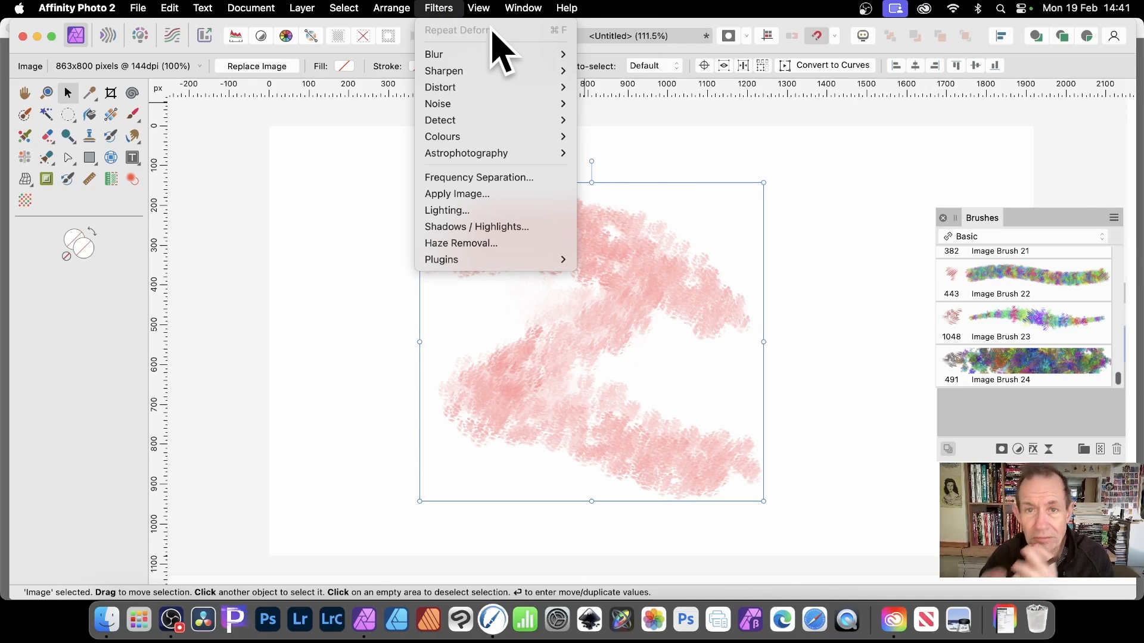
pyautogui.moveTo(519, 9)
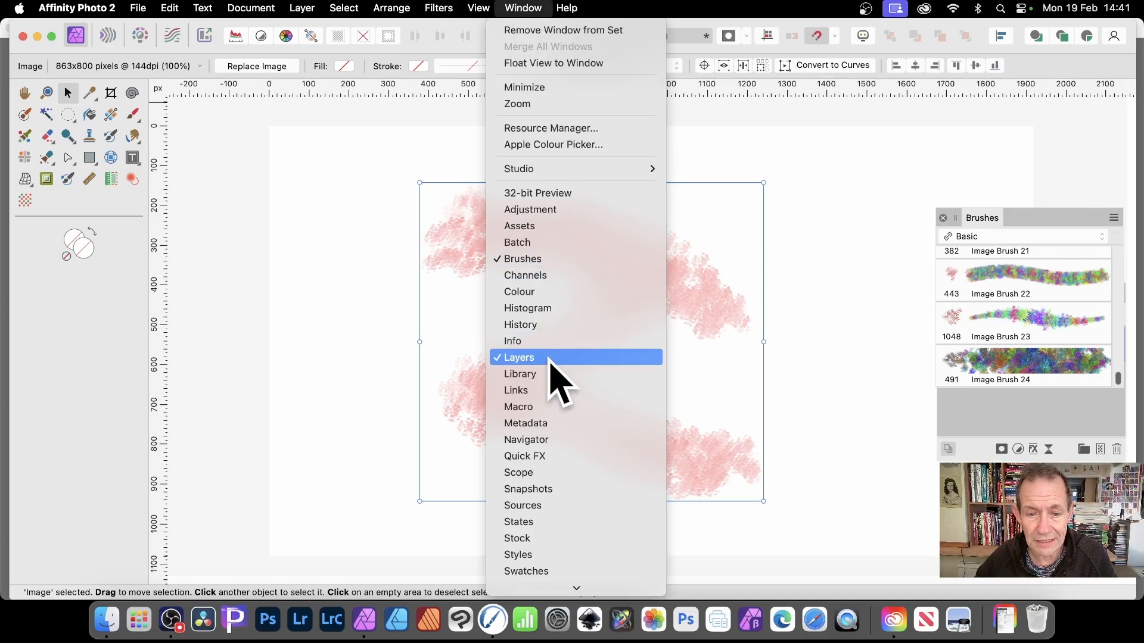
pyautogui.click(989, 217)
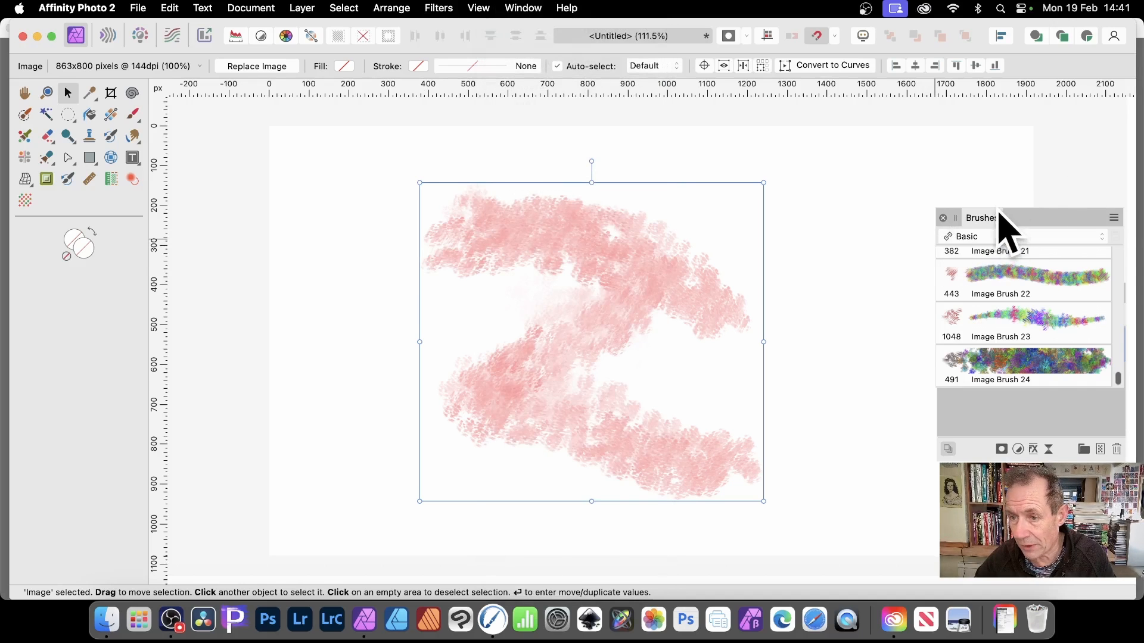
pyautogui.moveTo(1008, 224)
pyautogui.mouseDown()
pyautogui.moveTo(850, 306)
pyautogui.moveTo(874, 166)
pyautogui.mouseUp()
pyautogui.moveTo(1006, 304); pyautogui.dragTo(995, 332)
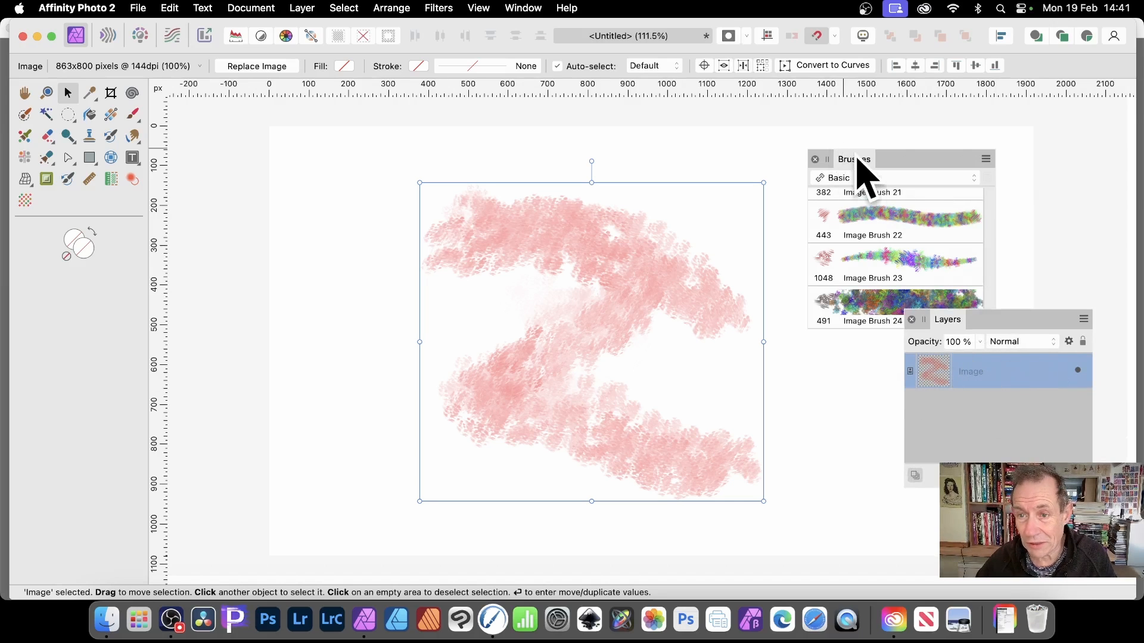
# - Rasterise the pasted stroke into a pixel layer and create a new image brush from it
pyautogui.click(985, 159)
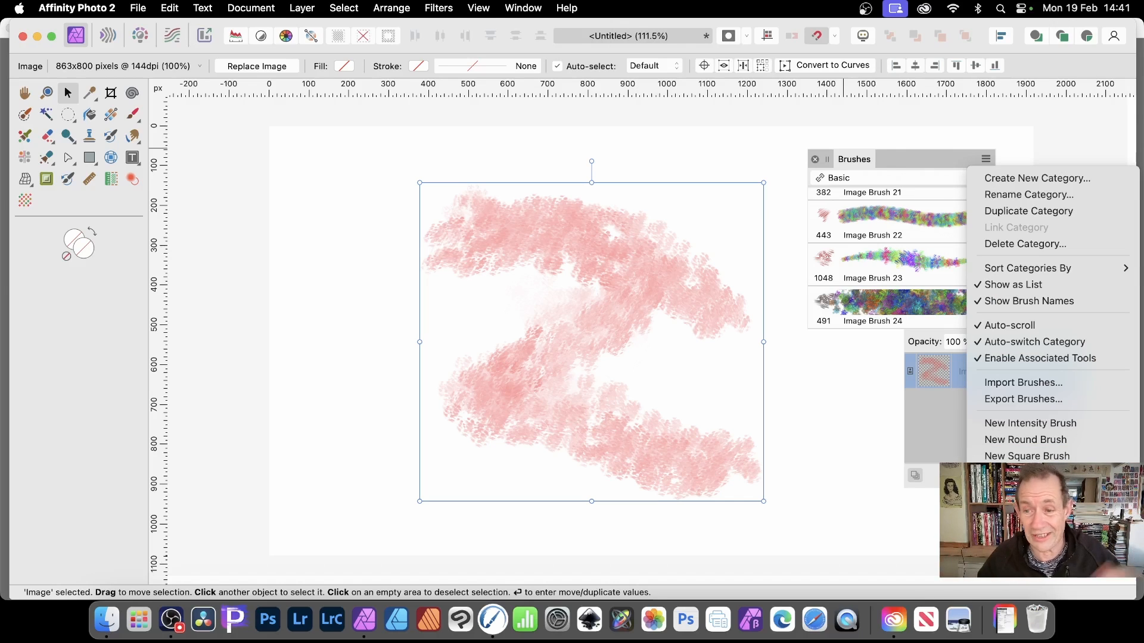
pyautogui.click(309, 13)
pyautogui.click(307, 12)
pyautogui.moveTo(357, 619)
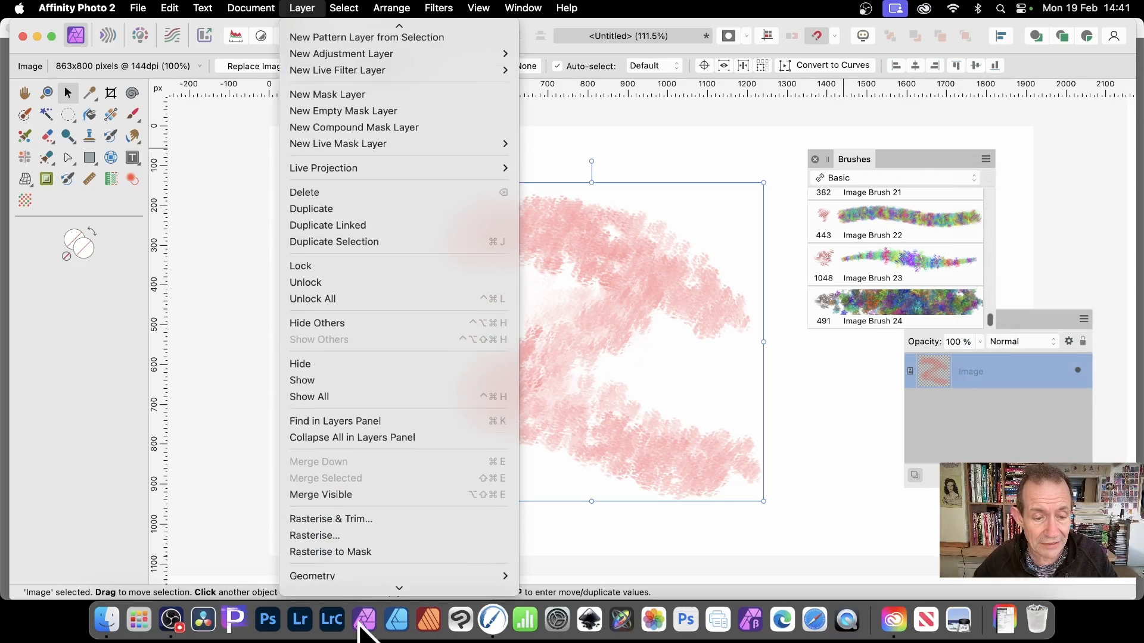
pyautogui.click(331, 488)
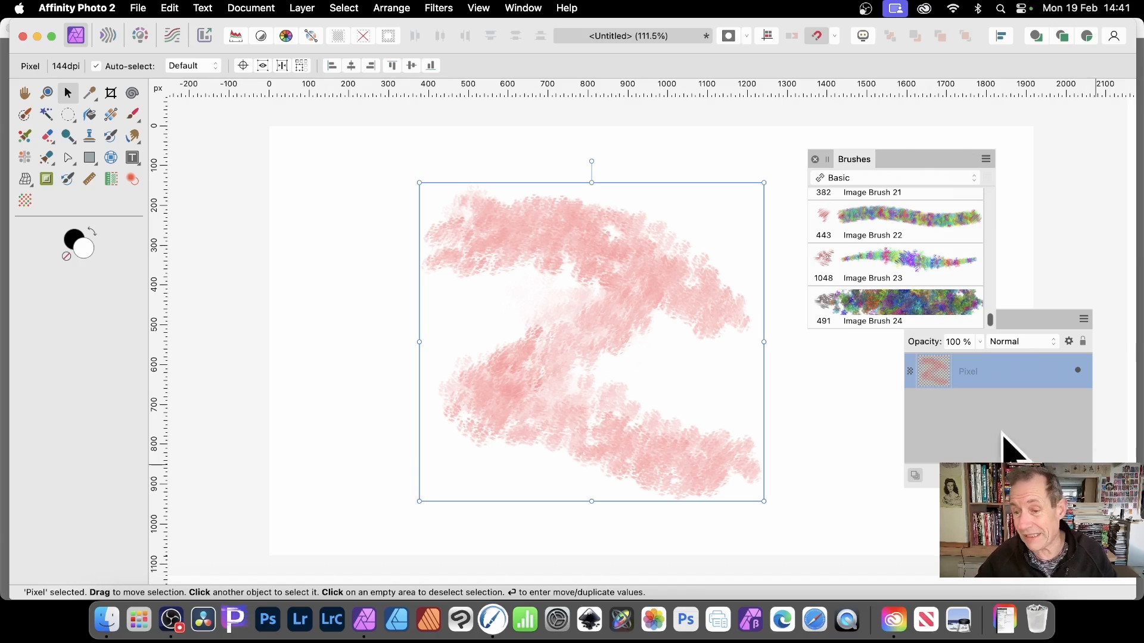
pyautogui.click(986, 159)
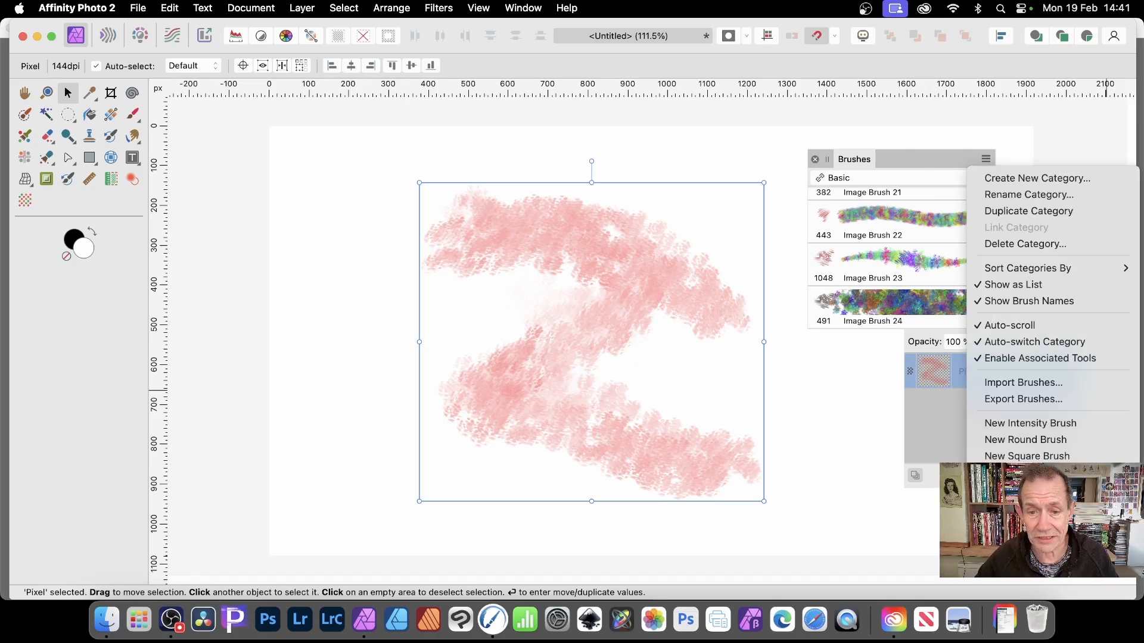
pyautogui.click(1029, 489)
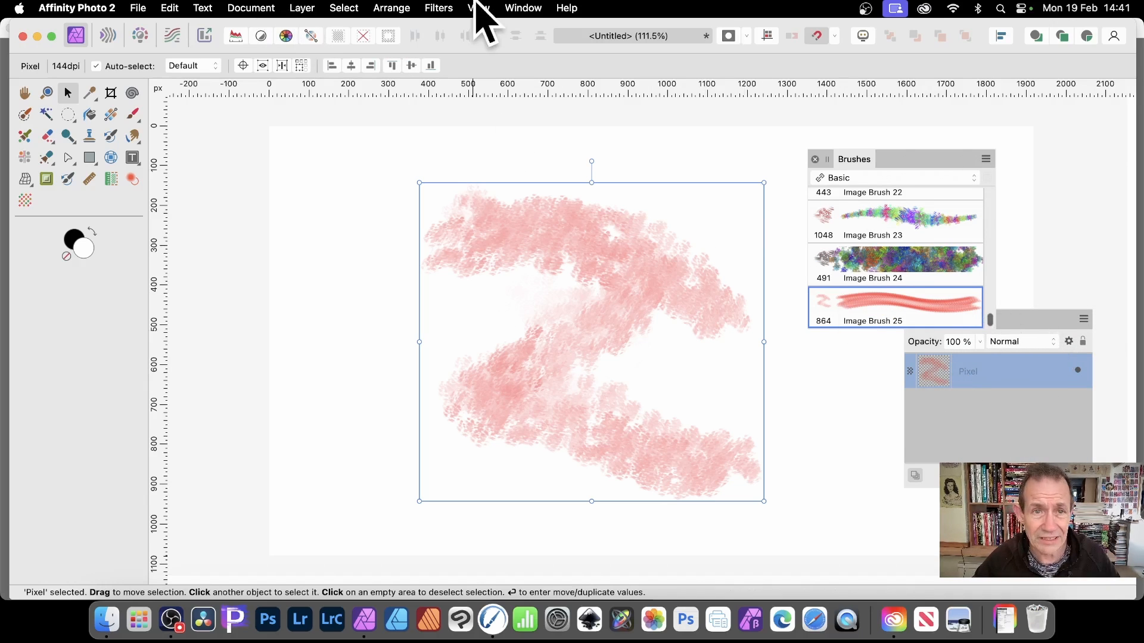
# - Start the Deform distortion filter and place eight control points along the red Z-shaped stroke
pyautogui.click(448, 6)
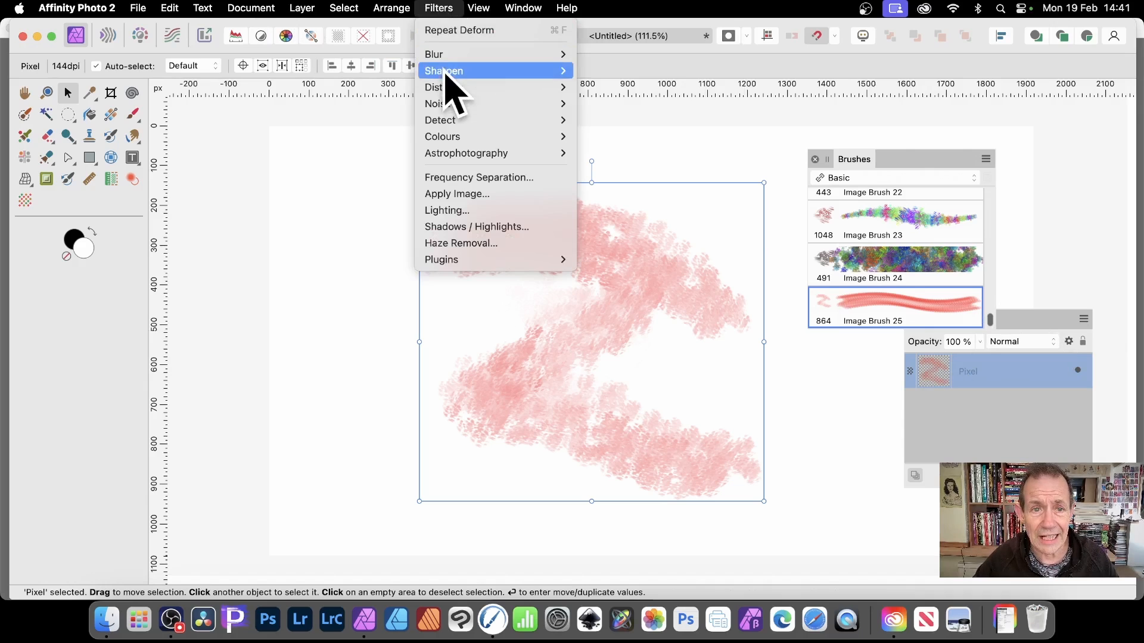
pyautogui.moveTo(446, 89)
pyautogui.click(668, 88)
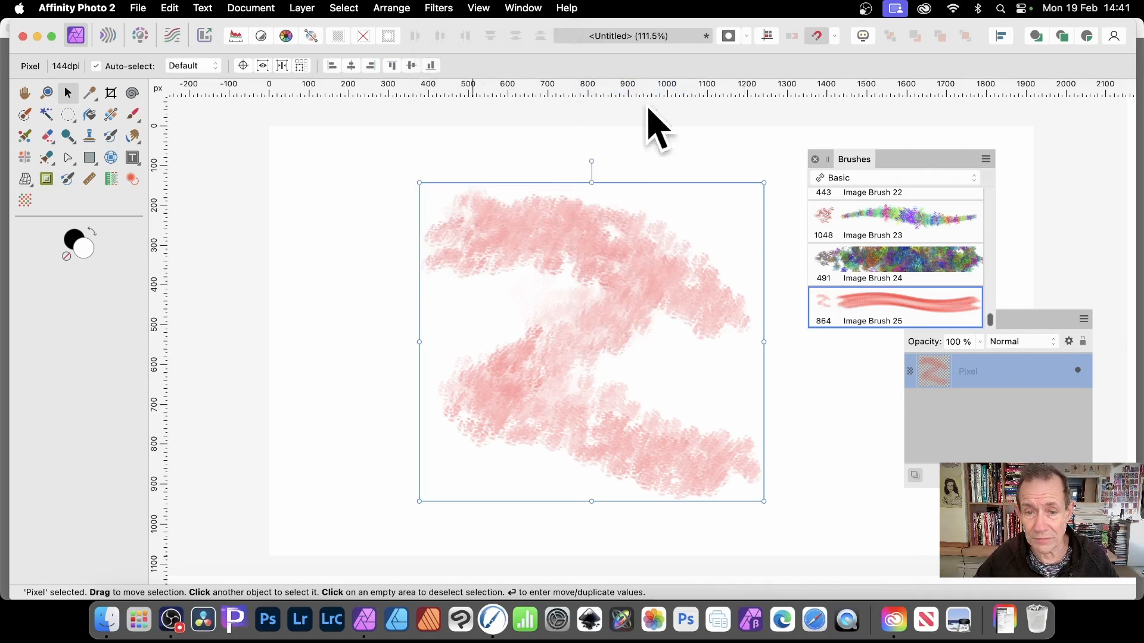
pyautogui.click(515, 221)
pyautogui.click(600, 255)
pyautogui.click(666, 278)
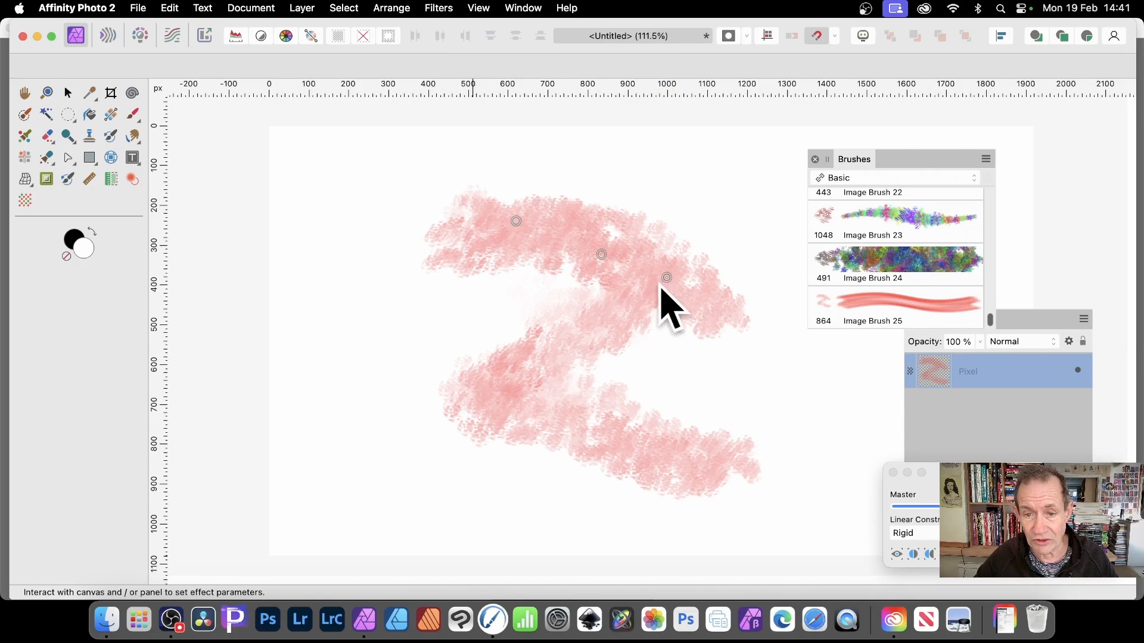
pyautogui.click(583, 350)
pyautogui.click(476, 381)
pyautogui.click(553, 416)
pyautogui.click(718, 459)
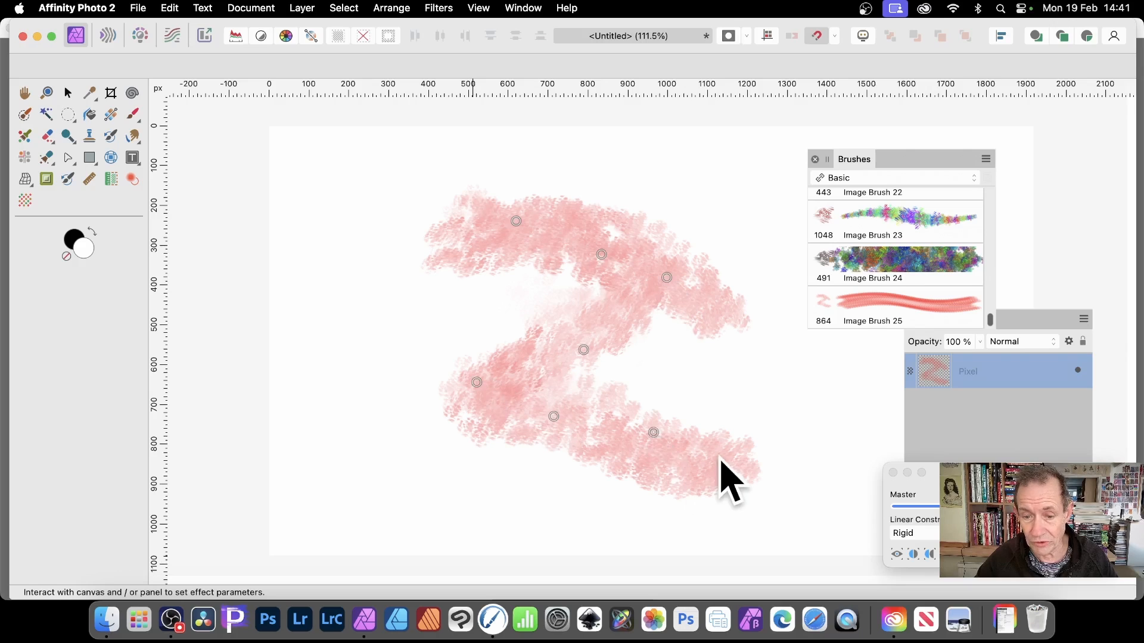
pyautogui.click(653, 432)
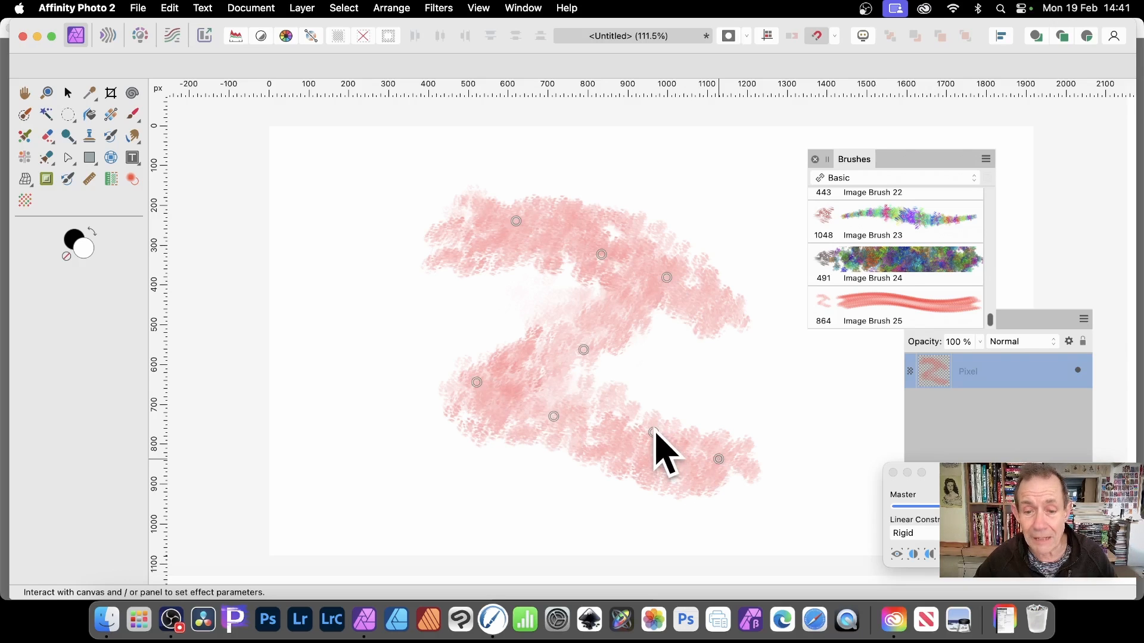
# - Pull the deform control points to stretch the red stroke's arms outward, and pinch its middle inward with two additional points
pyautogui.moveTo(654, 433)
pyautogui.mouseDown()
pyautogui.moveTo(677, 345)
pyautogui.moveTo(717, 331)
pyautogui.moveTo(709, 341)
pyautogui.mouseUp()
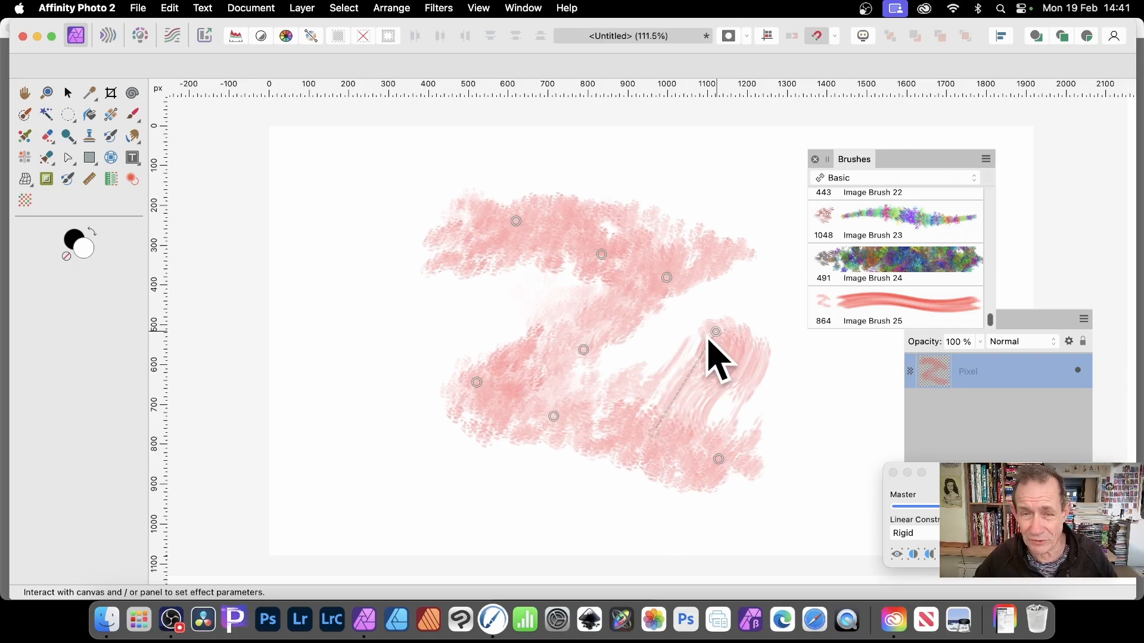
pyautogui.moveTo(477, 382)
pyautogui.mouseDown()
pyautogui.moveTo(484, 323)
pyautogui.moveTo(389, 276)
pyautogui.mouseUp()
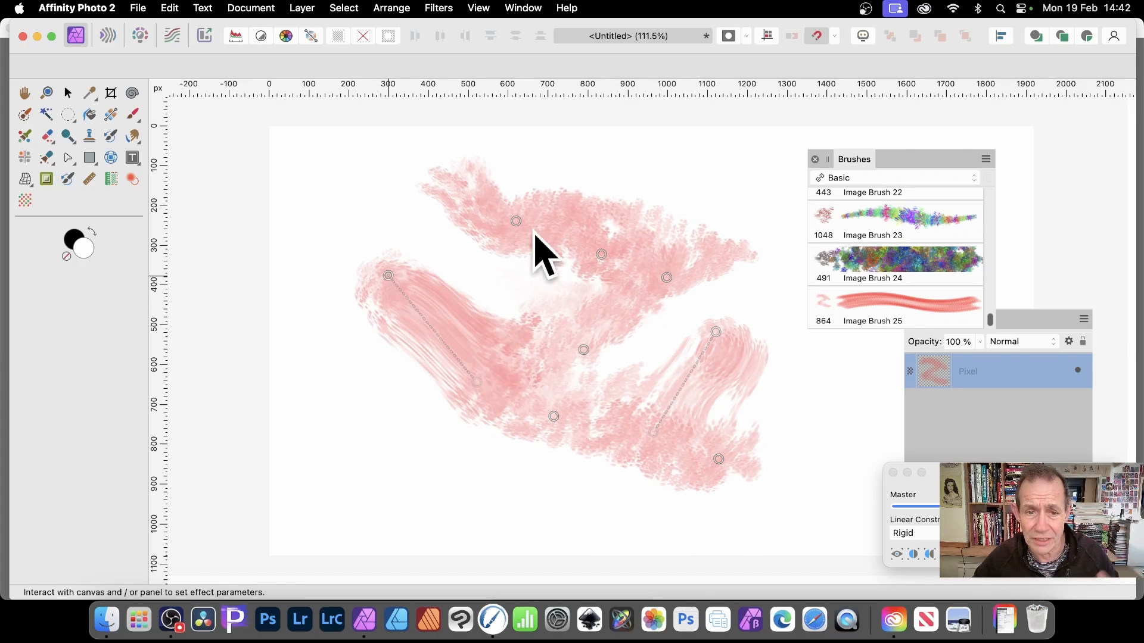
pyautogui.moveTo(516, 222)
pyautogui.mouseDown()
pyautogui.moveTo(444, 224)
pyautogui.moveTo(611, 237)
pyautogui.moveTo(409, 210)
pyautogui.moveTo(378, 234)
pyautogui.mouseUp()
pyautogui.moveTo(715, 332)
pyautogui.mouseDown()
pyautogui.moveTo(689, 345)
pyautogui.moveTo(743, 327)
pyautogui.mouseUp()
pyautogui.click(644, 333)
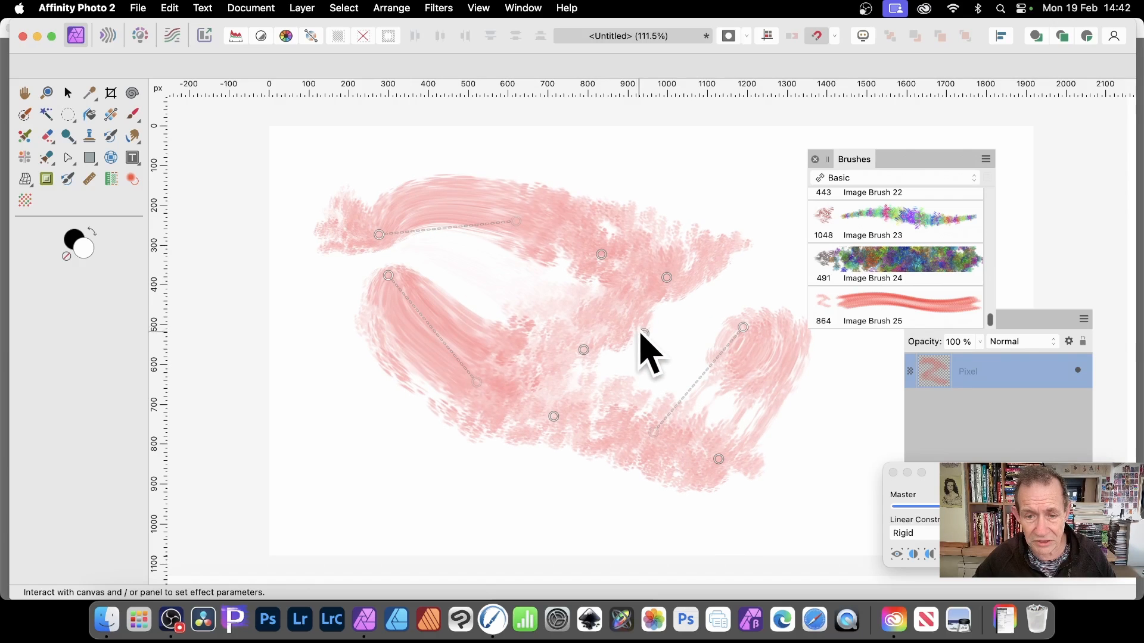
pyautogui.moveTo(644, 333); pyautogui.dragTo(604, 316)
pyautogui.moveTo(548, 284); pyautogui.dragTo(571, 296)
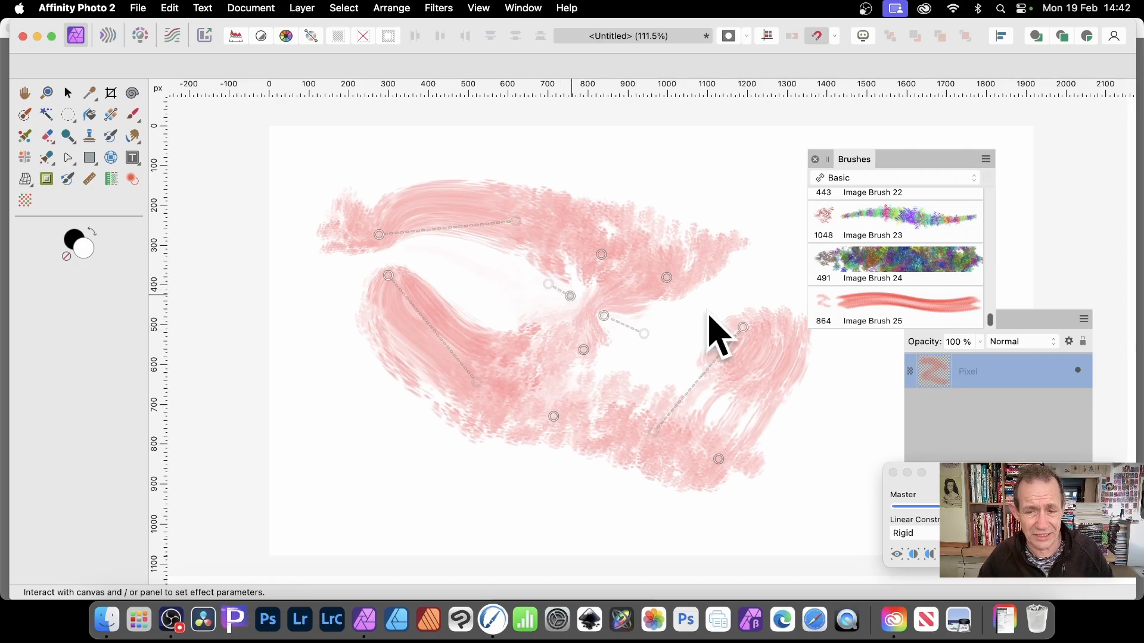
# - Bring the Deform settings into full view, keep Linear Constraints at Rigid, and apply the deformation at 100 %
pyautogui.click(1095, 555)
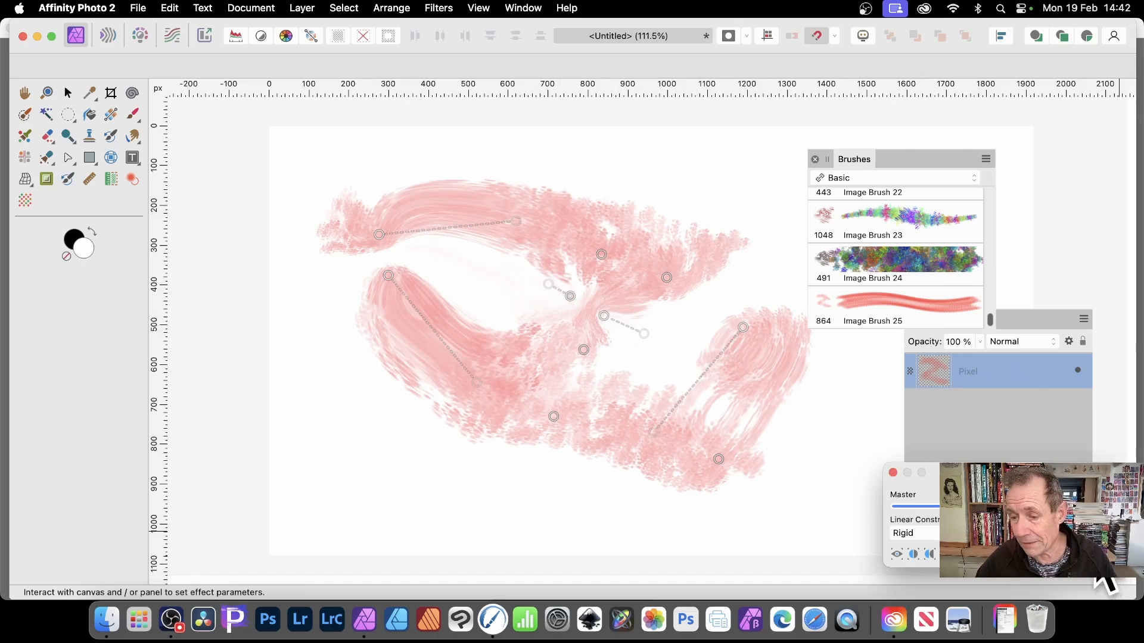
pyautogui.moveTo(1036, 473); pyautogui.dragTo(635, 258)
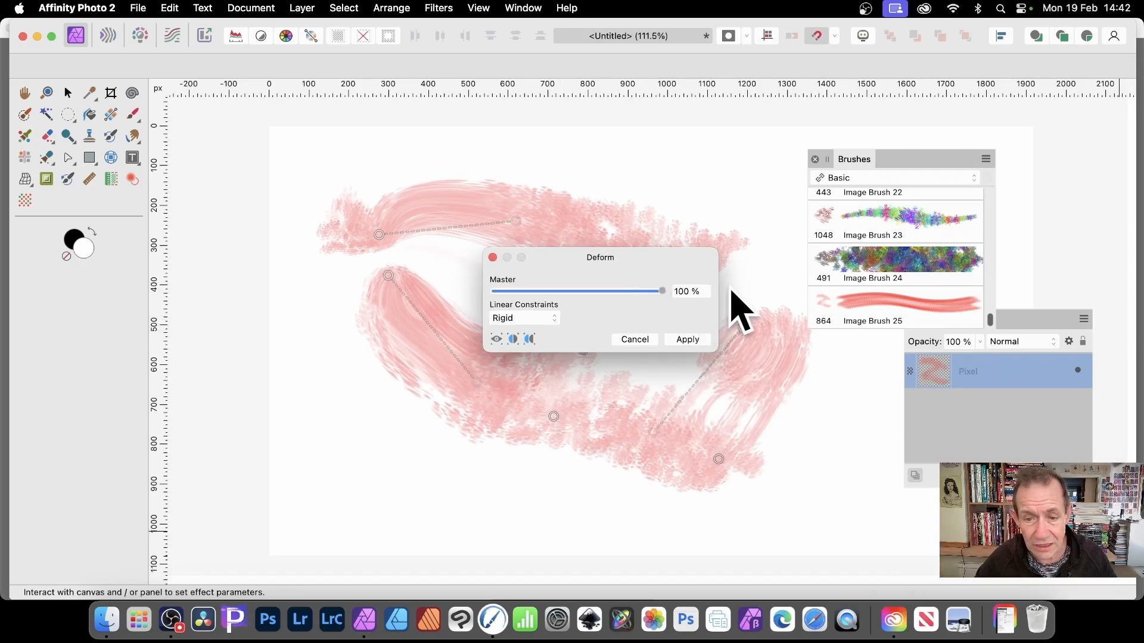
pyautogui.click(520, 320)
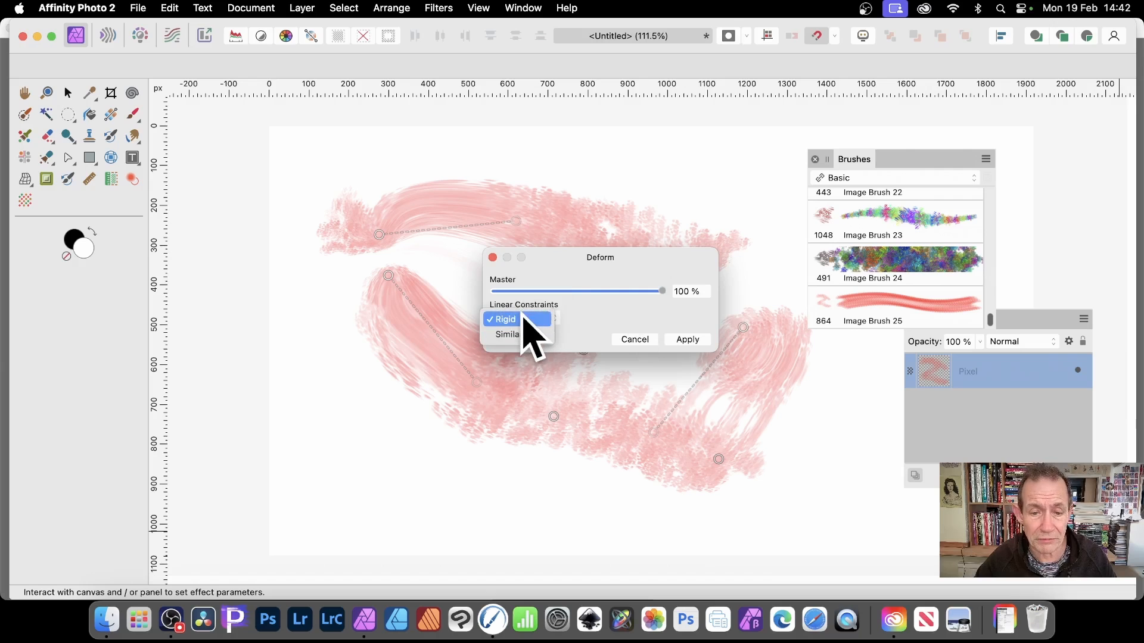
pyautogui.click(599, 326)
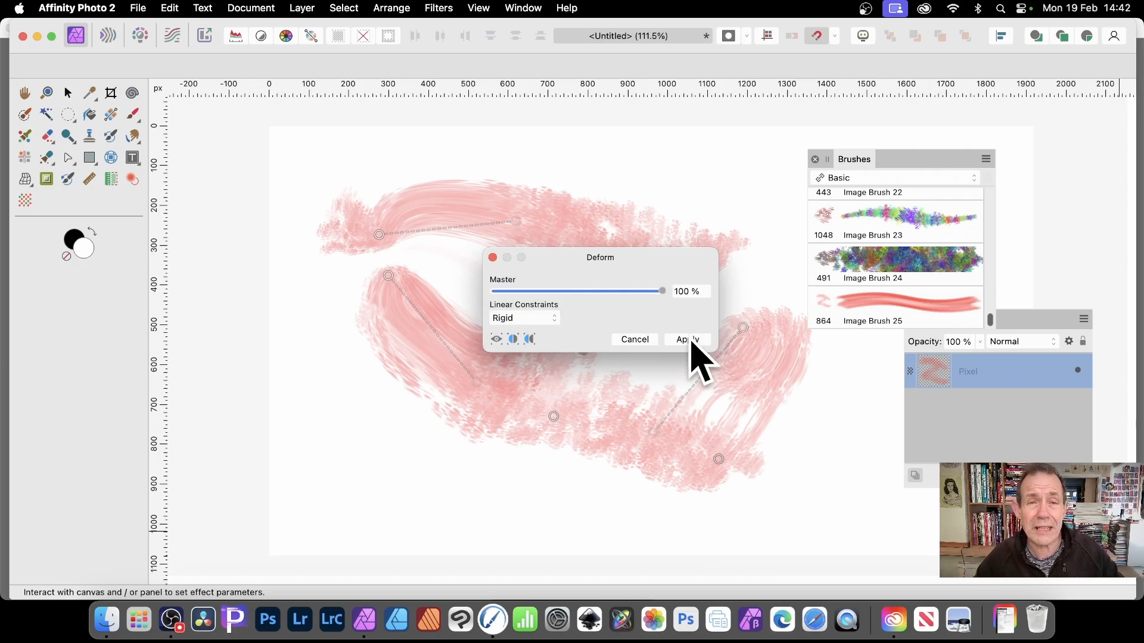
pyautogui.click(688, 340)
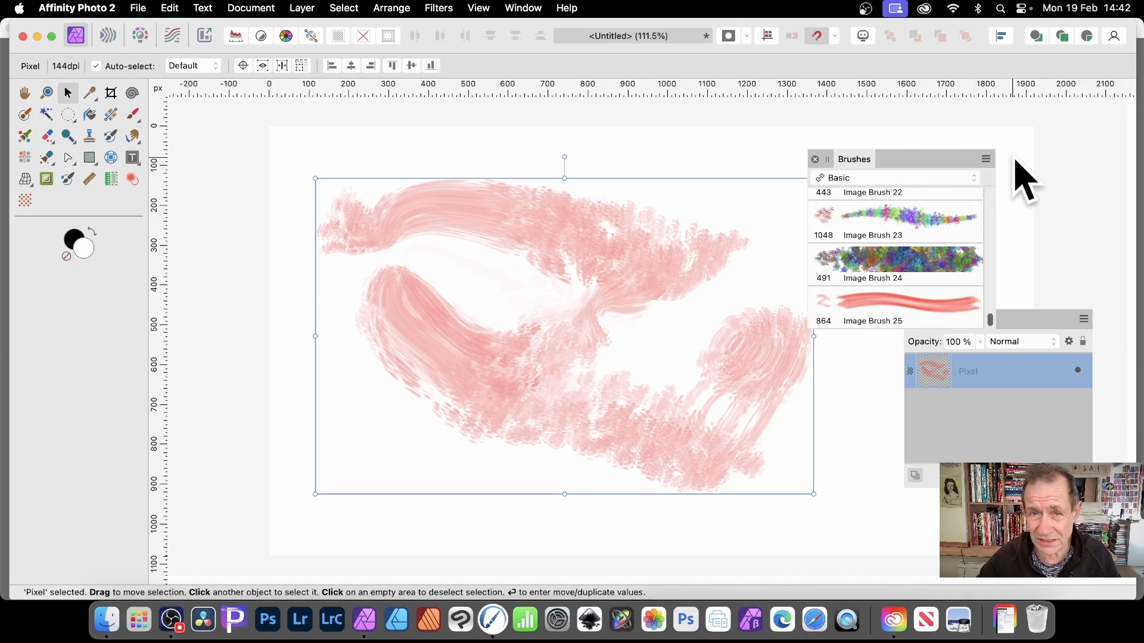
# - Create a new image brush from the deformed stroke and delete the stroke from the canvas
pyautogui.click(985, 159)
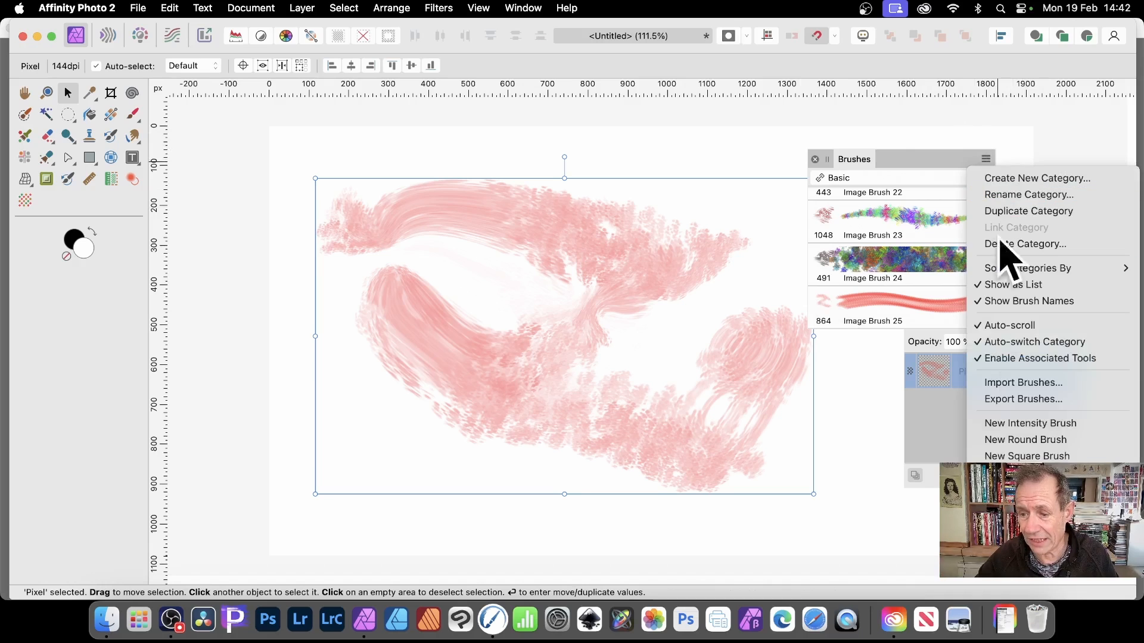
pyautogui.click(1027, 489)
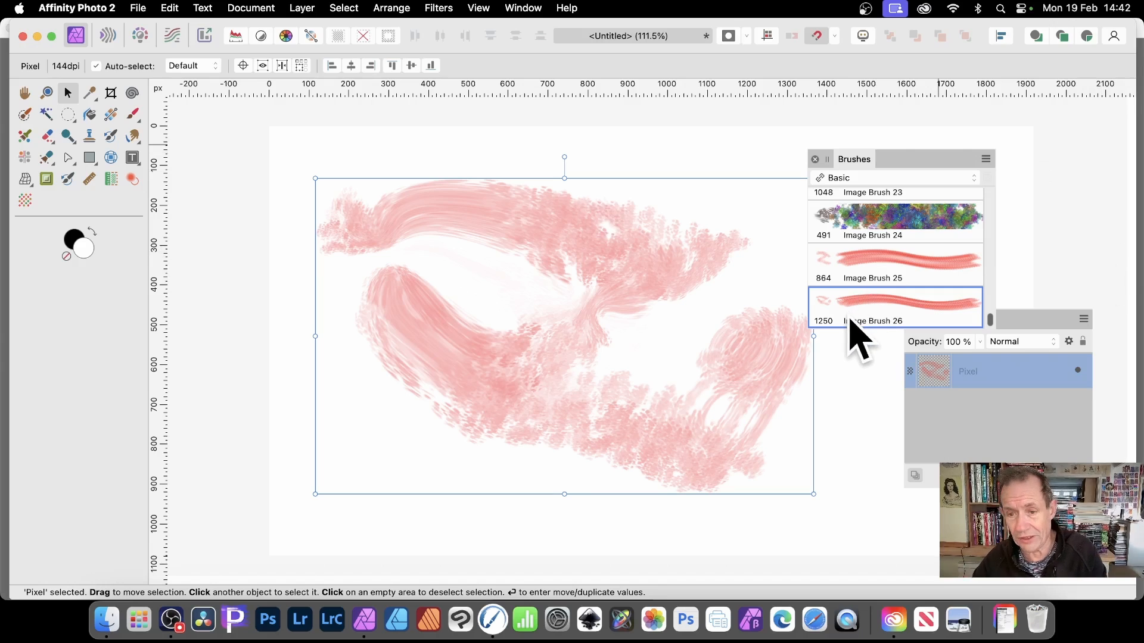
pyautogui.press('Delete')
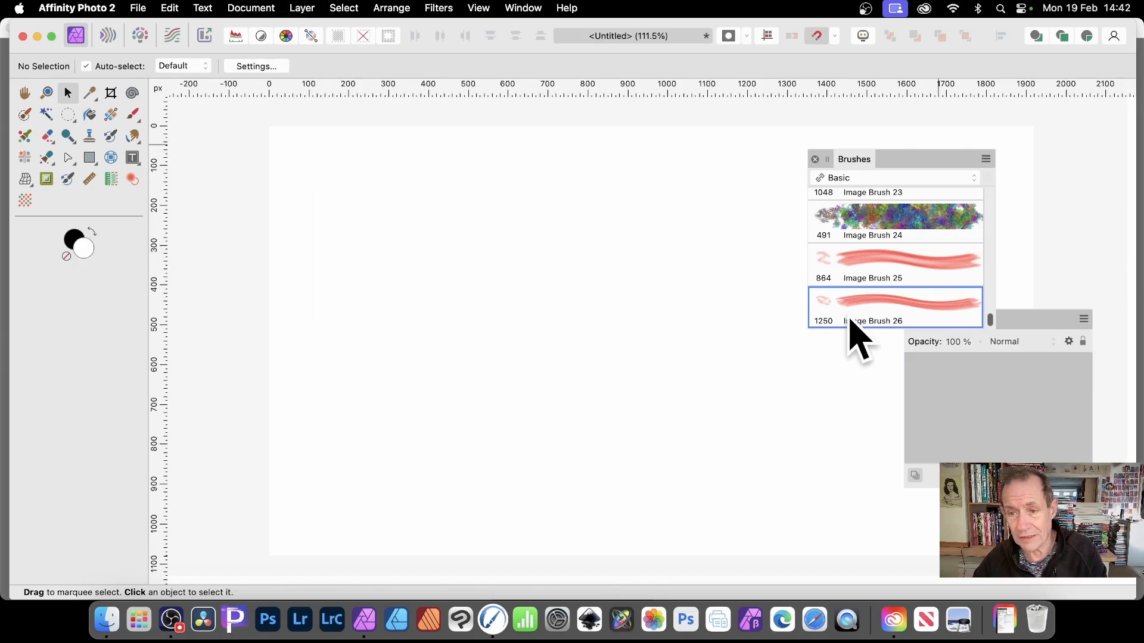
# - Edit Image Brush 25 to use a size of 463.8 px, 8 % spacing and 13 % rotation
pyautogui.click(866, 266)
pyautogui.doubleClick(869, 267)
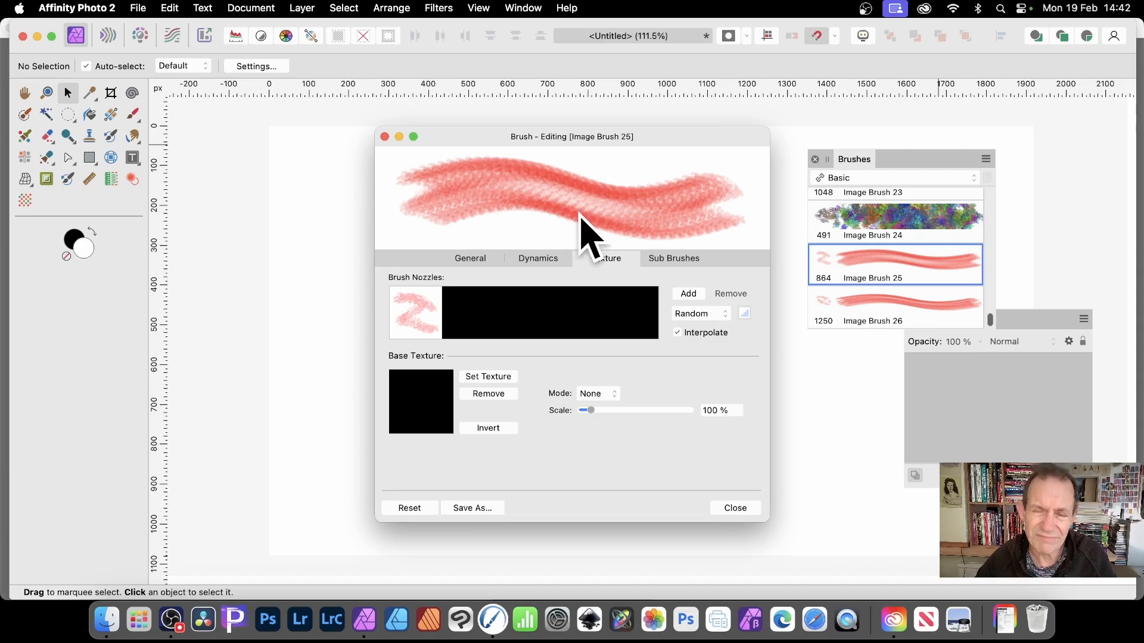
pyautogui.click(462, 259)
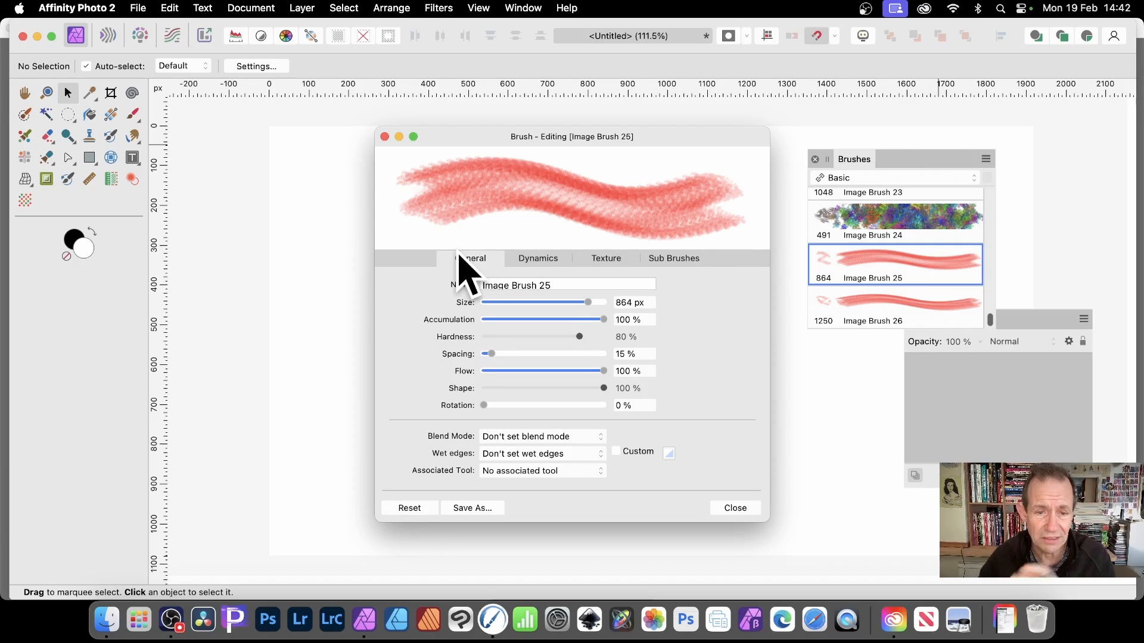
pyautogui.moveTo(494, 356); pyautogui.dragTo(496, 352)
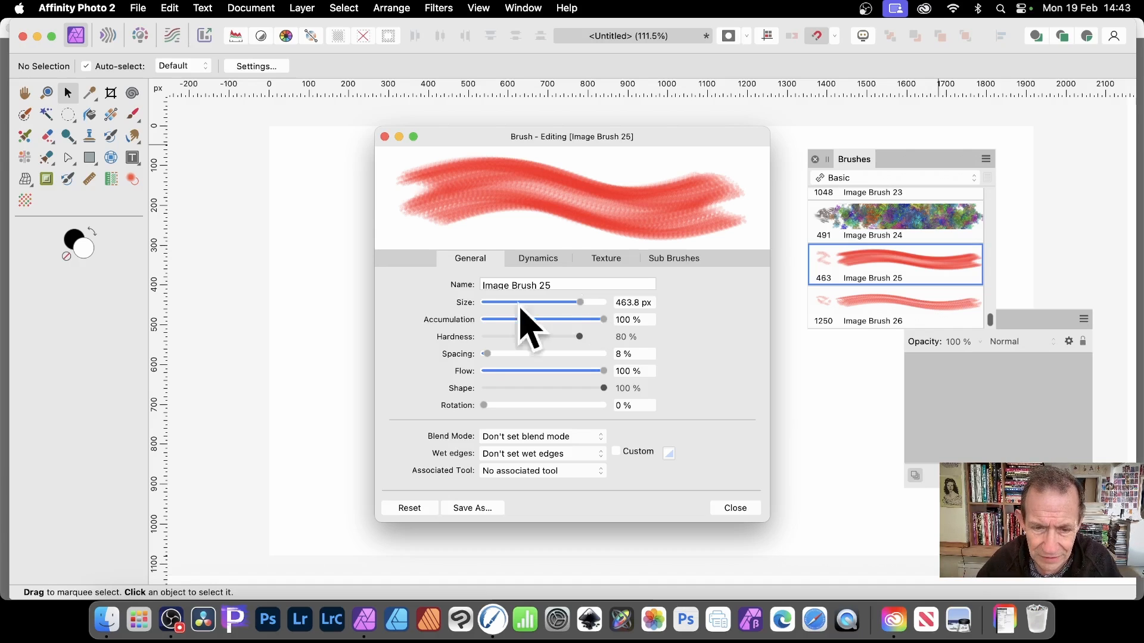
pyautogui.moveTo(505, 405)
pyautogui.mouseDown()
pyautogui.moveTo(566, 408)
pyautogui.moveTo(516, 406)
pyautogui.mouseUp()
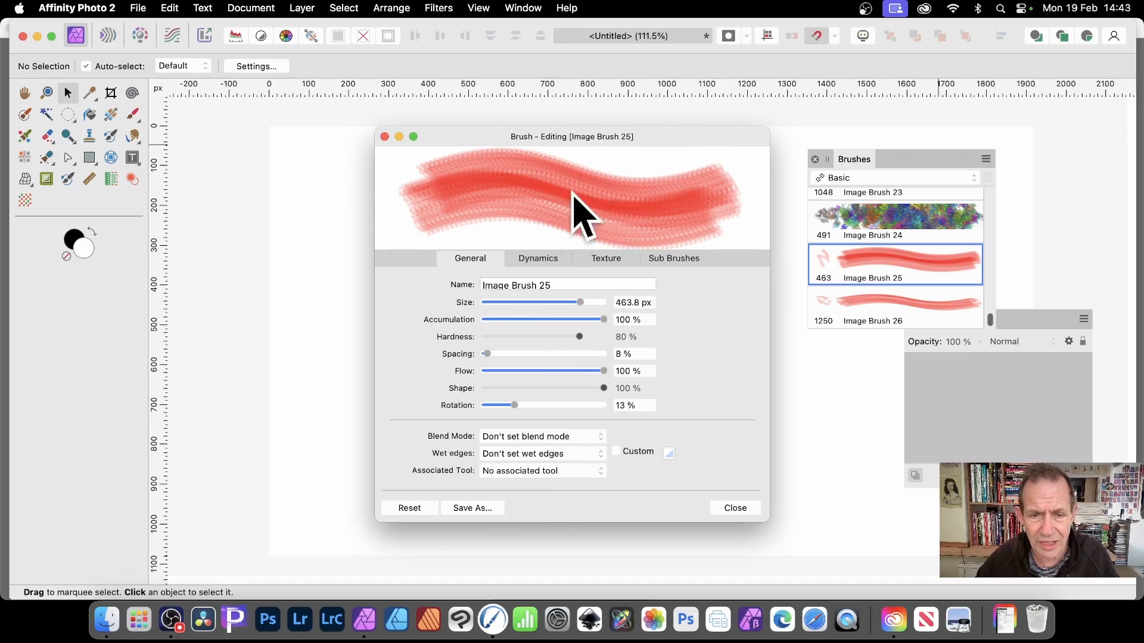
# - In the brush dynamics, leave Size Jitter at 0 % and set Rotation Jitter to 58 %
pyautogui.click(545, 260)
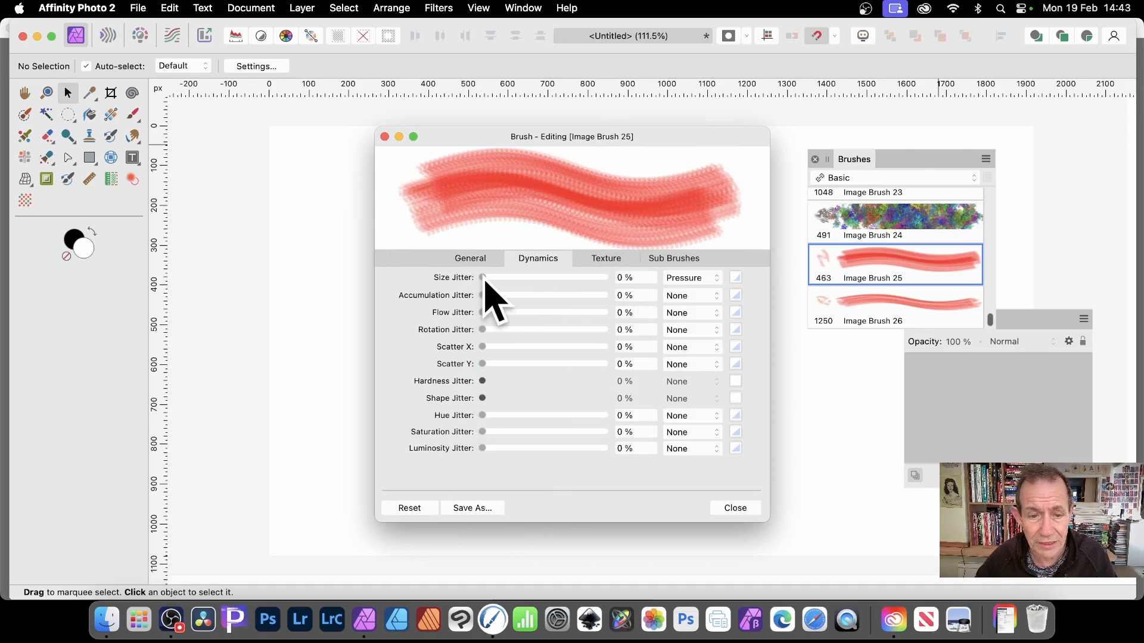
pyautogui.moveTo(484, 279)
pyautogui.mouseDown()
pyautogui.moveTo(544, 280)
pyautogui.moveTo(463, 285)
pyautogui.mouseUp()
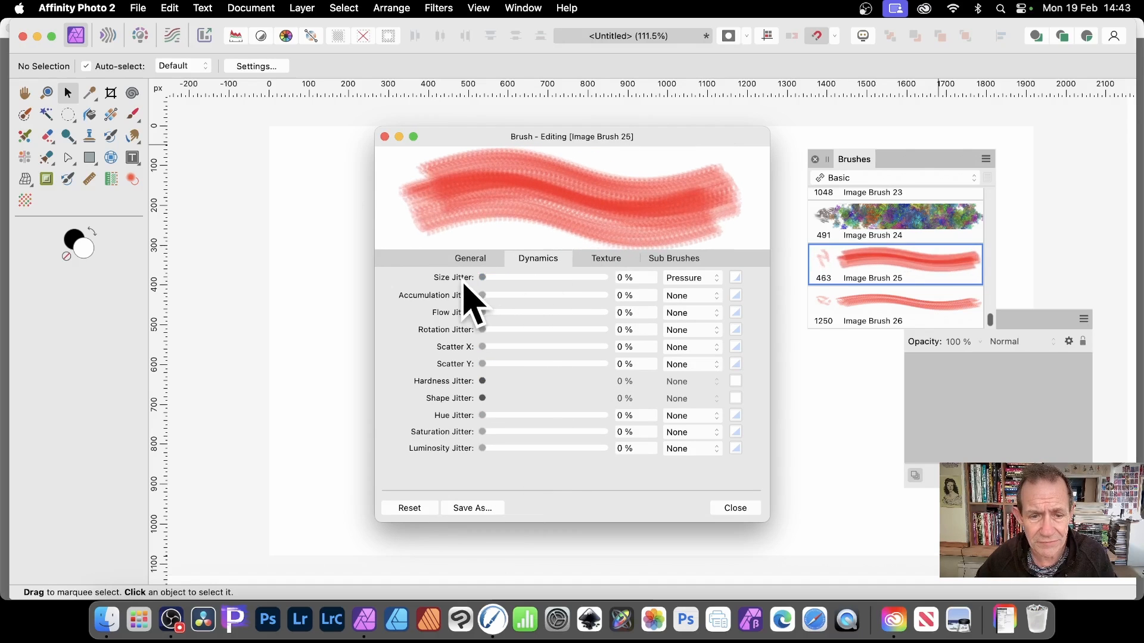
pyautogui.moveTo(491, 329)
pyautogui.mouseDown()
pyautogui.moveTo(573, 332)
pyautogui.moveTo(555, 335)
pyautogui.mouseUp()
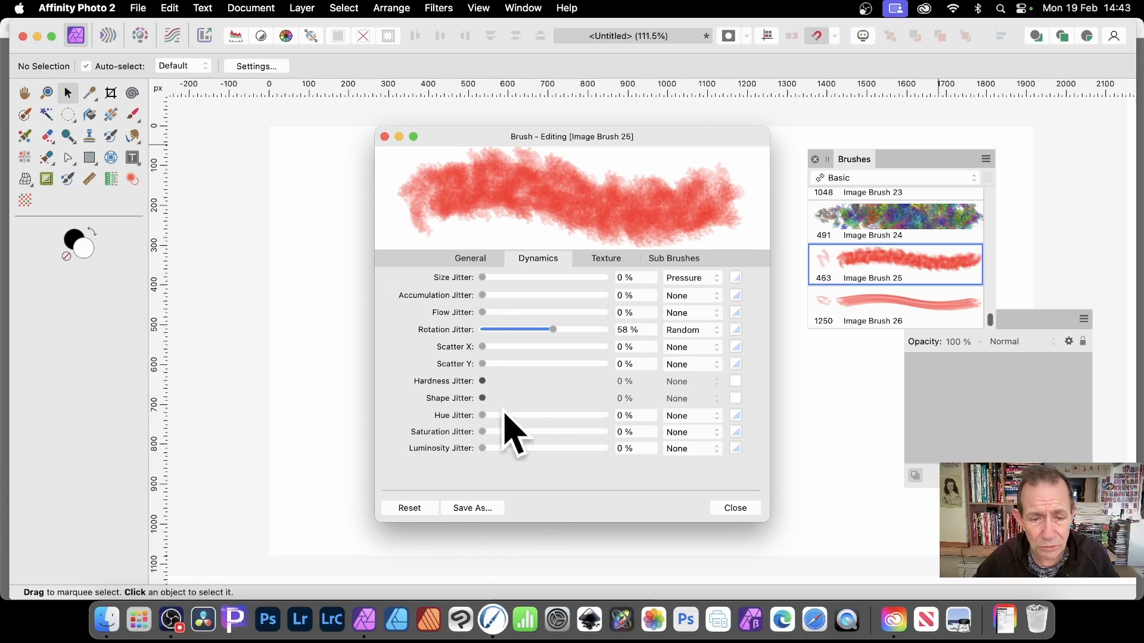
# - Set Hue Jitter to 100 %, Saturation Jitter to 62 % and Luminosity Jitter to 0 %, and finish editing the brush
pyautogui.moveTo(488, 417); pyautogui.dragTo(615, 435)
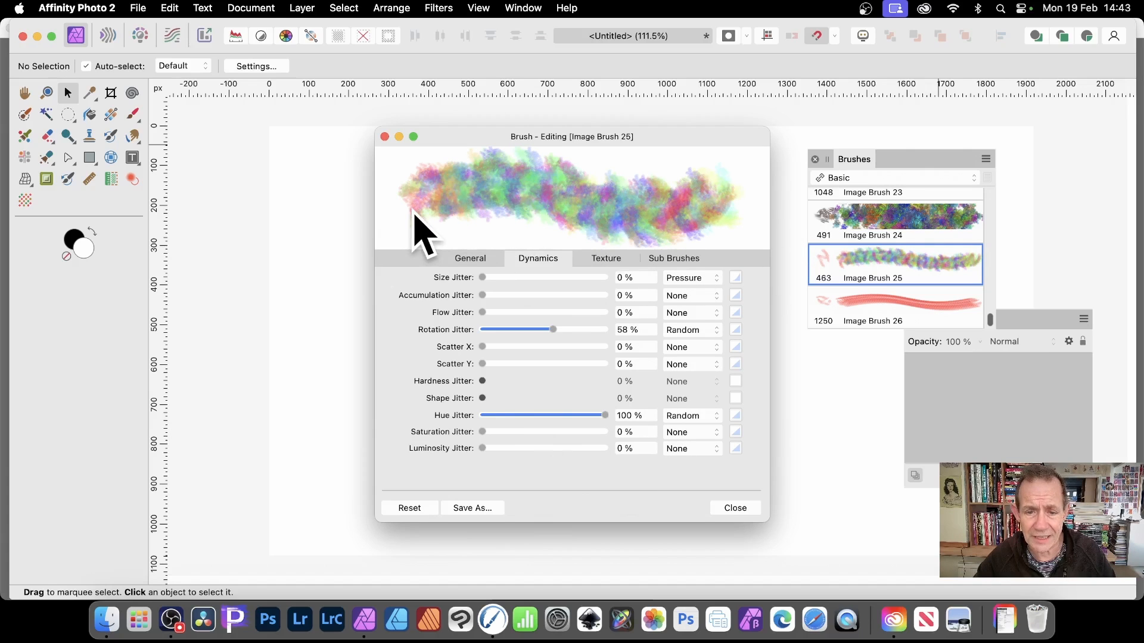
pyautogui.moveTo(495, 429); pyautogui.dragTo(558, 432)
pyautogui.moveTo(483, 448); pyautogui.dragTo(599, 451)
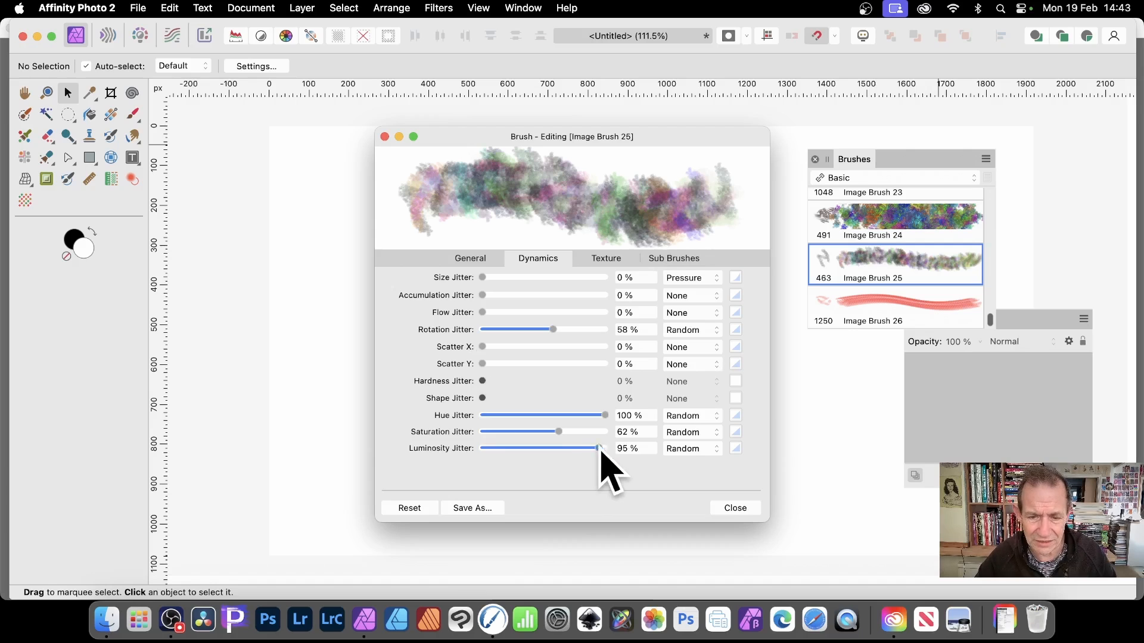
pyautogui.moveTo(601, 451); pyautogui.dragTo(463, 451)
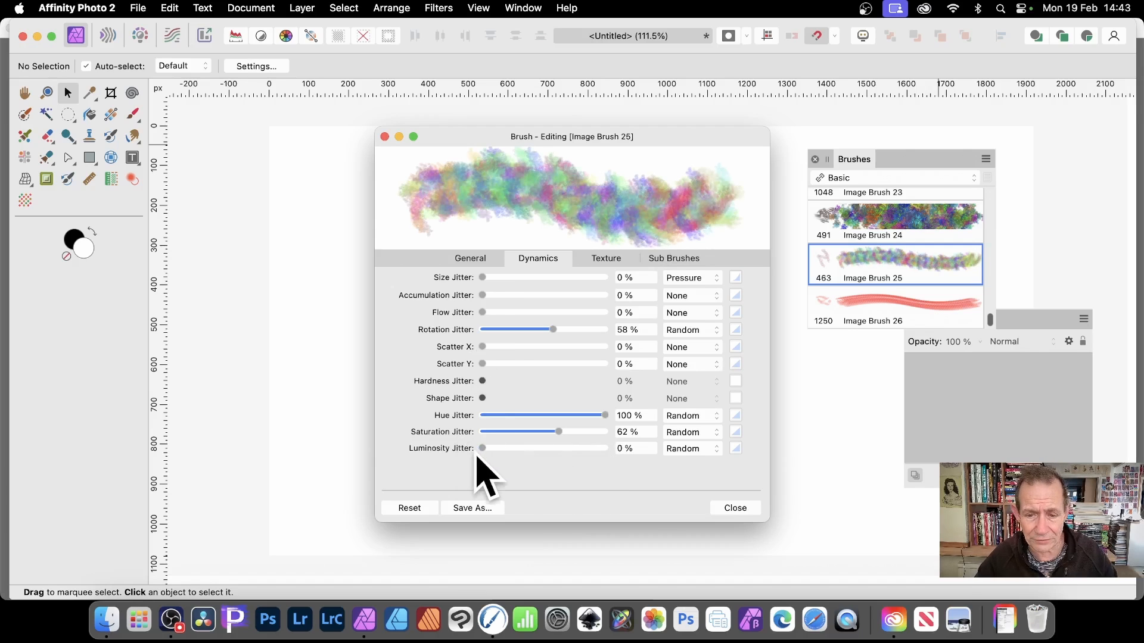
pyautogui.click(755, 507)
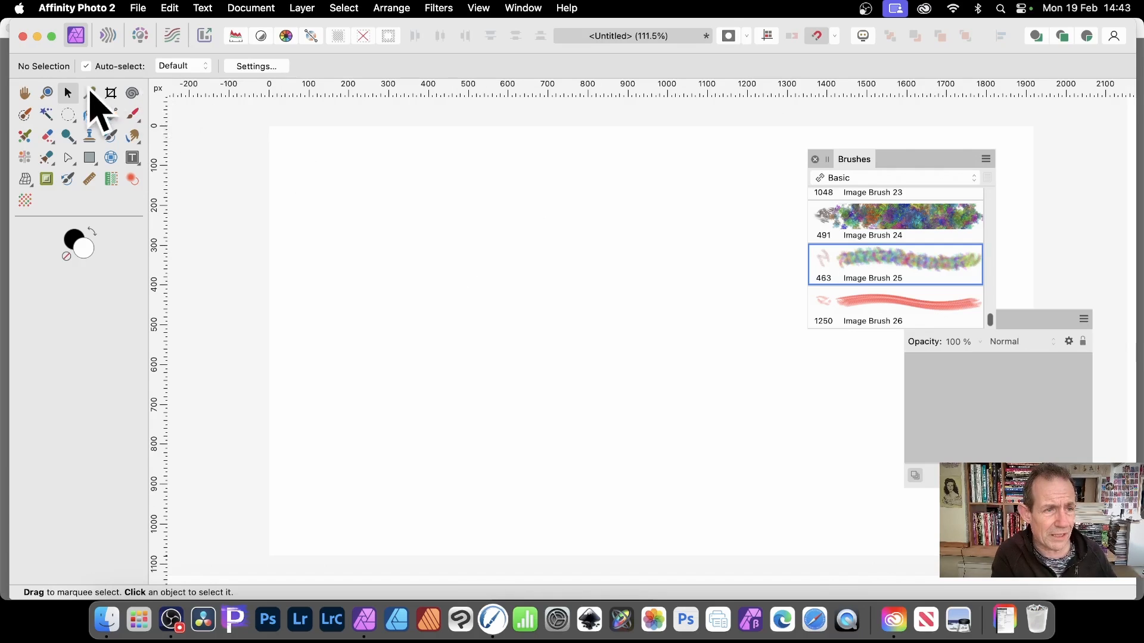
# - Test Image Brush 25 with the Paint Brush Tool by covering the whole canvas, and delete the painted layer
pyautogui.click(131, 117)
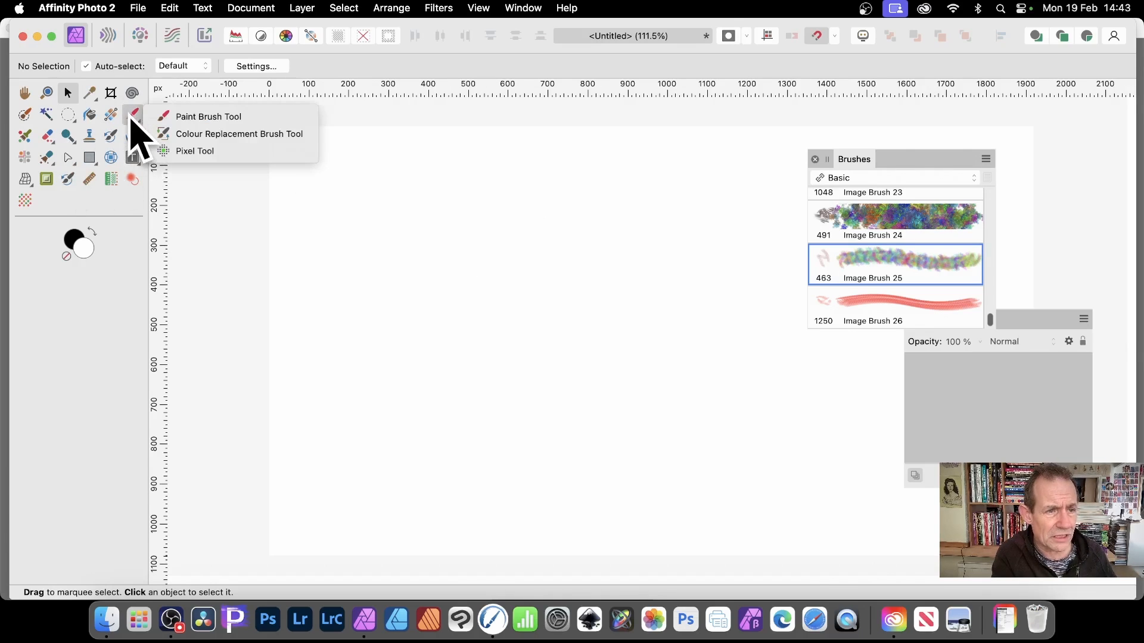
pyautogui.click(189, 118)
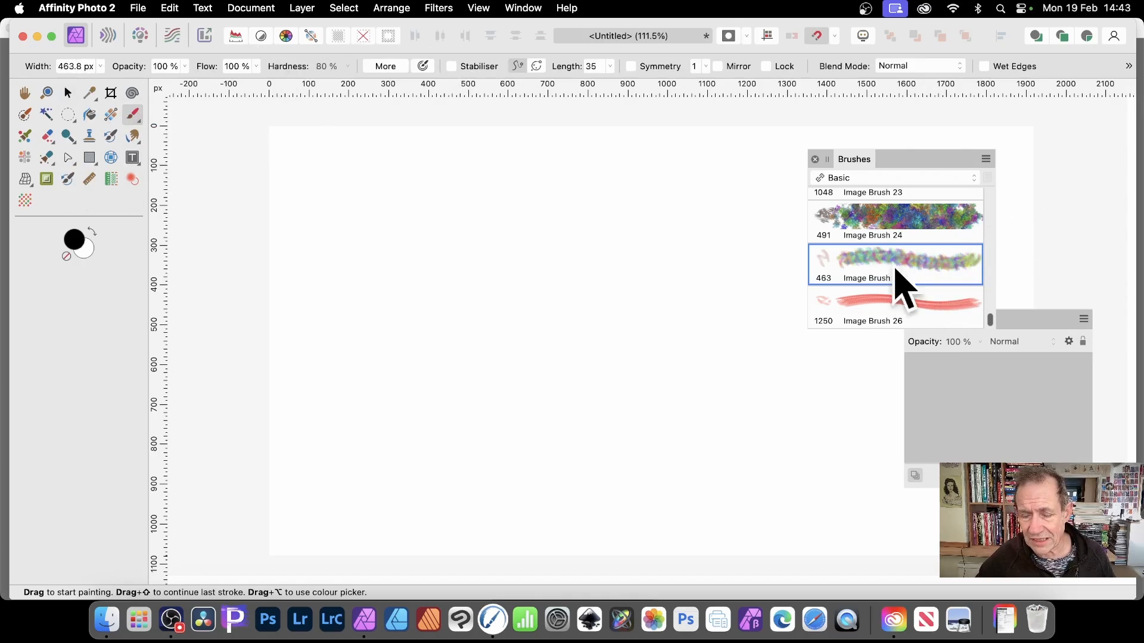
pyautogui.moveTo(412, 295)
pyautogui.mouseDown()
pyautogui.moveTo(441, 232)
pyautogui.moveTo(705, 322)
pyautogui.moveTo(721, 272)
pyautogui.moveTo(539, 428)
pyautogui.moveTo(546, 340)
pyautogui.moveTo(388, 188)
pyautogui.moveTo(659, 184)
pyautogui.moveTo(898, 141)
pyautogui.moveTo(1034, 217)
pyautogui.moveTo(709, 415)
pyautogui.moveTo(846, 470)
pyautogui.moveTo(695, 426)
pyautogui.moveTo(427, 477)
pyautogui.moveTo(394, 333)
pyautogui.moveTo(304, 109)
pyautogui.mouseUp()
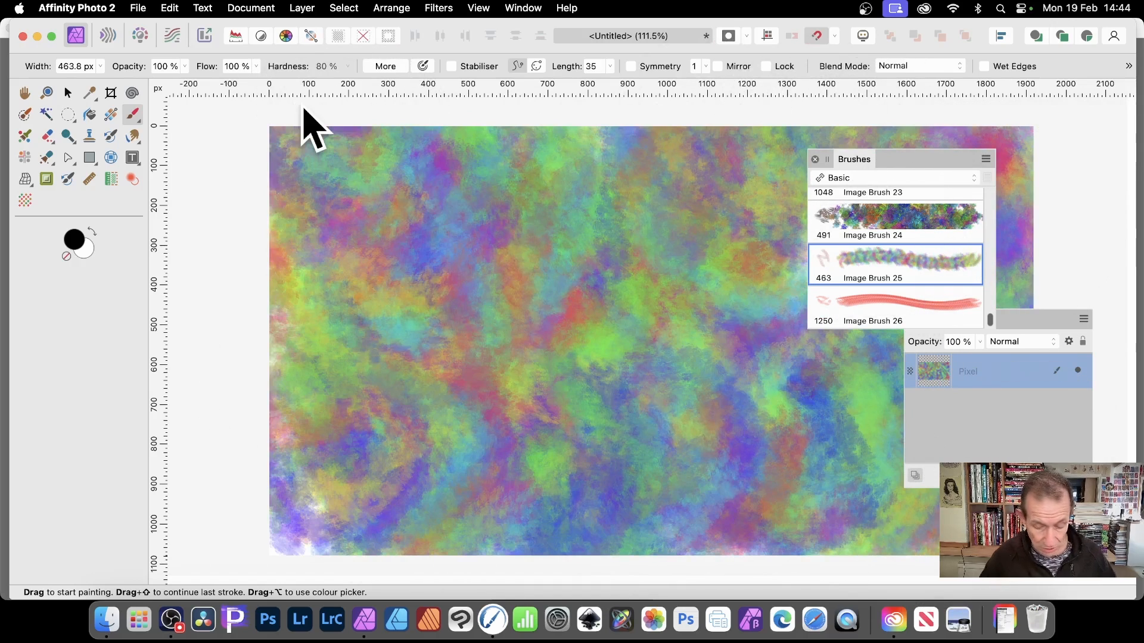
pyautogui.press('Delete')
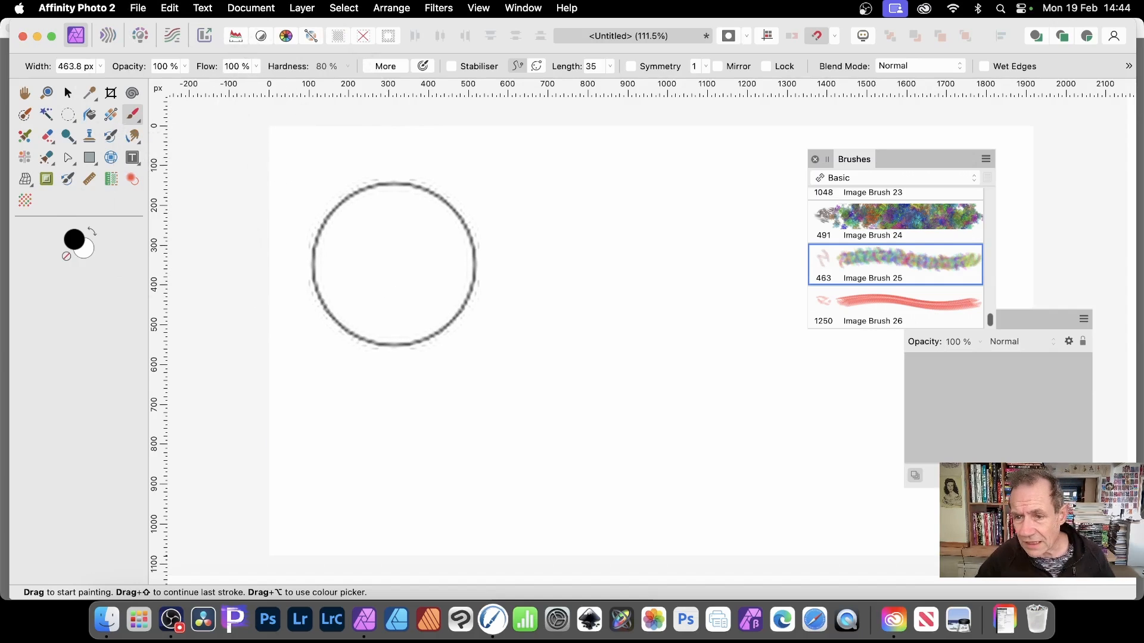
# - Change Image Brush 25 to 1 % spacing and 62 % Hue Jitter
pyautogui.doubleClick(888, 265)
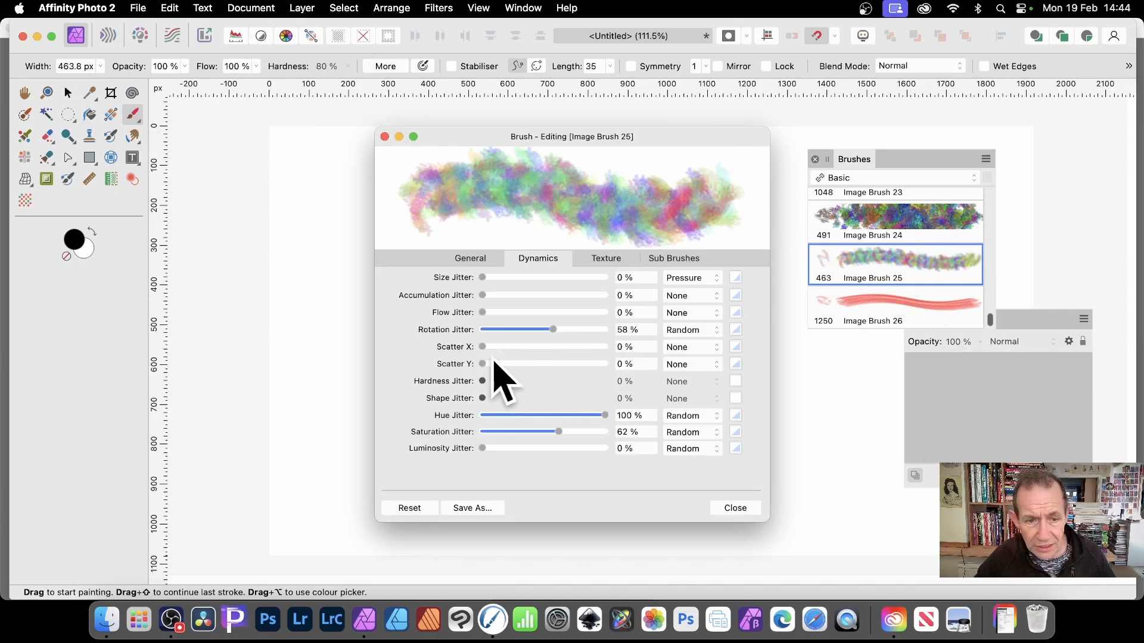
pyautogui.click(470, 262)
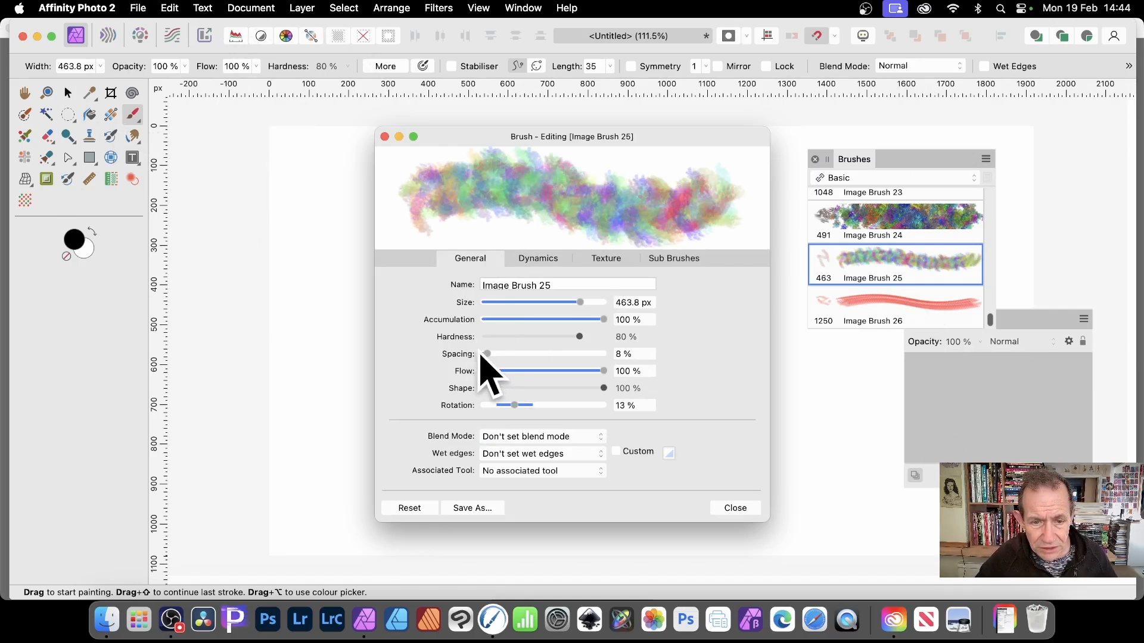
pyautogui.moveTo(492, 354); pyautogui.dragTo(484, 357)
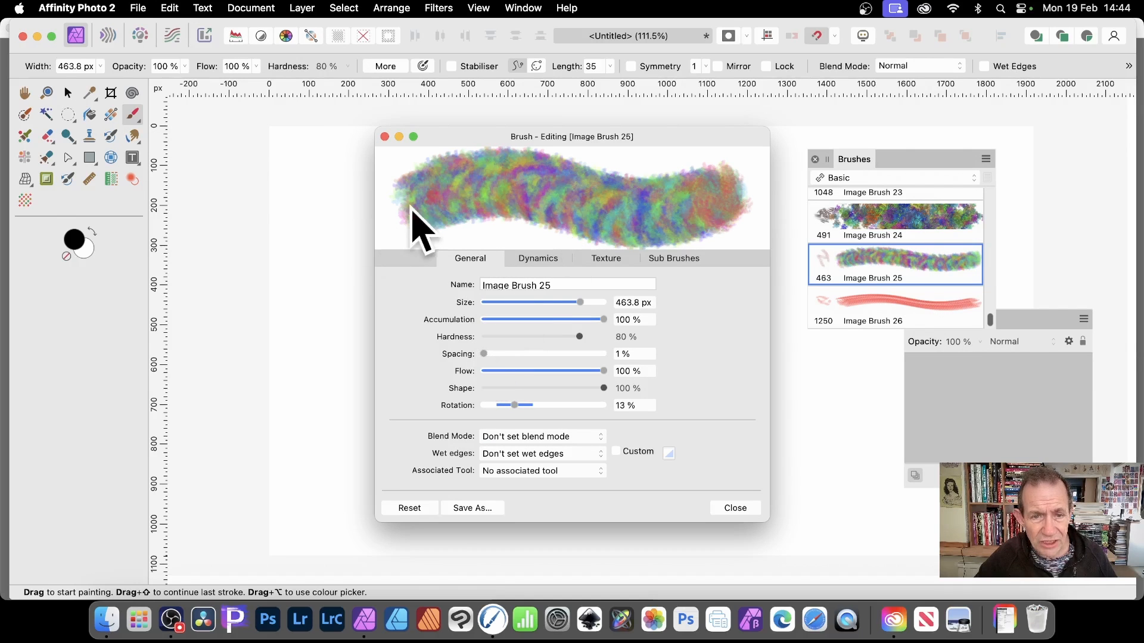
pyautogui.click(537, 259)
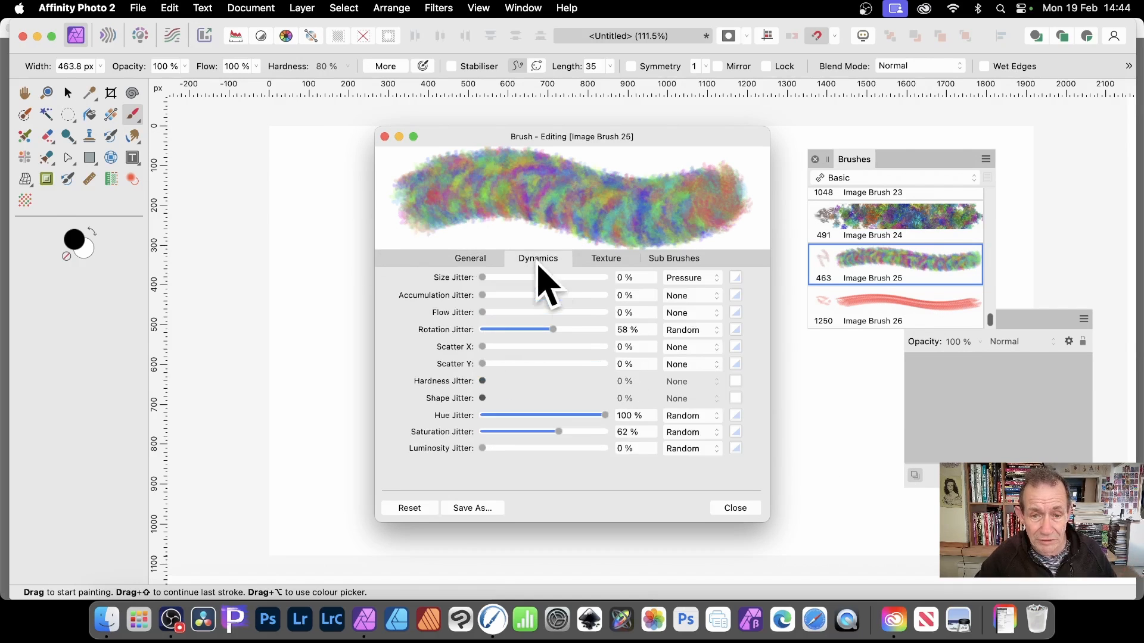
pyautogui.moveTo(582, 415)
pyautogui.mouseDown()
pyautogui.moveTo(534, 415)
pyautogui.moveTo(558, 415)
pyautogui.mouseUp()
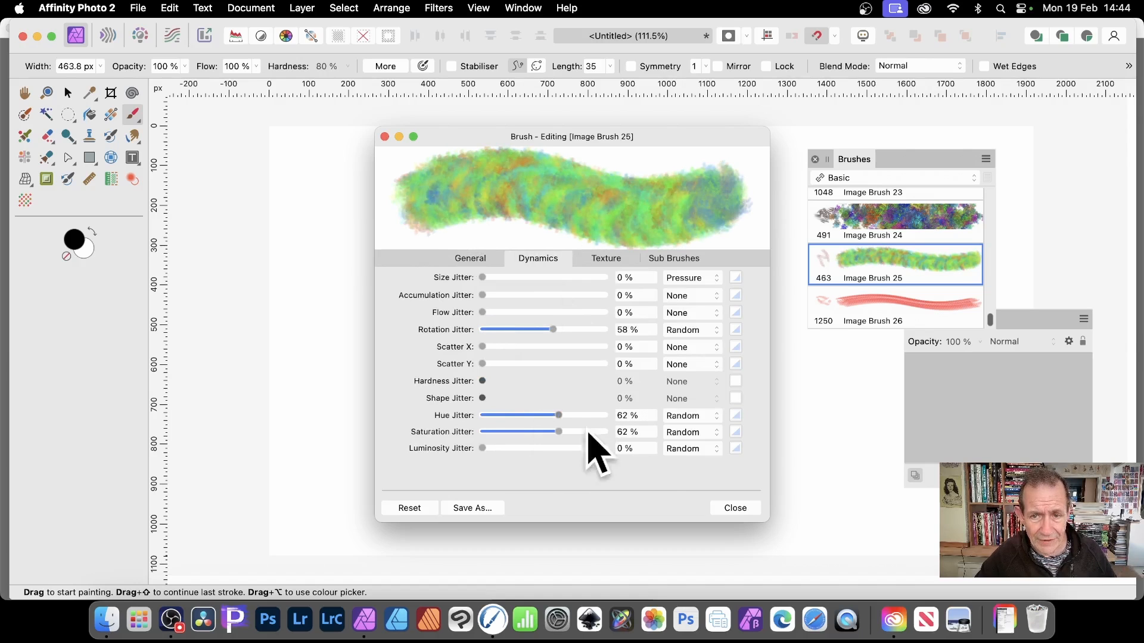
pyautogui.click(736, 508)
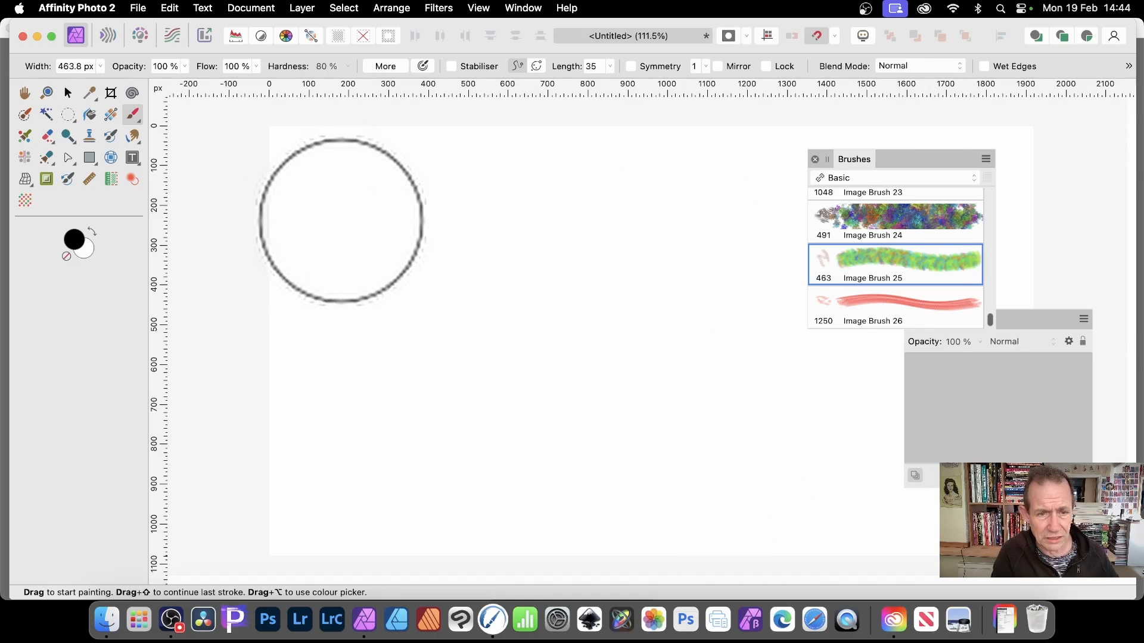
# - Paint a broad diagonal stroke with Image Brush 25 from the canvas's upper left towards its lower right, and switch to the Move Tool
pyautogui.moveTo(340, 221)
pyautogui.mouseDown()
pyautogui.moveTo(428, 227)
pyautogui.moveTo(545, 308)
pyautogui.moveTo(735, 379)
pyautogui.moveTo(771, 412)
pyautogui.mouseUp()
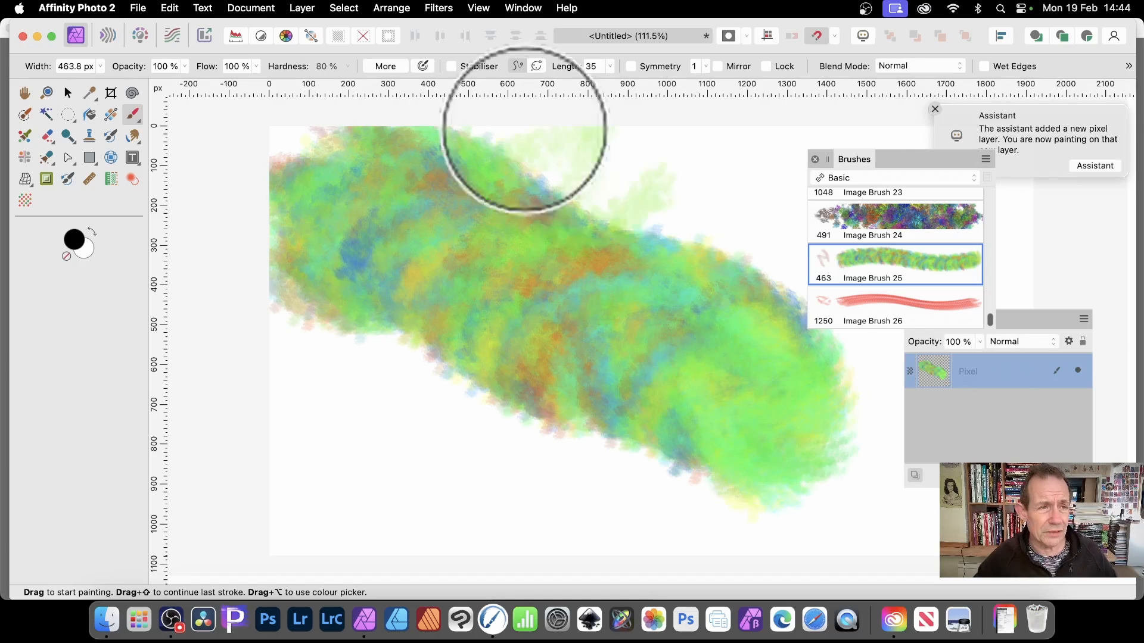
pyautogui.click(67, 93)
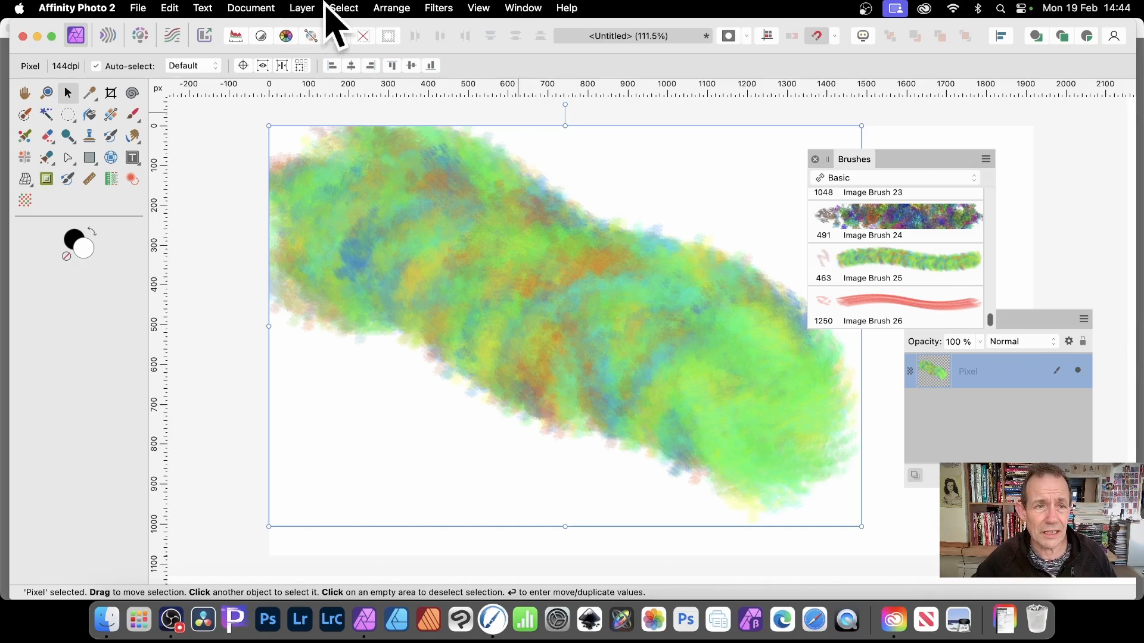
# - Create a pattern layer from the painted stroke, with a smaller mirrored tile shifted slightly up and left on the canvas
pyautogui.click(303, 8)
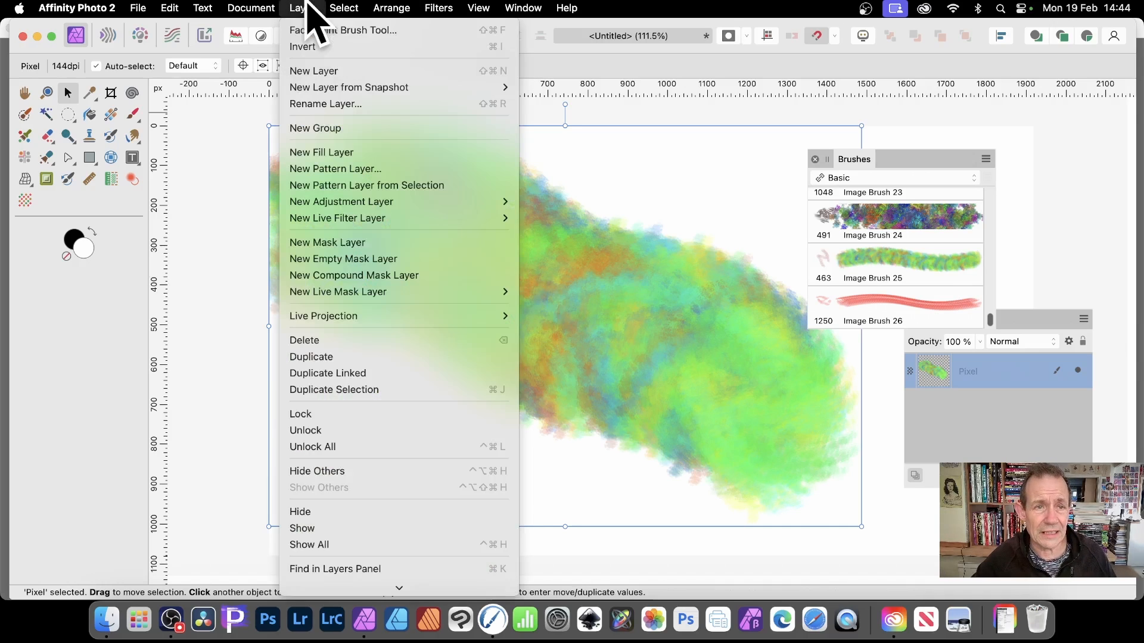
pyautogui.click(341, 186)
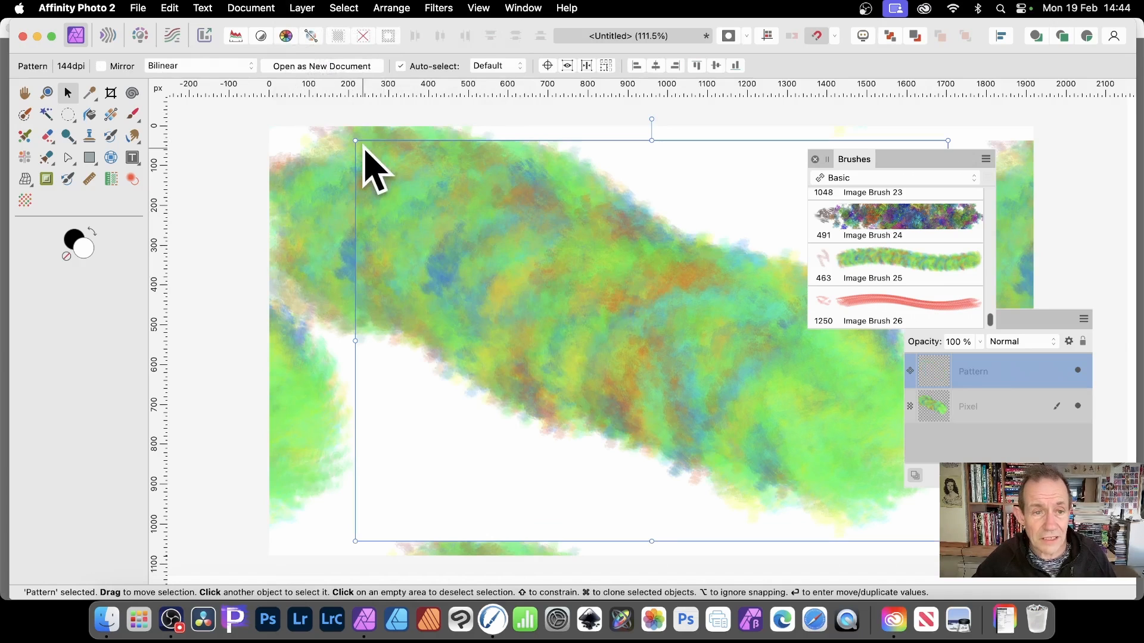
pyautogui.moveTo(356, 142); pyautogui.dragTo(556, 275)
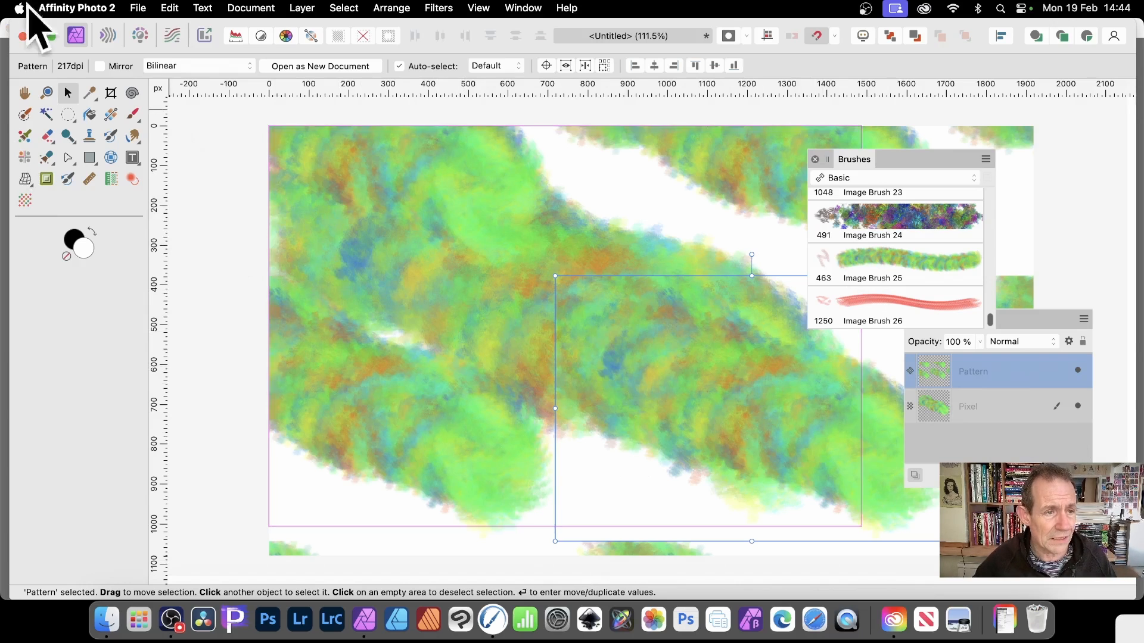
pyautogui.click(99, 65)
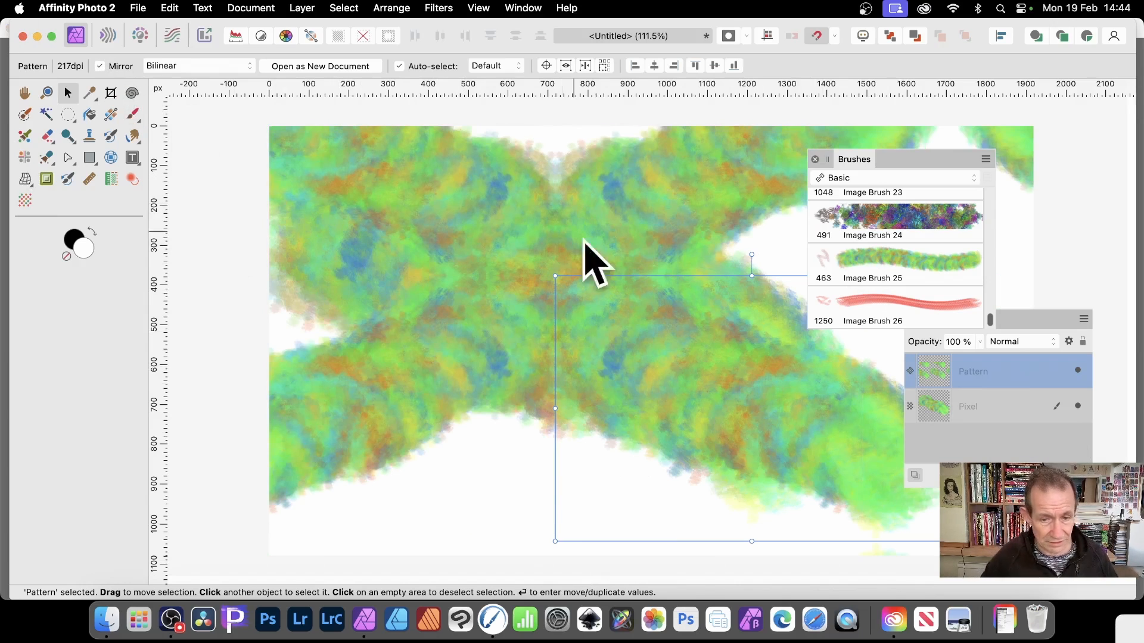
pyautogui.moveTo(662, 347); pyautogui.dragTo(601, 307)
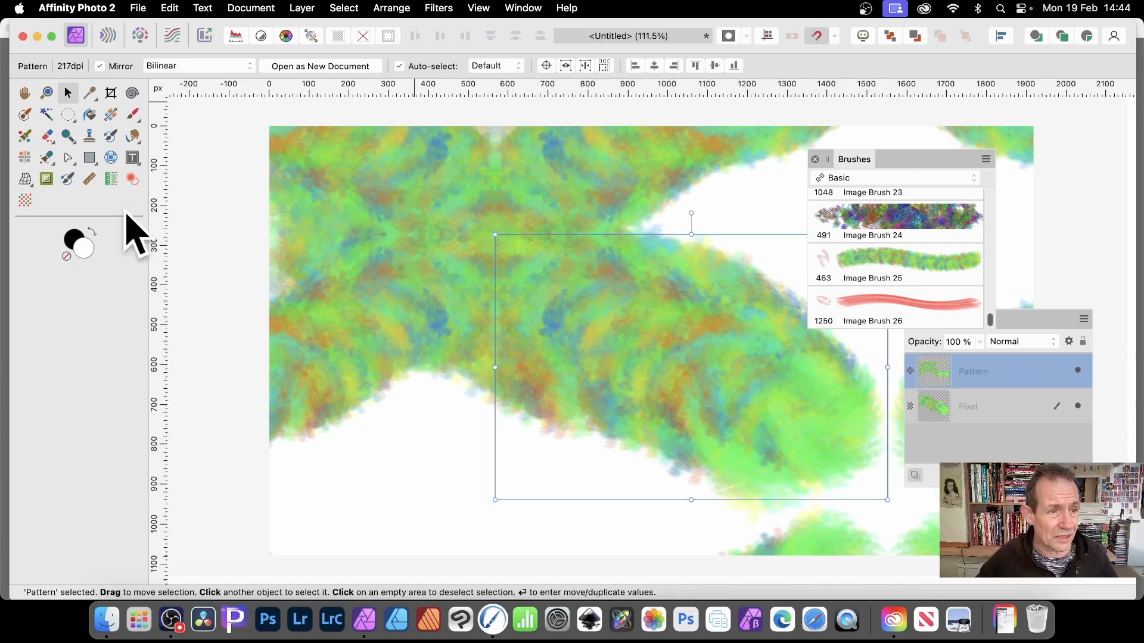
# - Paint on the pattern layer with Image Brush 25, first at 463.8 px width and again at 50 px
pyautogui.click(132, 113)
pyautogui.moveTo(489, 280)
pyautogui.mouseDown()
pyautogui.moveTo(511, 306)
pyautogui.moveTo(684, 331)
pyautogui.moveTo(576, 327)
pyautogui.moveTo(600, 266)
pyautogui.mouseUp()
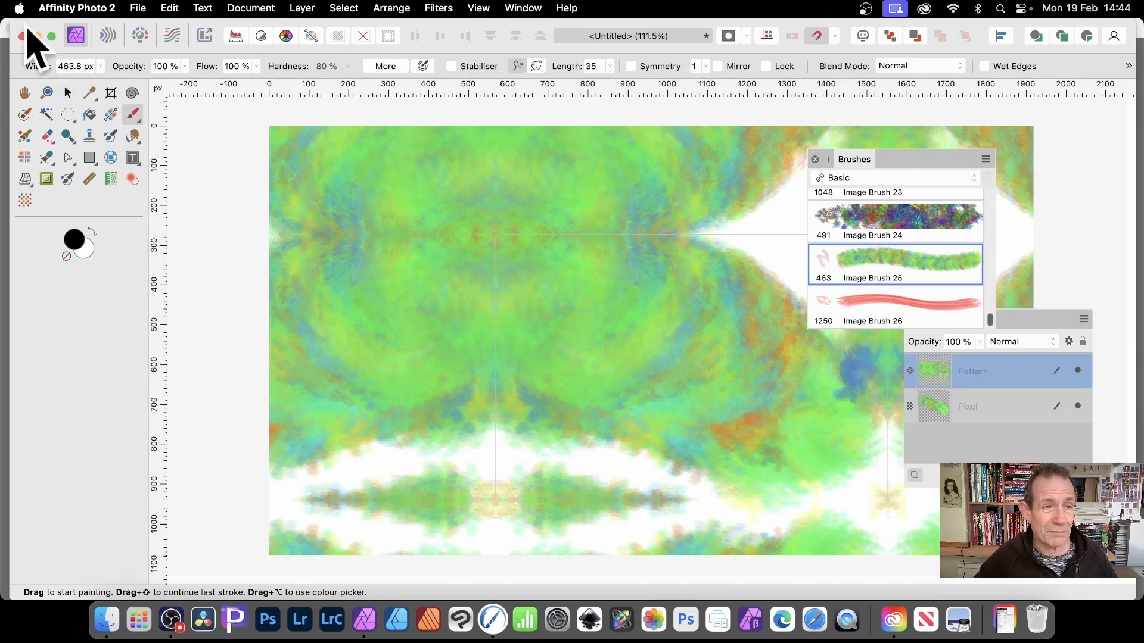
pyautogui.click(101, 67)
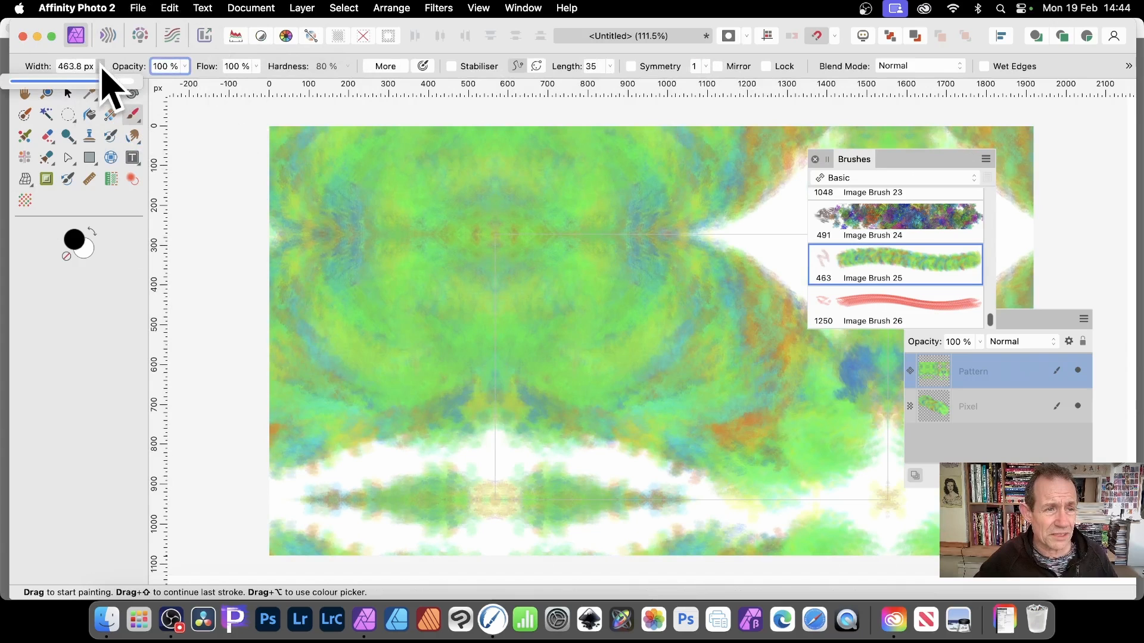
pyautogui.moveTo(102, 83); pyautogui.dragTo(86, 84)
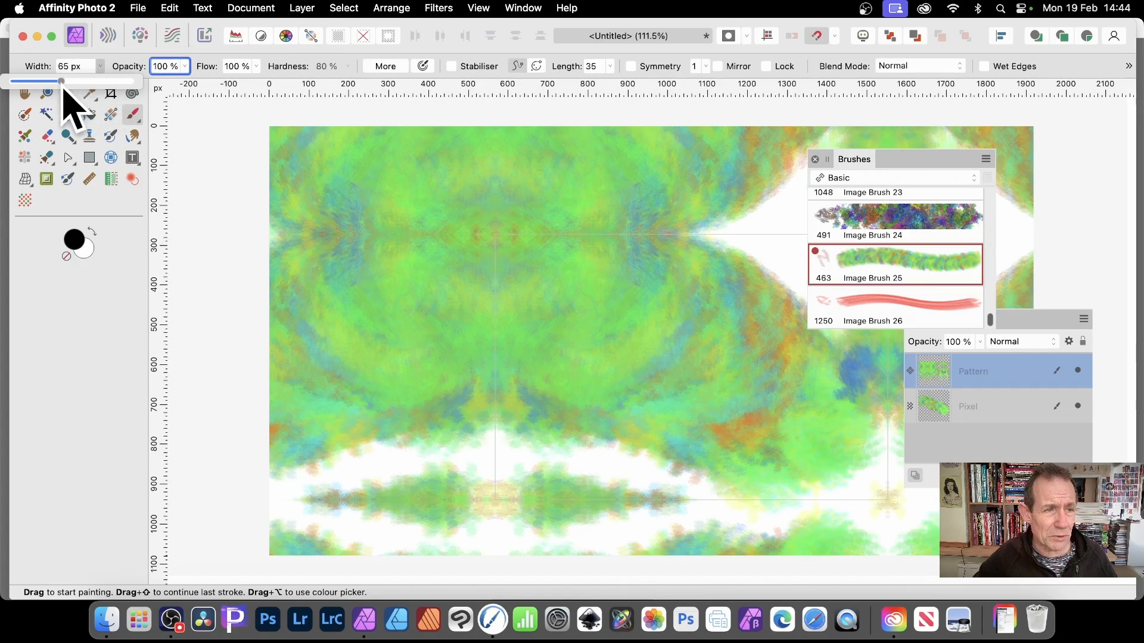
pyautogui.moveTo(548, 256)
pyautogui.mouseDown()
pyautogui.moveTo(653, 298)
pyautogui.moveTo(726, 276)
pyautogui.moveTo(687, 378)
pyautogui.mouseUp()
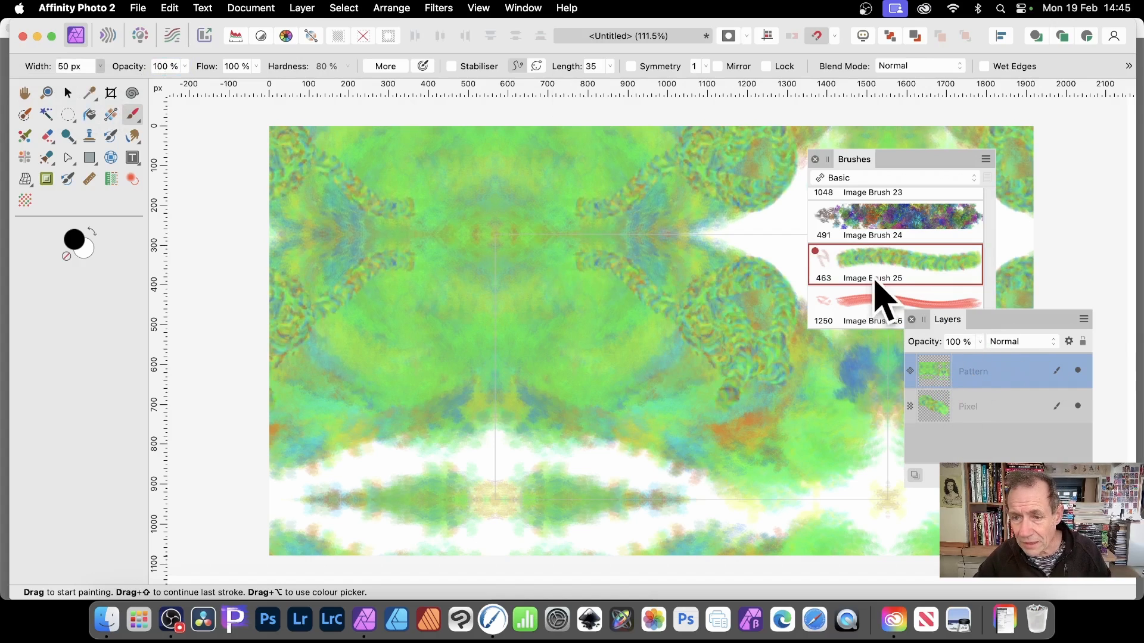
# - Raise the current brush's Hue Jitter to its maximum and paint looping 50 px strokes over the mirrored pattern layer
pyautogui.doubleClick(881, 262)
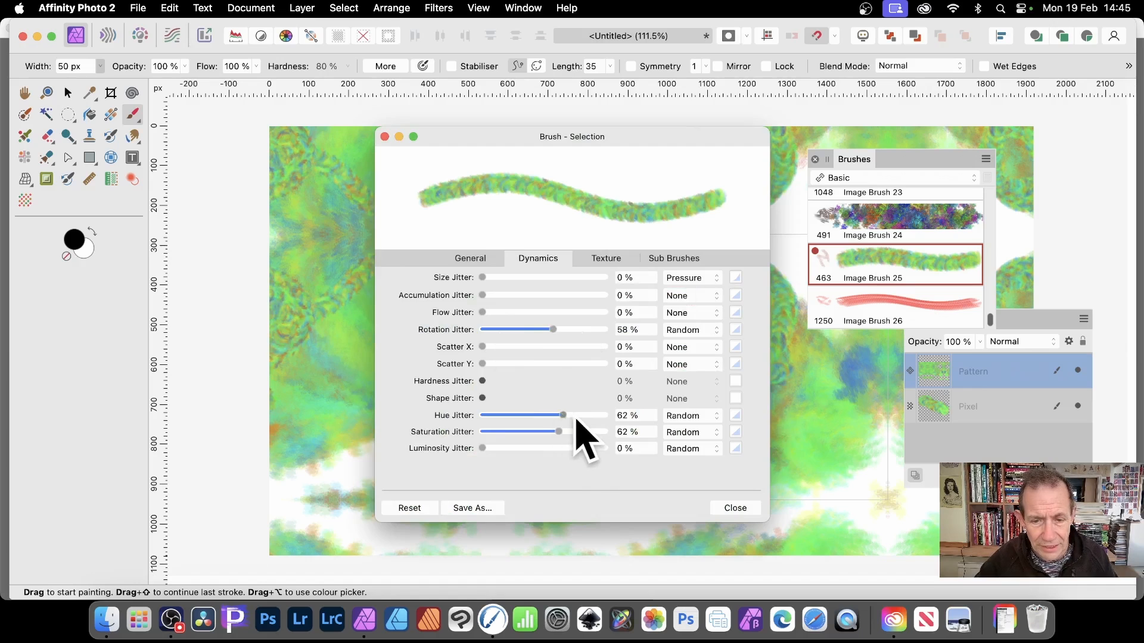
pyautogui.moveTo(576, 420); pyautogui.dragTo(633, 422)
pyautogui.click(734, 508)
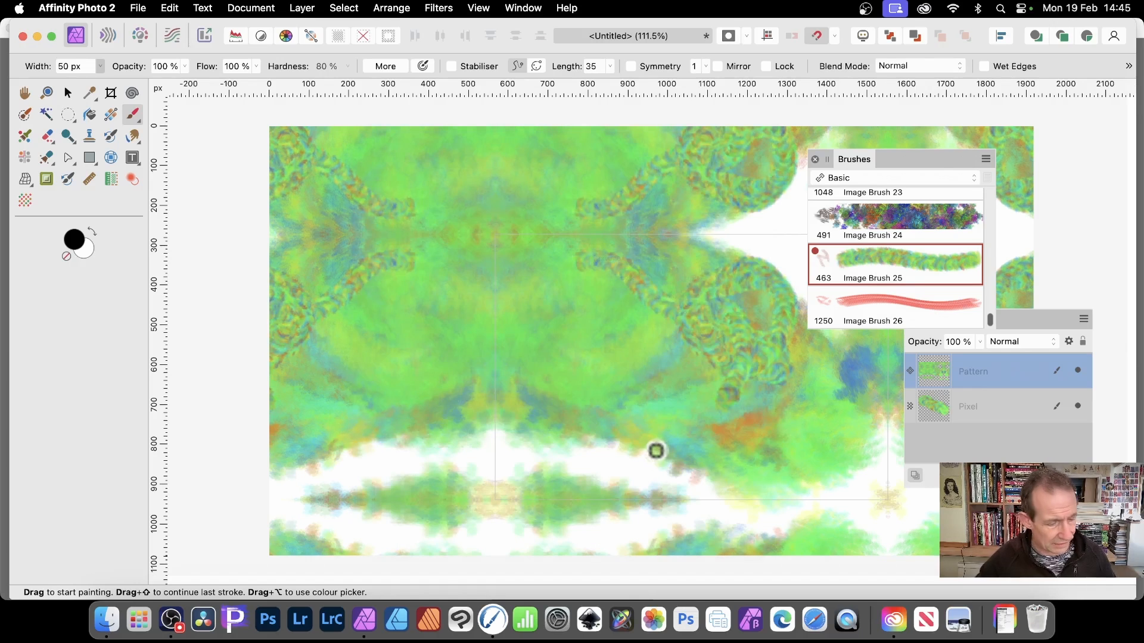
pyautogui.moveTo(532, 286)
pyautogui.mouseDown()
pyautogui.moveTo(623, 343)
pyautogui.moveTo(607, 319)
pyautogui.moveTo(656, 241)
pyautogui.moveTo(704, 390)
pyautogui.moveTo(676, 396)
pyautogui.moveTo(639, 364)
pyautogui.moveTo(773, 271)
pyautogui.moveTo(753, 254)
pyautogui.mouseUp()
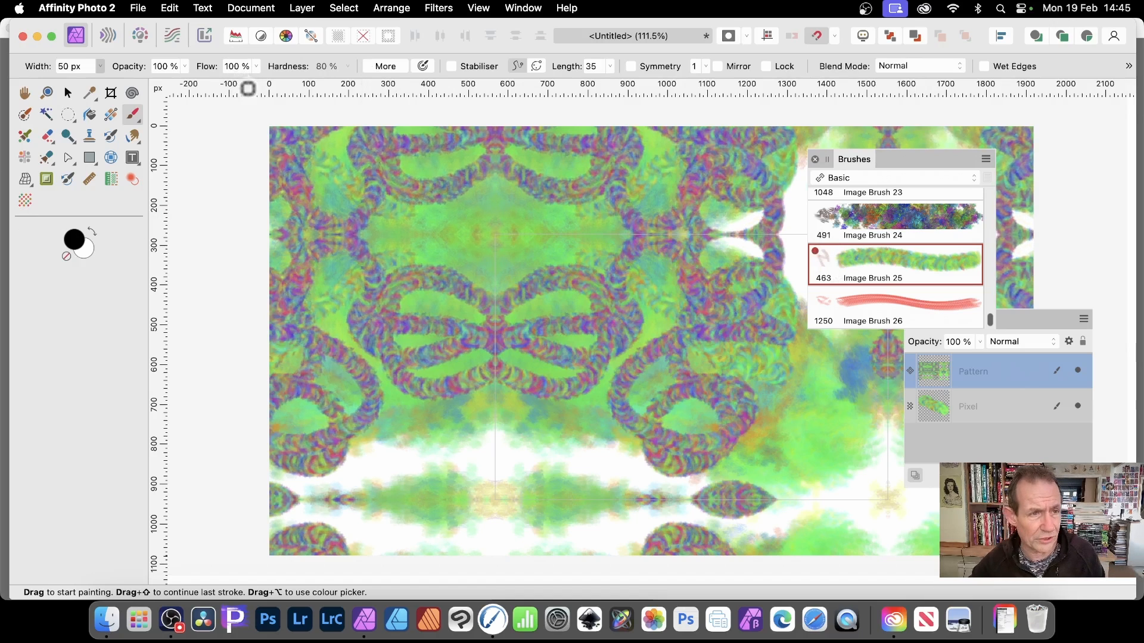
# - Delete the pattern layer and the painted pixel layer beneath it to leave the canvas empty
pyautogui.click(67, 92)
pyautogui.press('Delete')
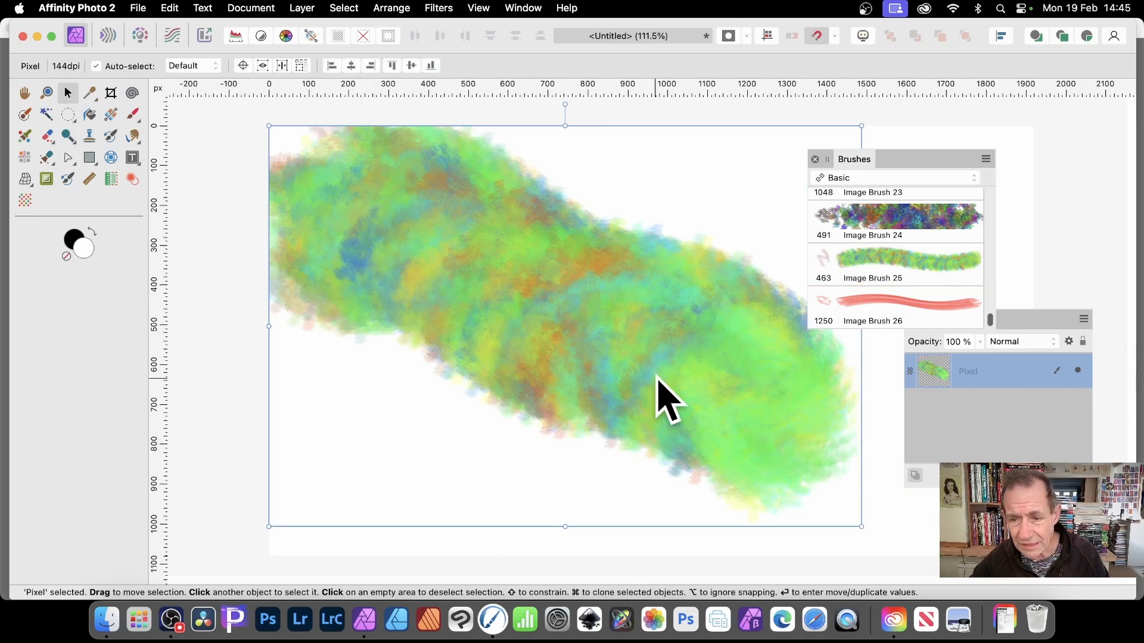
pyautogui.press('Delete')
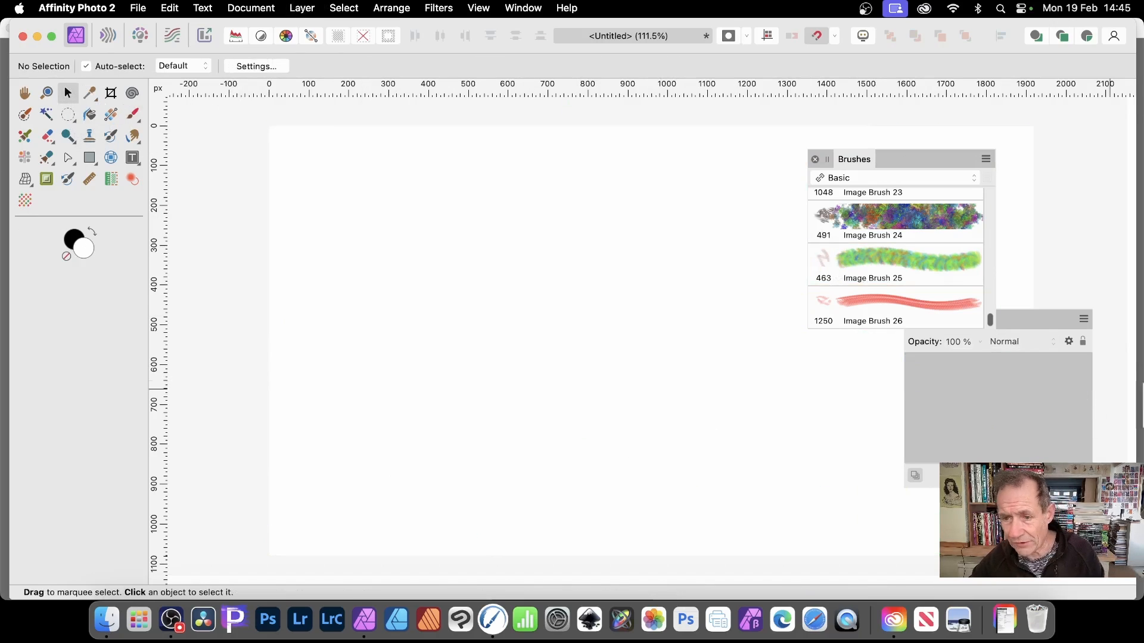
# - Edit Image Brush 26 to use 5 % spacing and a size of about 568 px
pyautogui.doubleClick(885, 310)
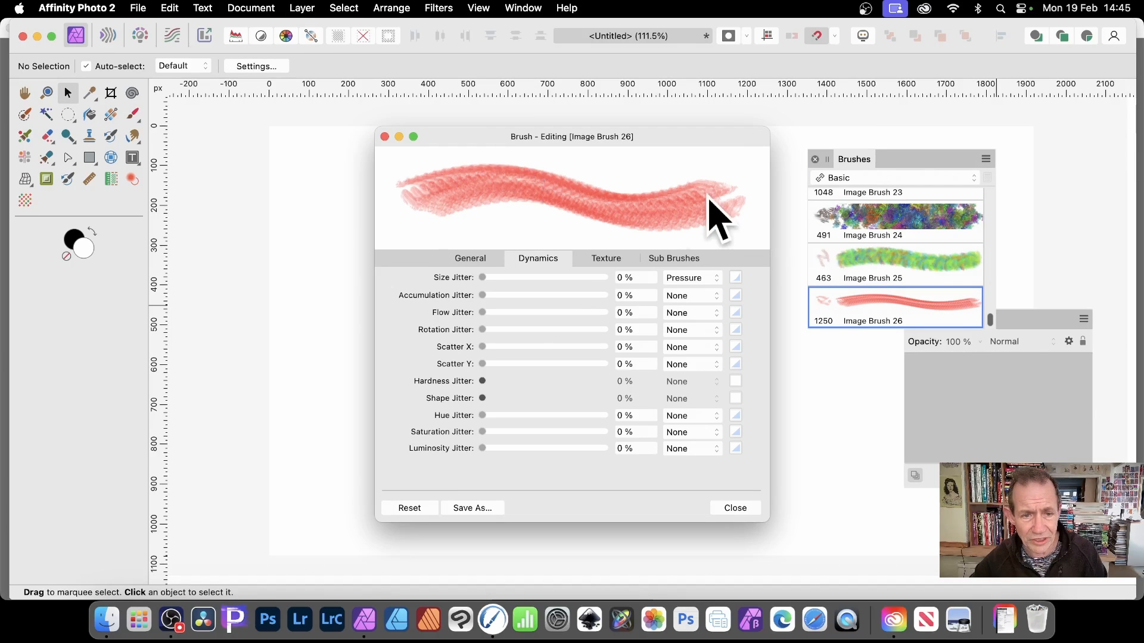
pyautogui.click(471, 258)
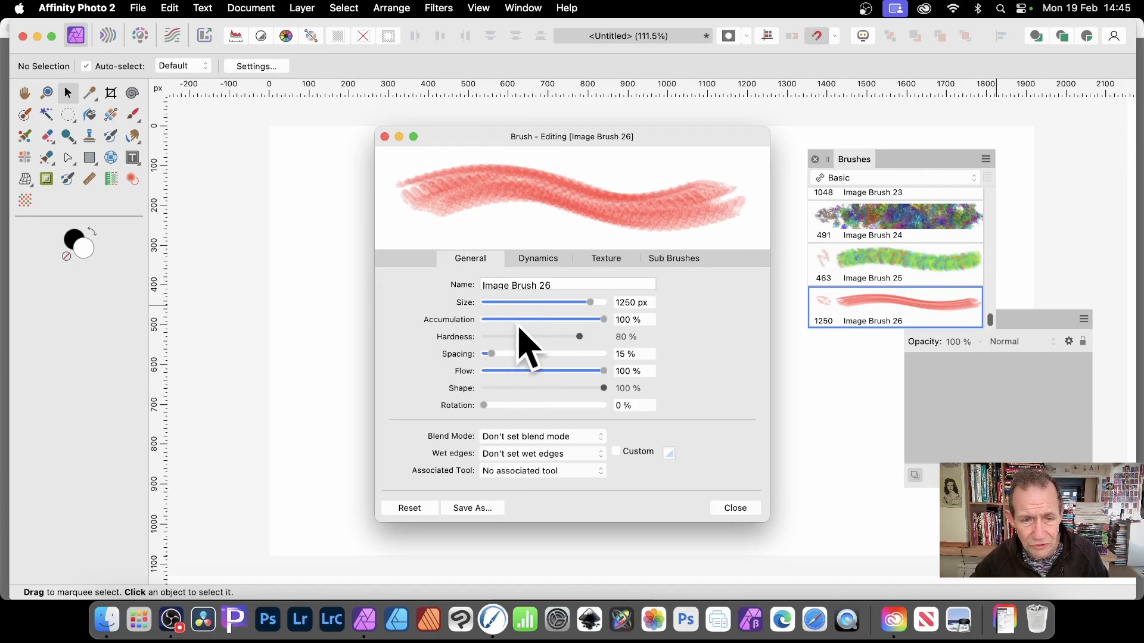
pyautogui.moveTo(490, 354); pyautogui.dragTo(485, 354)
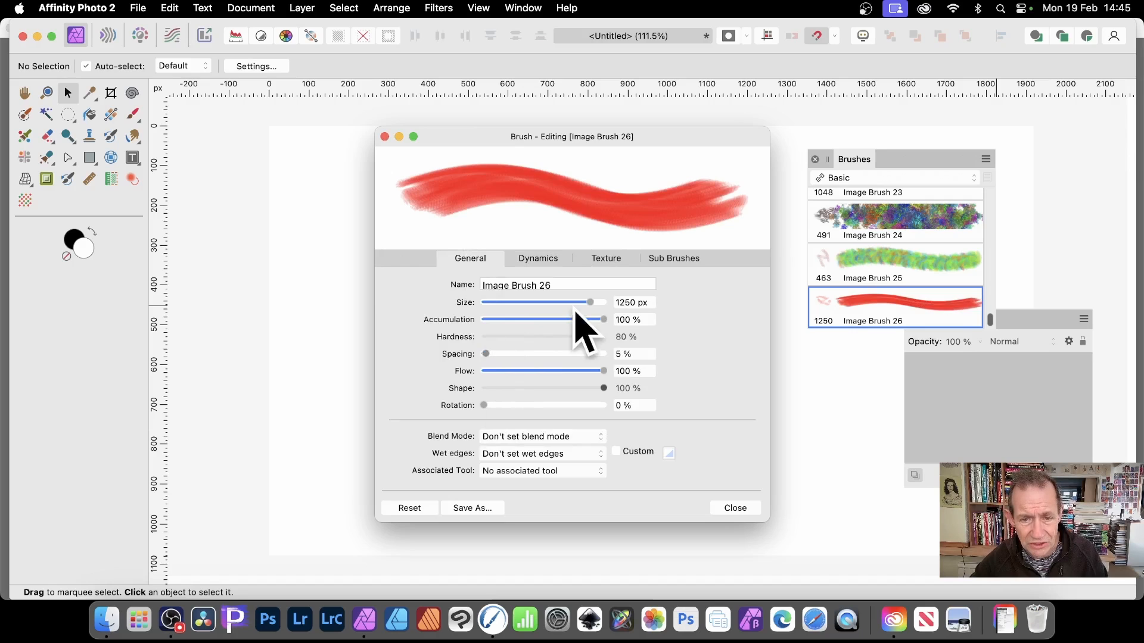
pyautogui.moveTo(589, 302); pyautogui.dragTo(586, 302)
# - Set Image Brush 26's Hue Jitter to 100 % and Rotation Jitter to 92 %, and finish editing the brush
pyautogui.click(537, 259)
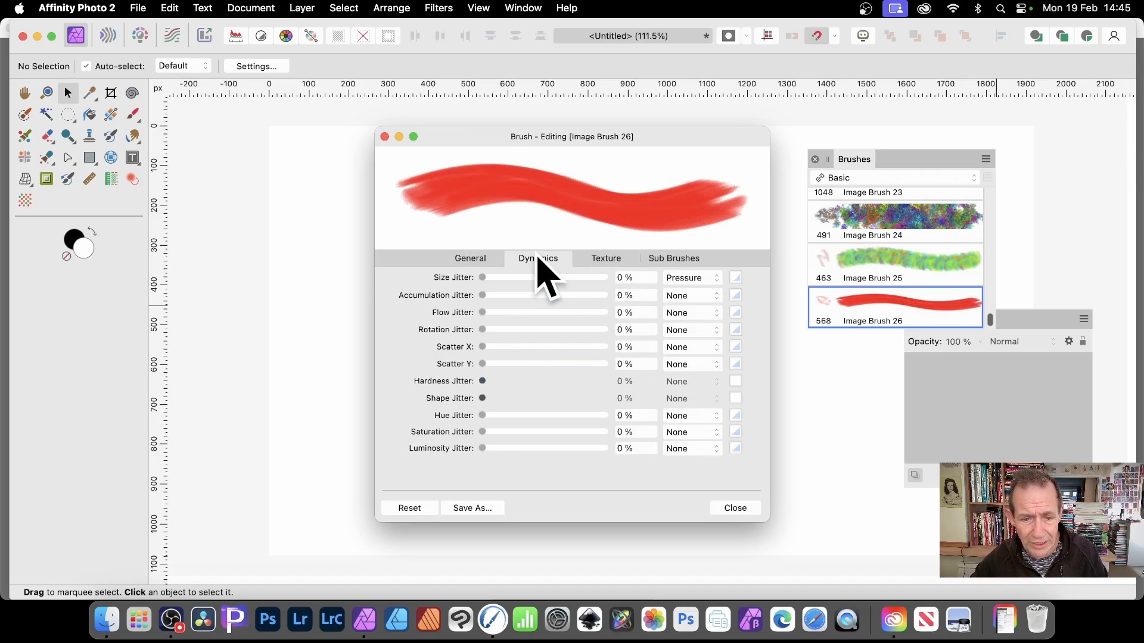
pyautogui.moveTo(488, 416); pyautogui.dragTo(614, 424)
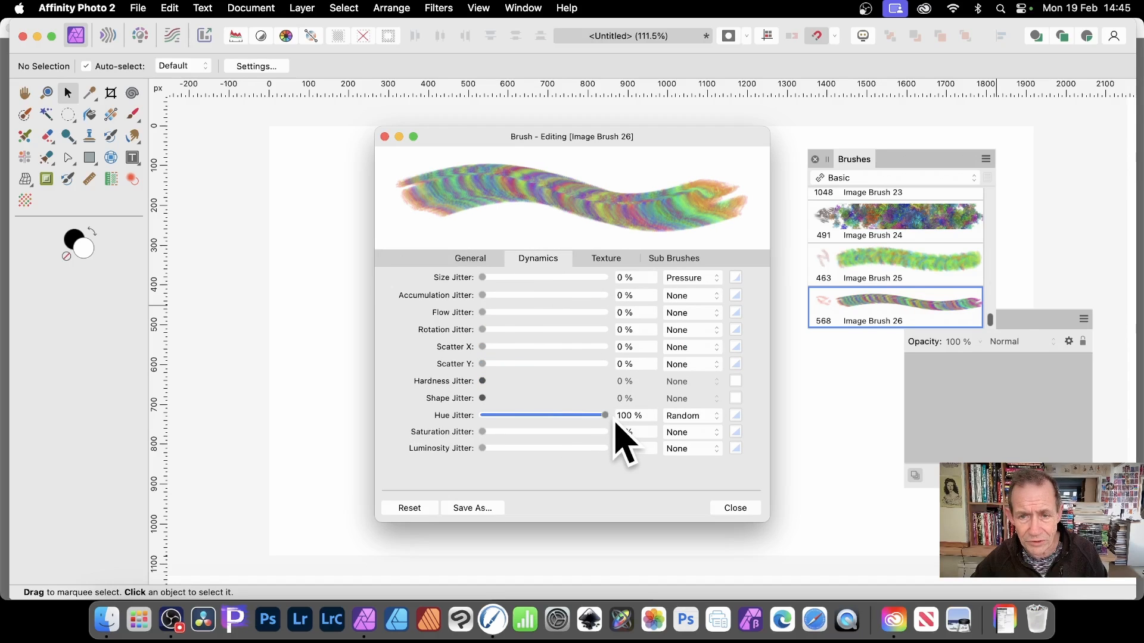
pyautogui.moveTo(498, 331); pyautogui.dragTo(596, 331)
pyautogui.click(730, 508)
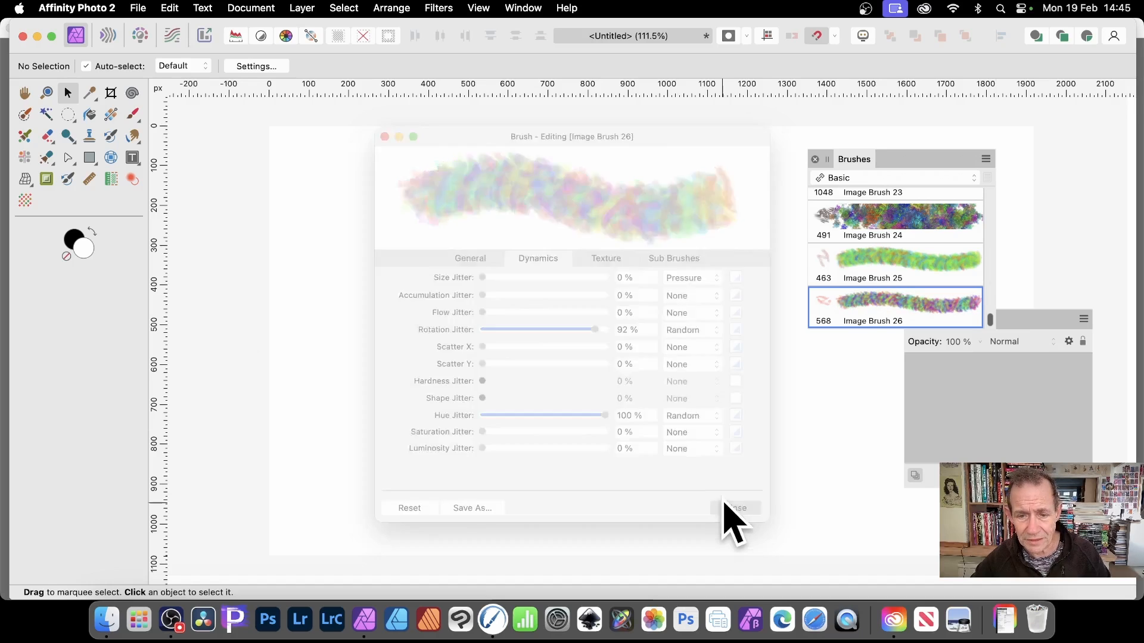
# - Paint a large multicoloured patch over most of the canvas with Image Brush 26 at 568.9 px, using the Paint Brush Tool
pyautogui.moveTo(355, 278); pyautogui.dragTo(429, 238)
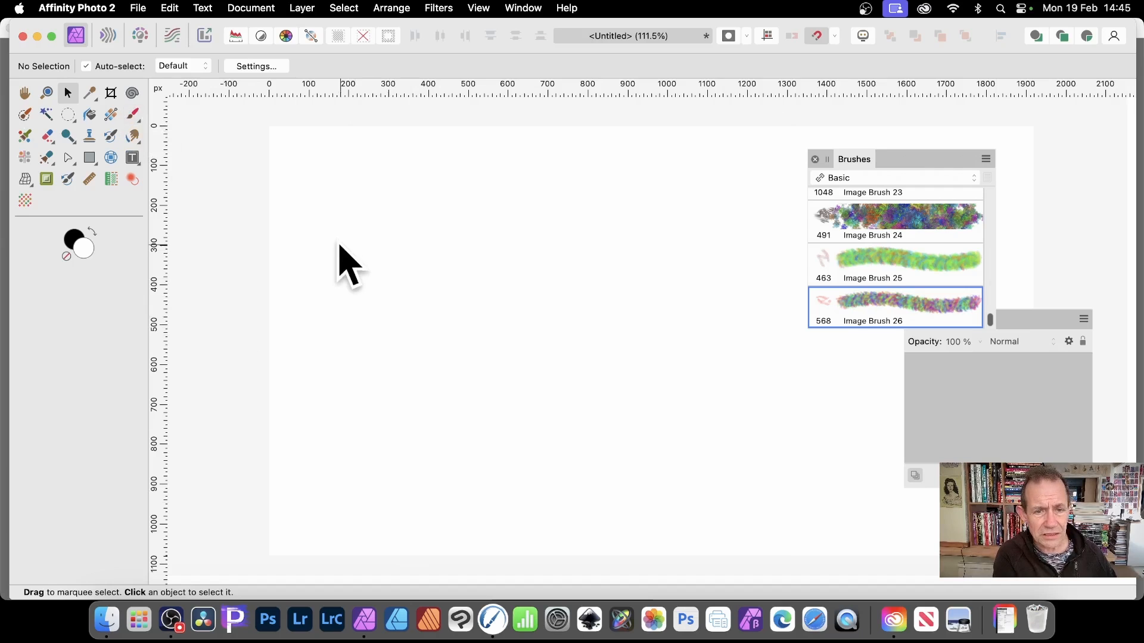
pyautogui.moveTo(335, 242); pyautogui.dragTo(446, 192)
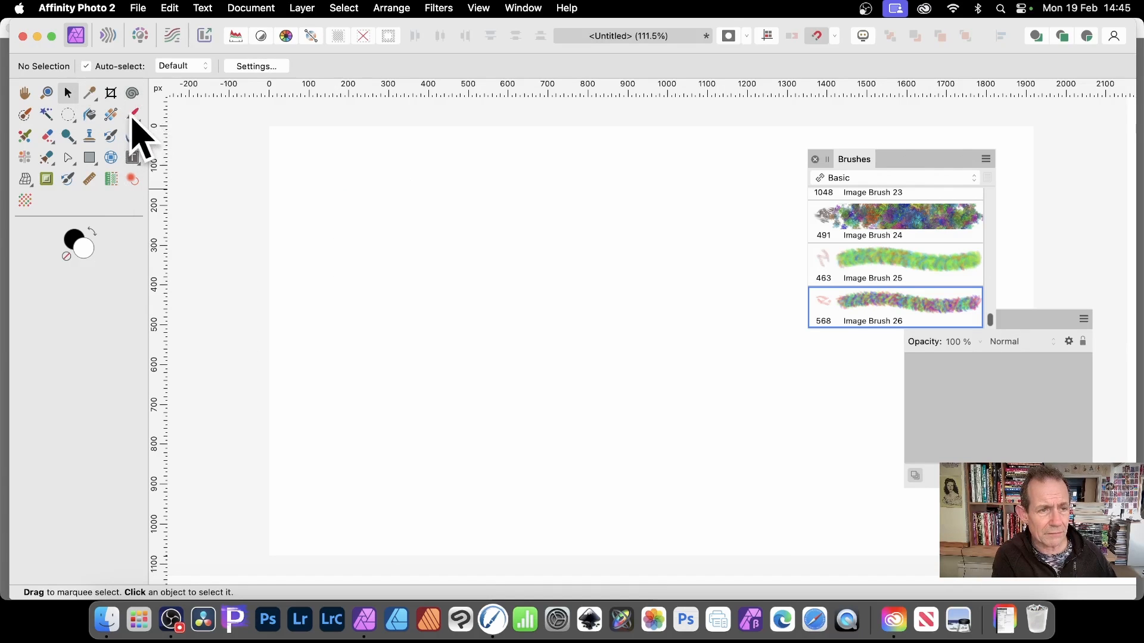
pyautogui.click(133, 115)
pyautogui.click(247, 120)
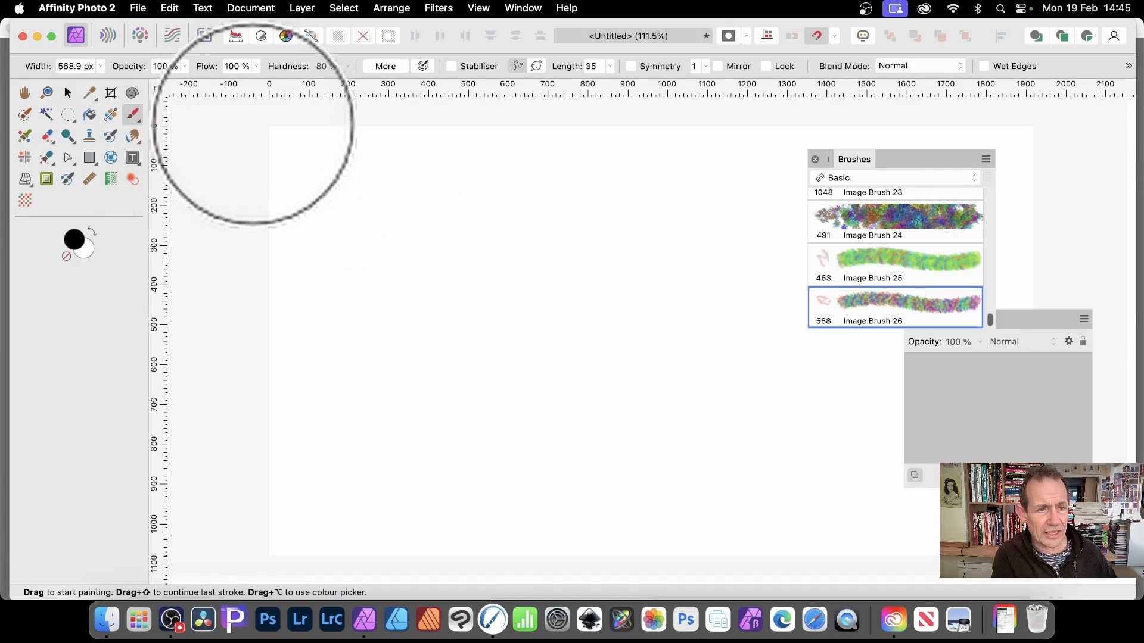
pyautogui.moveTo(254, 125)
pyautogui.mouseDown()
pyautogui.moveTo(384, 238)
pyautogui.moveTo(629, 294)
pyautogui.moveTo(725, 374)
pyautogui.moveTo(668, 402)
pyautogui.moveTo(382, 332)
pyautogui.moveTo(401, 365)
pyautogui.mouseUp()
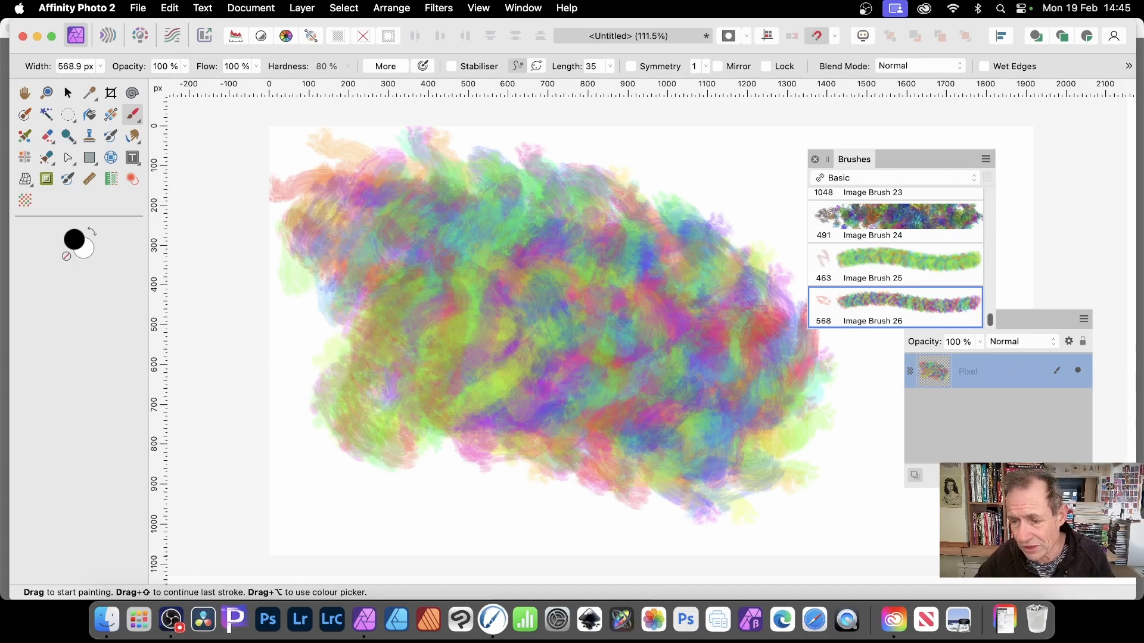
# - Apply a 3D layer effect to the painted layer with an 8.6 px radius and the standard S-curve profile
pyautogui.click(996, 475)
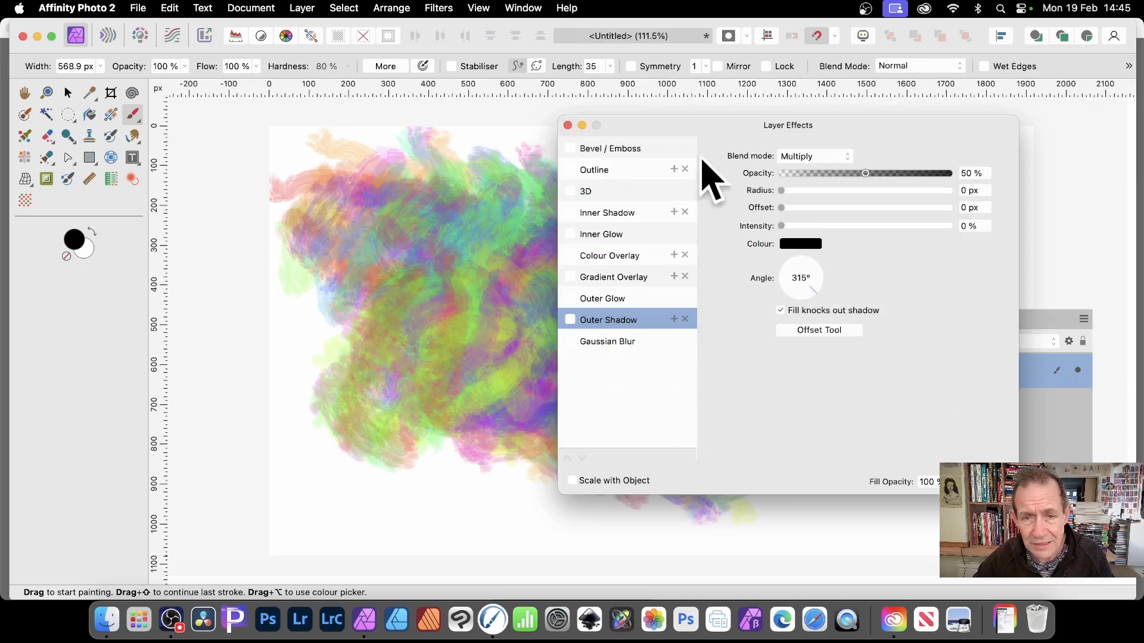
pyautogui.click(570, 191)
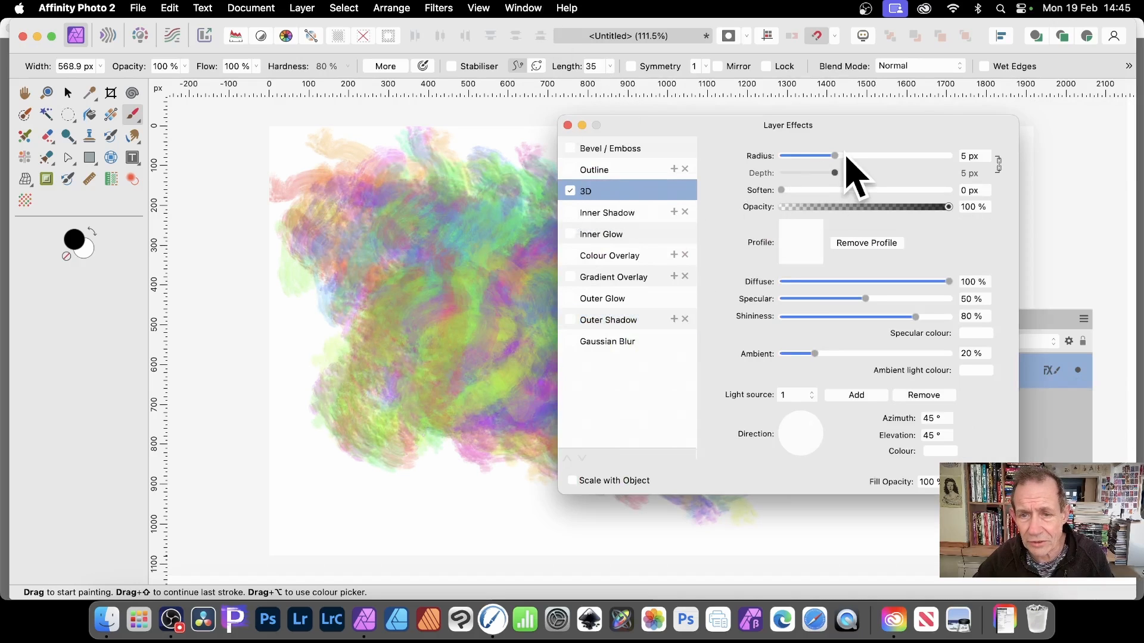
pyautogui.moveTo(845, 159)
pyautogui.mouseDown()
pyautogui.moveTo(906, 166)
pyautogui.moveTo(850, 167)
pyautogui.mouseUp()
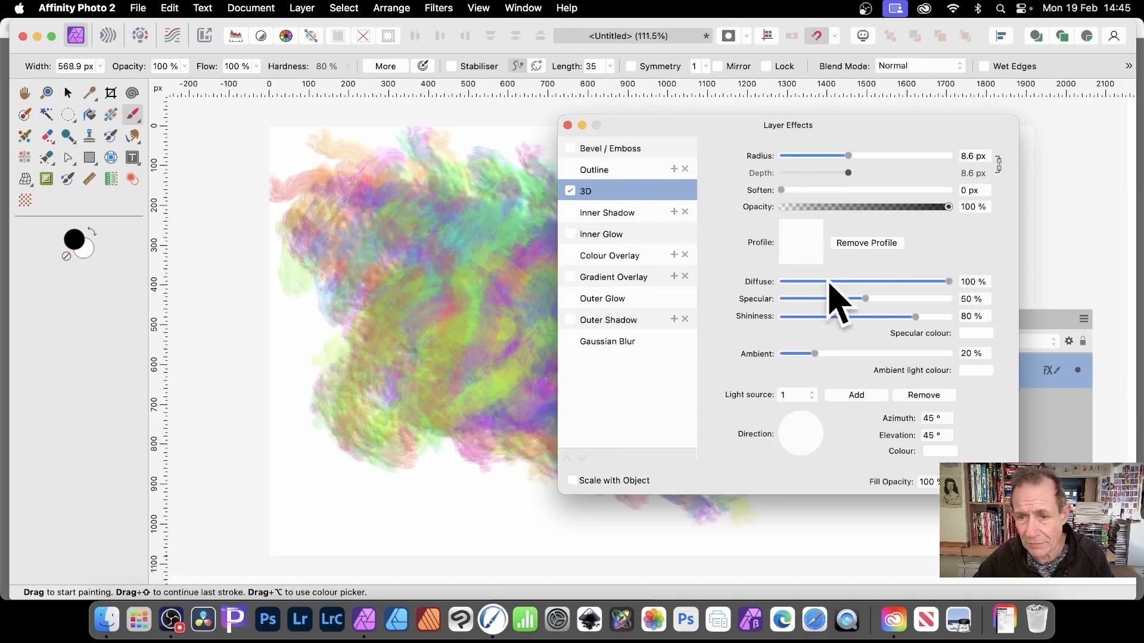
pyautogui.click(800, 238)
pyautogui.click(825, 474)
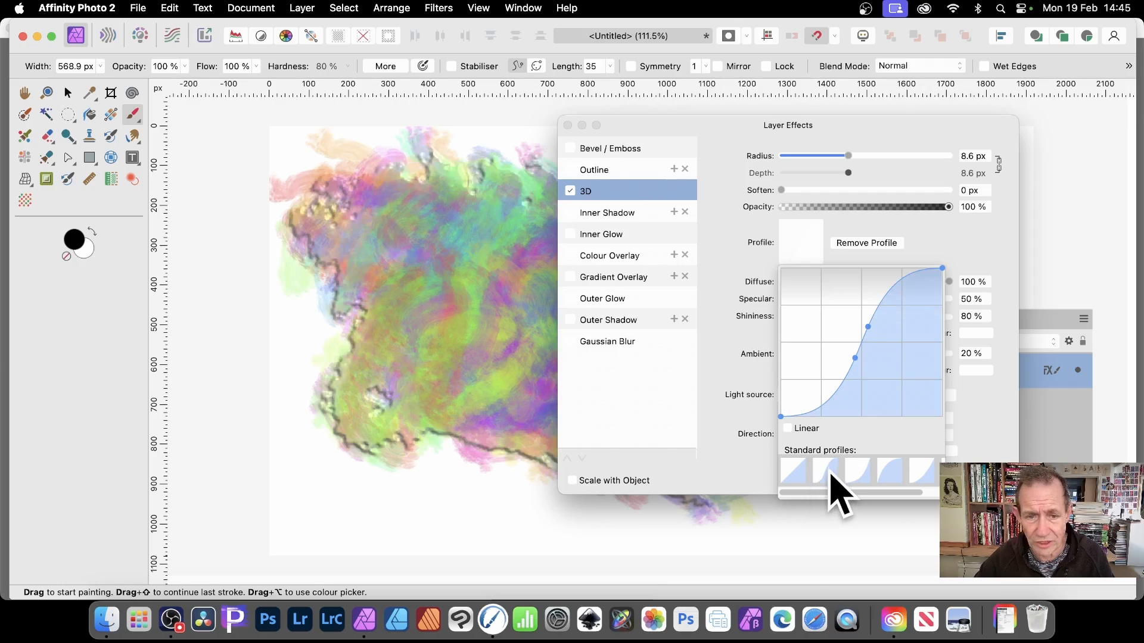
pyautogui.click(702, 448)
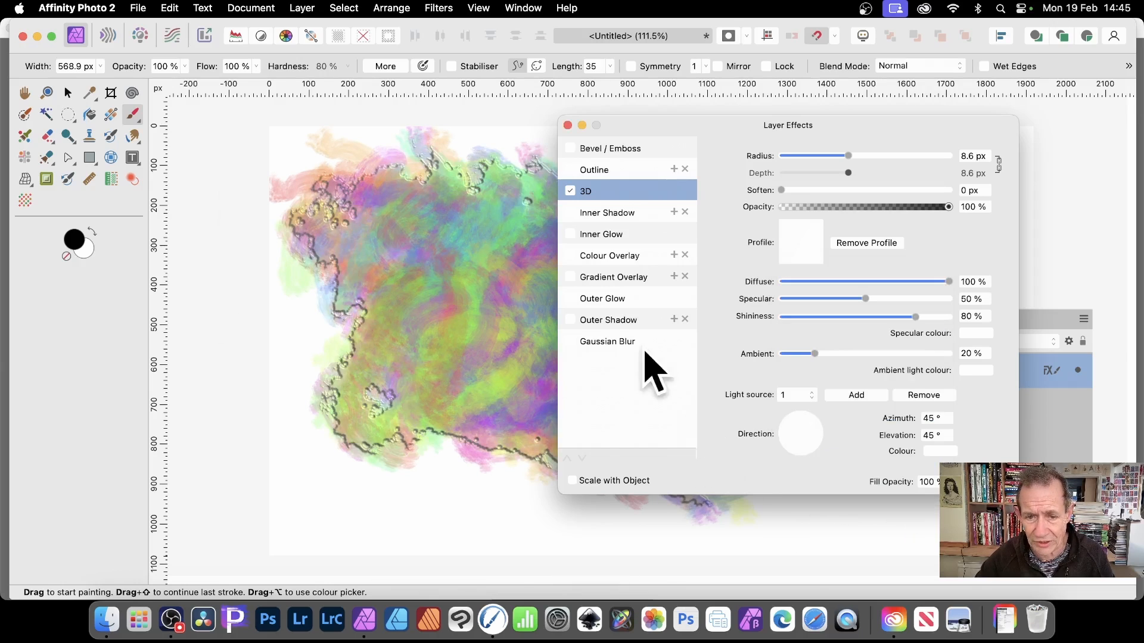
# - Add an Outer Shadow to the painted layer, raise its radius, offset and intensity, and finish the layer effects
pyautogui.click(582, 323)
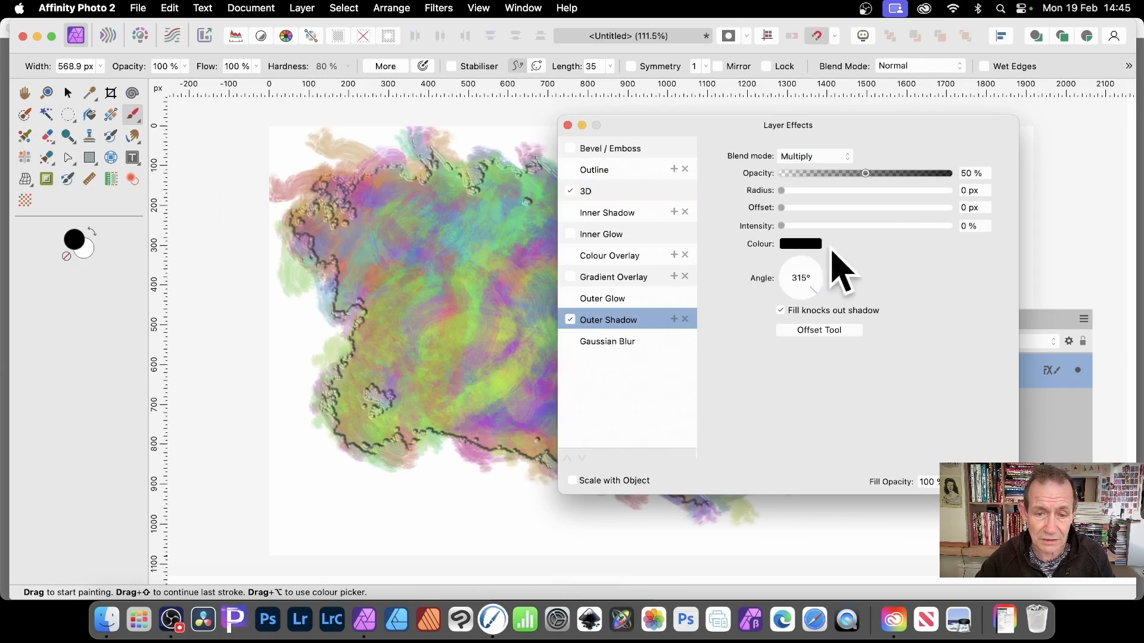
pyautogui.moveTo(809, 191); pyautogui.dragTo(901, 208)
pyautogui.moveTo(894, 226); pyautogui.dragTo(903, 226)
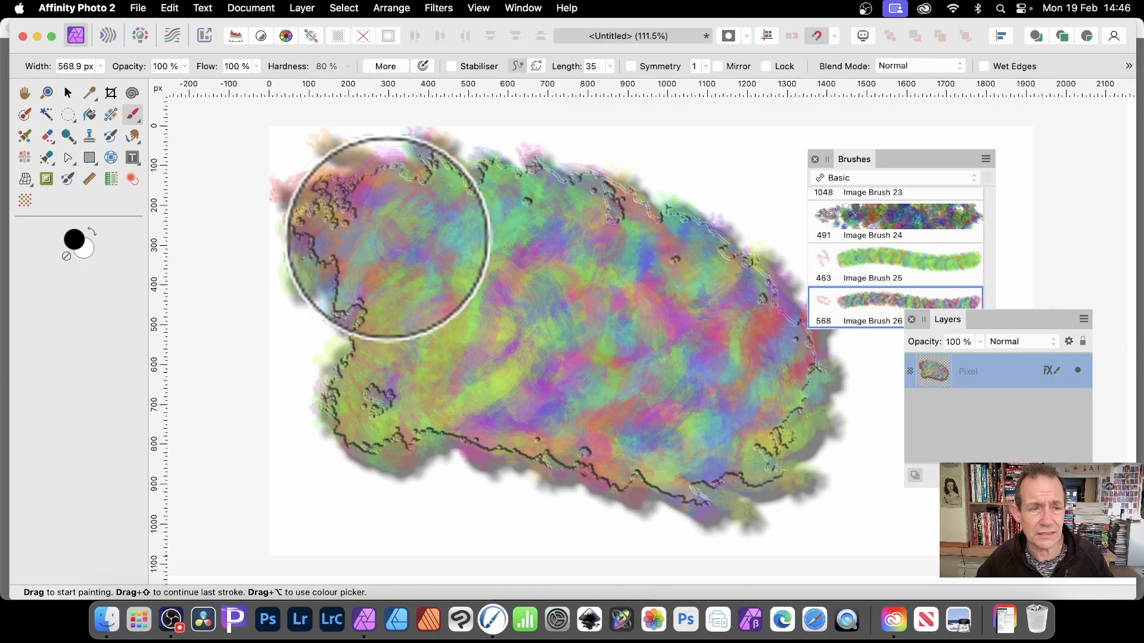
# - Duplicate the painted layer with the Move Tool and position the copy up and left of the original
pyautogui.click(68, 92)
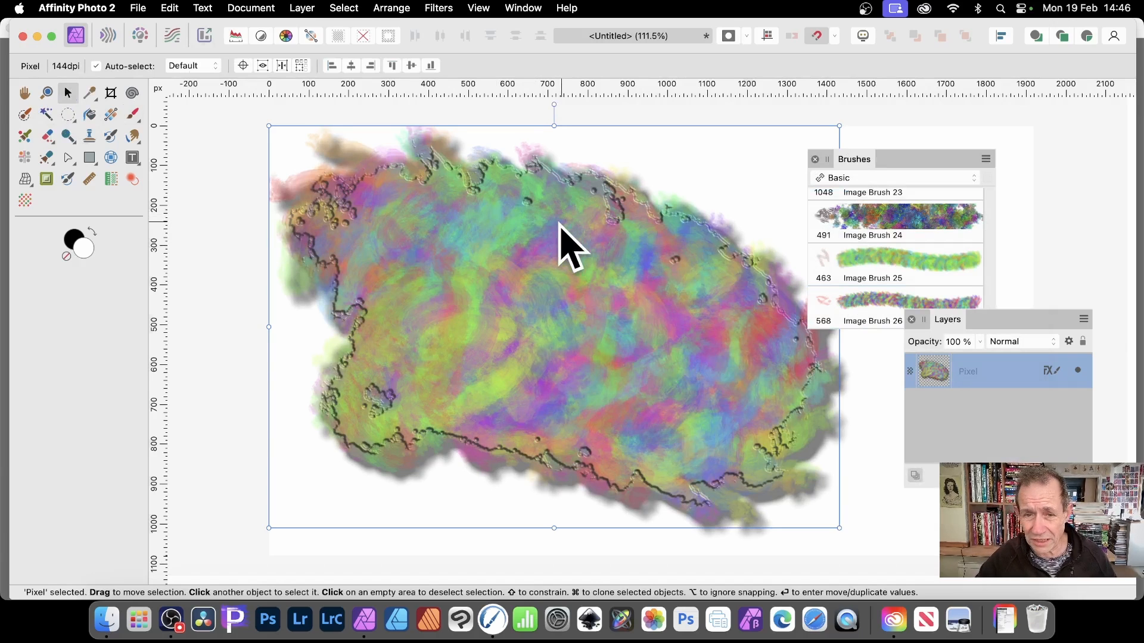
pyautogui.keyDown('super'); pyautogui.moveTo(559, 223); pyautogui.dragTo(482, 289); pyautogui.keyUp('super')
pyautogui.moveTo(597, 383); pyautogui.dragTo(606, 287)
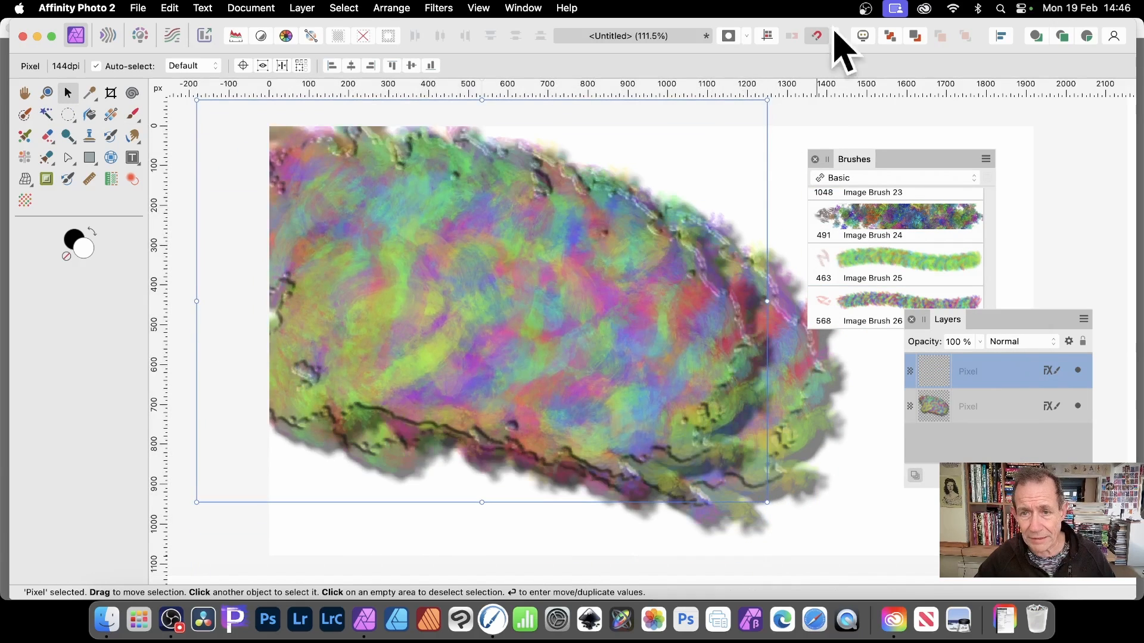
# - Scale the copy down to a little over half its size and spread overlapping duplicates of it across the canvas
pyautogui.moveTo(767, 100); pyautogui.dragTo(531, 267)
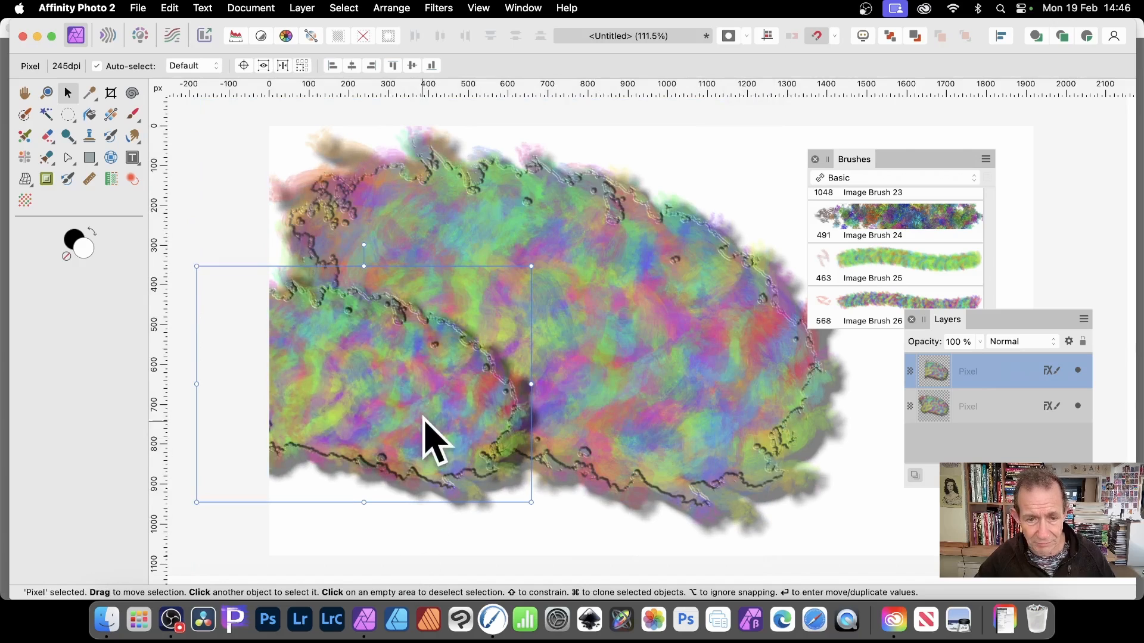
pyautogui.moveTo(423, 417)
pyautogui.keyDown('super'); pyautogui.mouseDown()
pyautogui.moveTo(535, 323)
pyautogui.moveTo(584, 406)
pyautogui.mouseUp(); pyautogui.keyUp('super')
pyautogui.moveTo(563, 389)
pyautogui.keyDown('super'); pyautogui.mouseDown()
pyautogui.moveTo(741, 364)
pyautogui.moveTo(754, 404)
pyautogui.mouseUp(); pyautogui.keyUp('super')
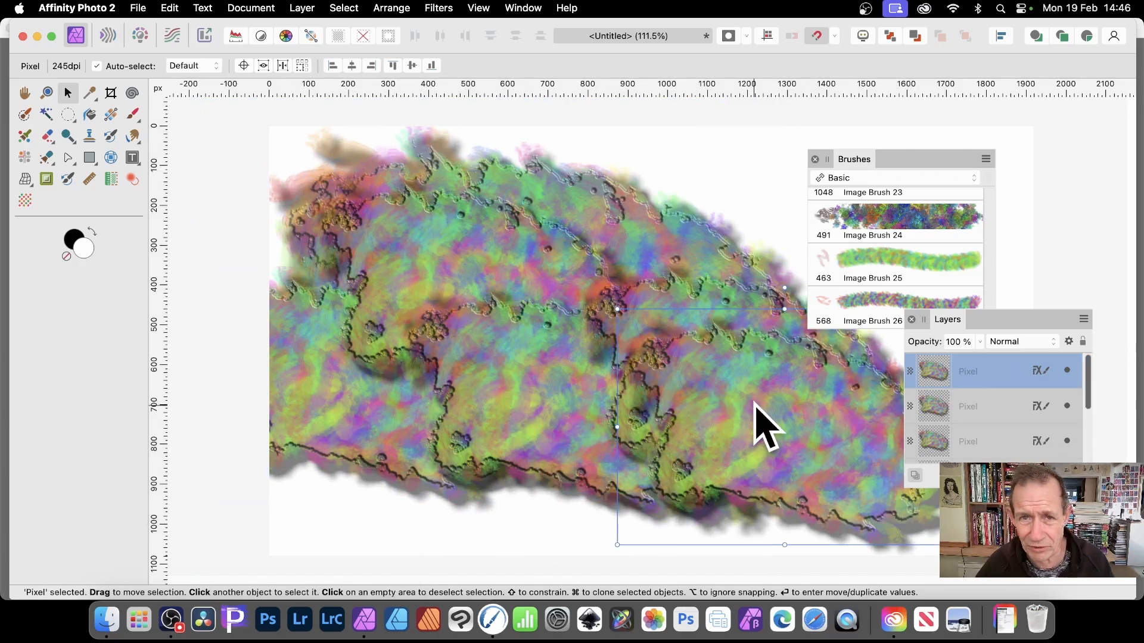
# - Delete the overlapping painted copies to empty the canvas
pyautogui.press('Delete')
pyautogui.press('Delete')
pyautogui.press('Delete')
pyautogui.press('Delete')
pyautogui.press('Delete')
pyautogui.press('Delete')
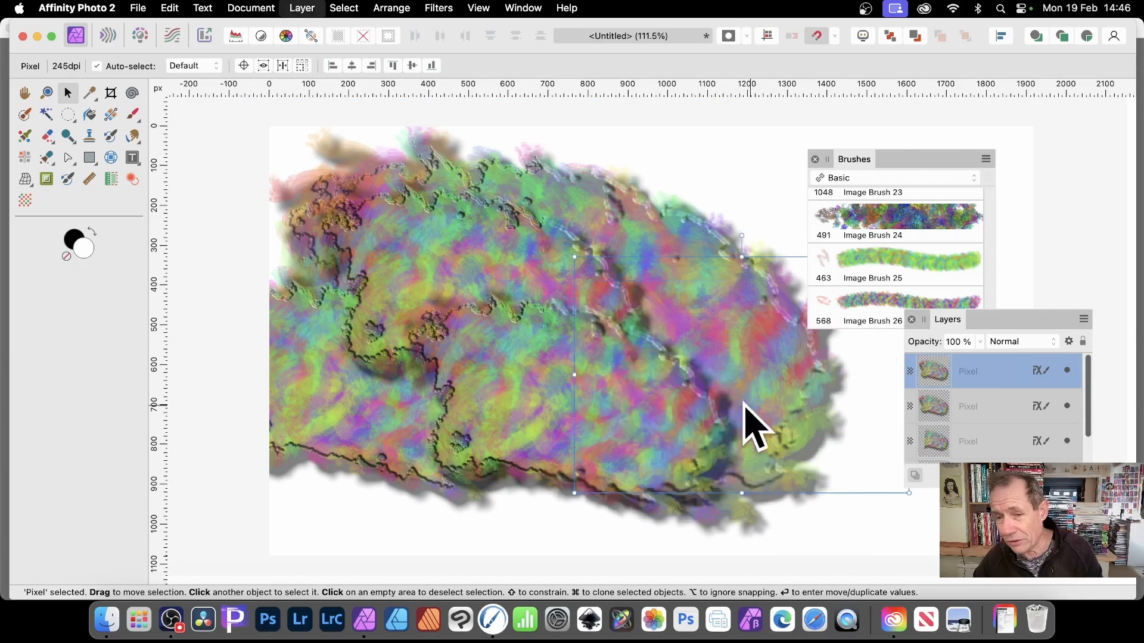
# - Switch to Rebelle 7, clear the red stroke from Layer 1 and select the Watercolors Round brush
pyautogui.press('super+Tab')
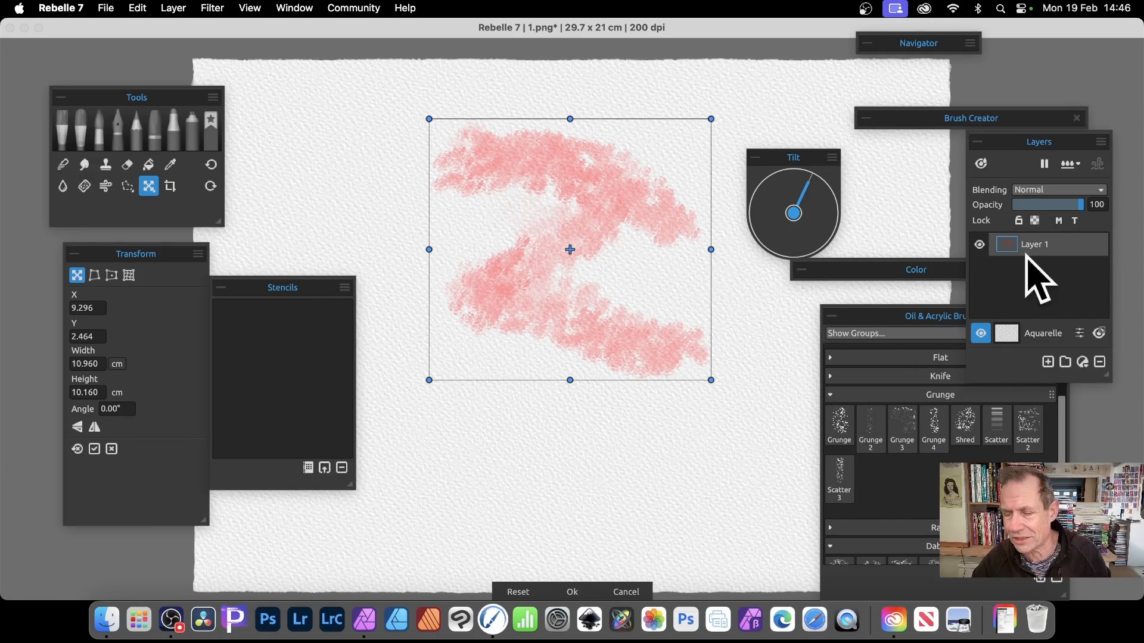
pyautogui.click(1099, 362)
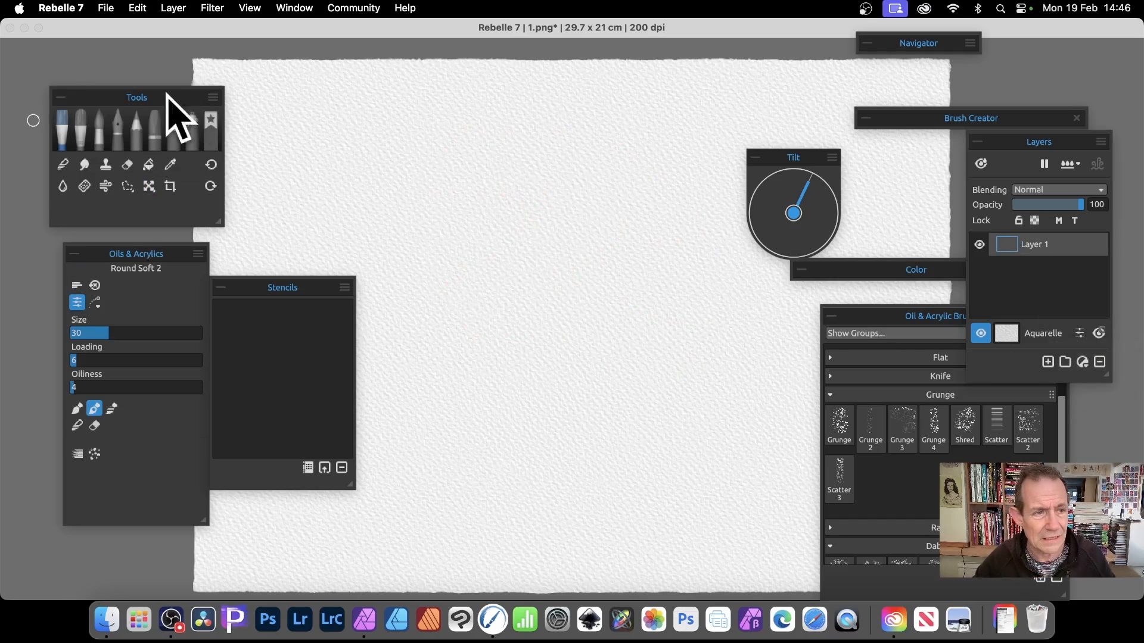
pyautogui.click(101, 126)
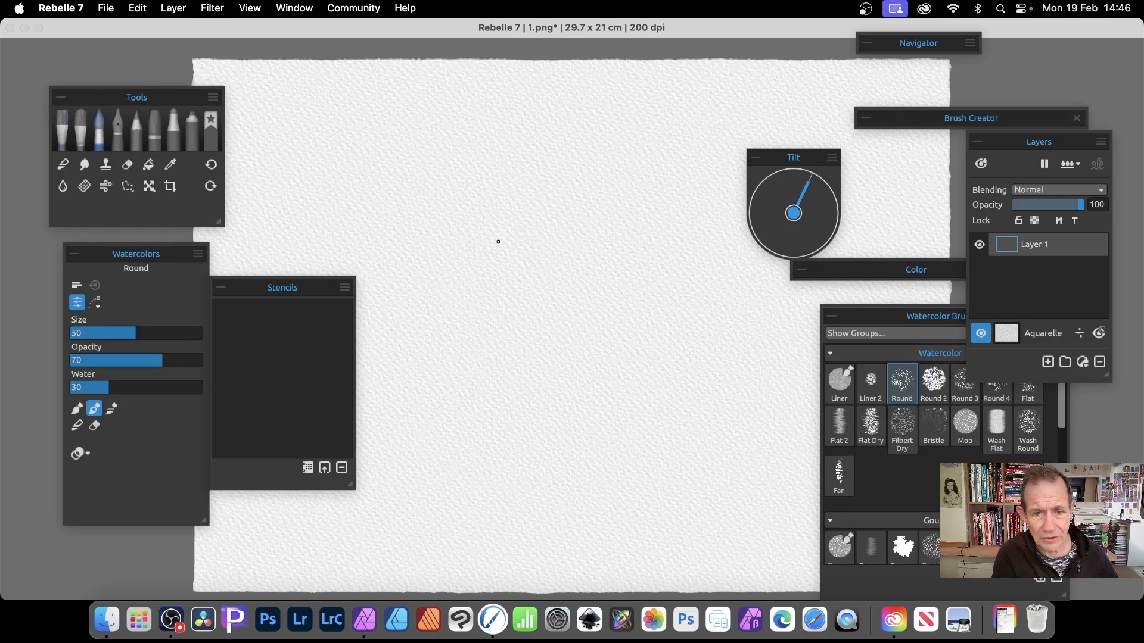
pyautogui.moveTo(464, 210)
pyautogui.mouseDown()
pyautogui.moveTo(587, 230)
pyautogui.moveTo(518, 177)
pyautogui.moveTo(413, 217)
pyautogui.moveTo(479, 307)
pyautogui.mouseUp()
pyautogui.moveTo(570, 280)
pyautogui.mouseDown()
pyautogui.moveTo(641, 280)
pyautogui.moveTo(596, 343)
pyautogui.moveTo(539, 334)
pyautogui.mouseUp()
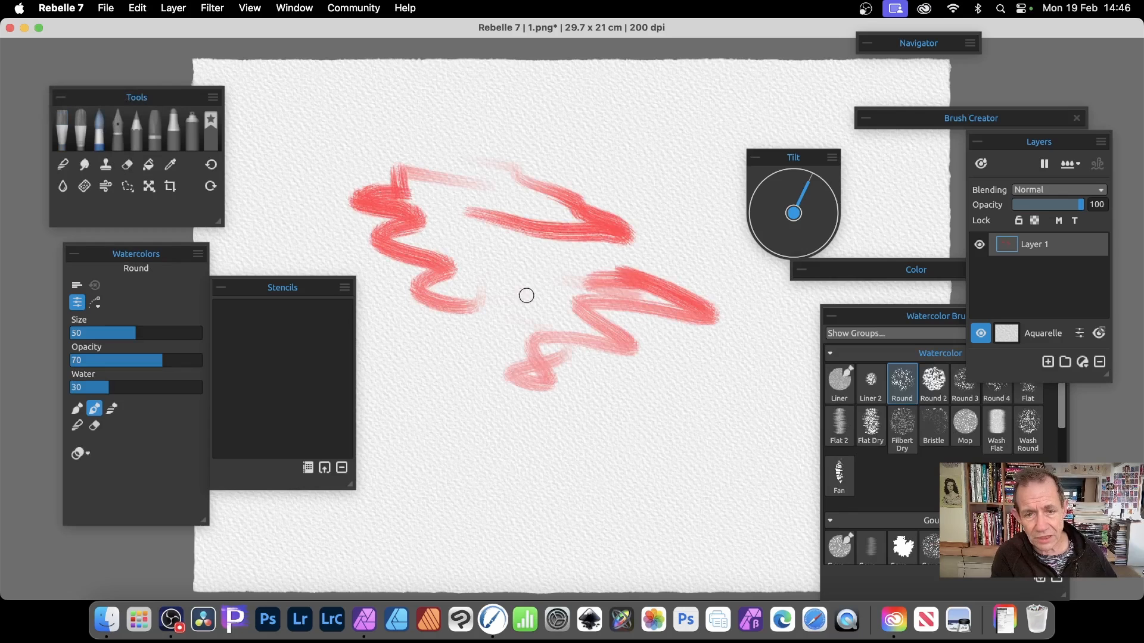
pyautogui.press('super+z')
pyautogui.press('super+z')
pyautogui.press('super+z')
pyautogui.press('super+z')
pyautogui.press('super+z')
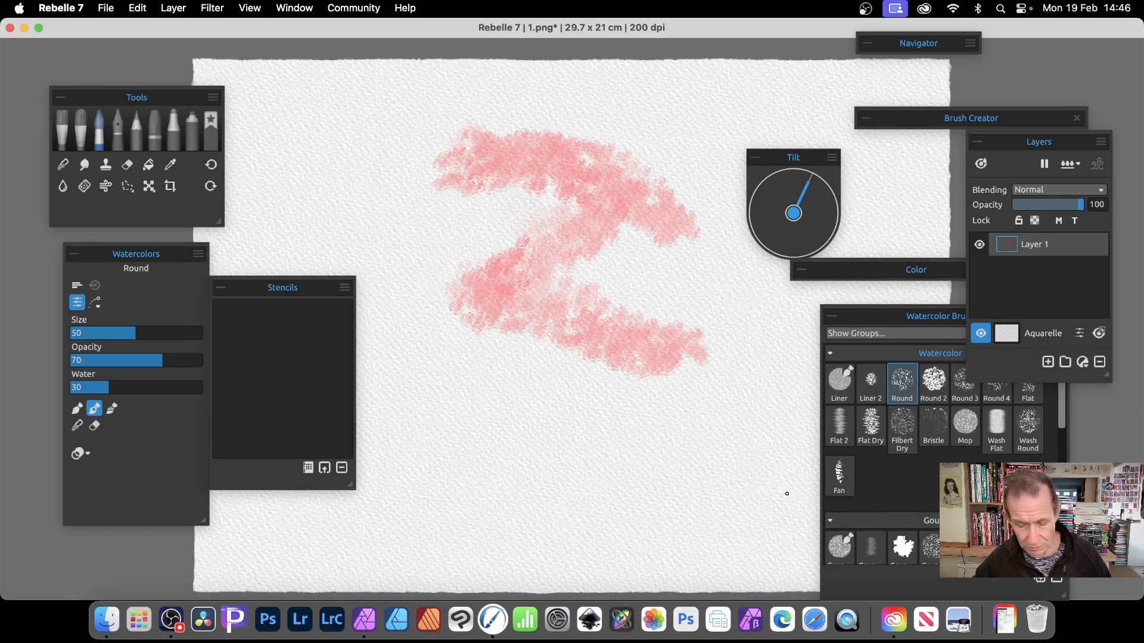
# - Clear the old stroke from Layer 1 and paint a round head outline with neck and shoulder strokes in red watercolour
pyautogui.click(1100, 362)
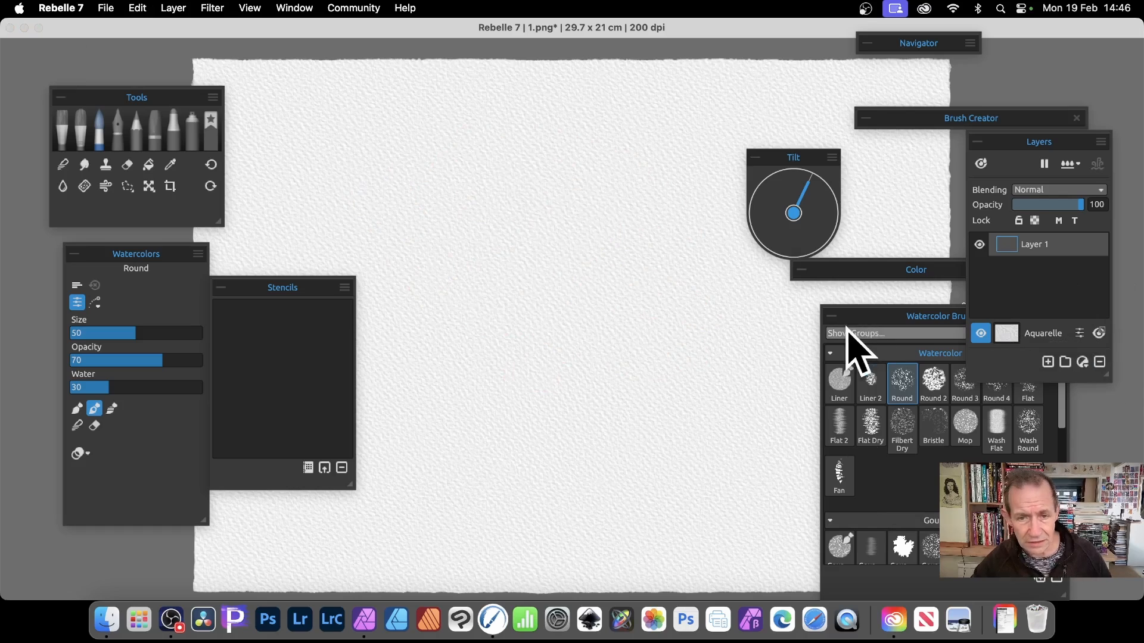
pyautogui.moveTo(566, 126); pyautogui.dragTo(491, 124)
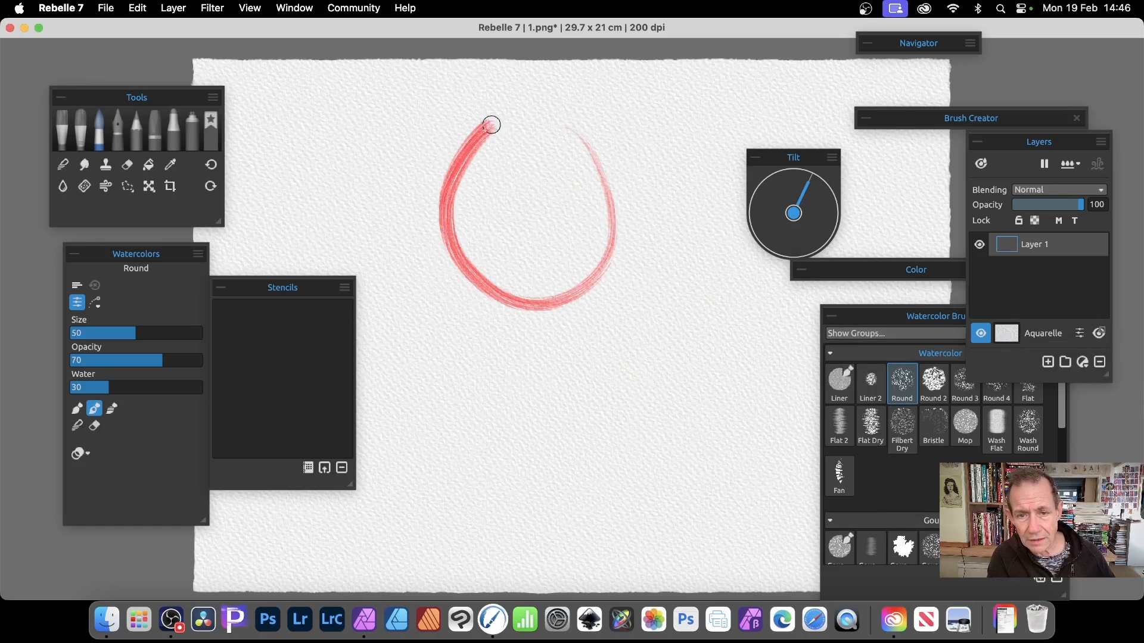
pyautogui.moveTo(641, 309); pyautogui.dragTo(510, 467)
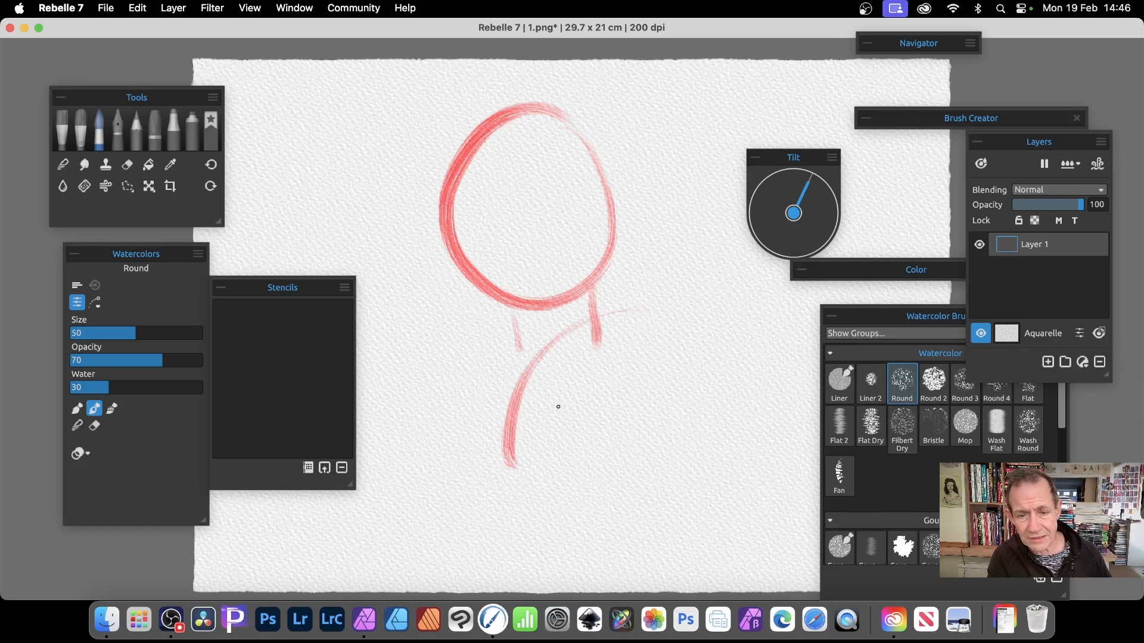
pyautogui.moveTo(572, 332); pyautogui.dragTo(508, 468)
# - Paint long curved hair strokes down both sides of the head and a body line below the neck
pyautogui.moveTo(529, 73); pyautogui.dragTo(407, 323)
pyautogui.moveTo(527, 114); pyautogui.dragTo(429, 357)
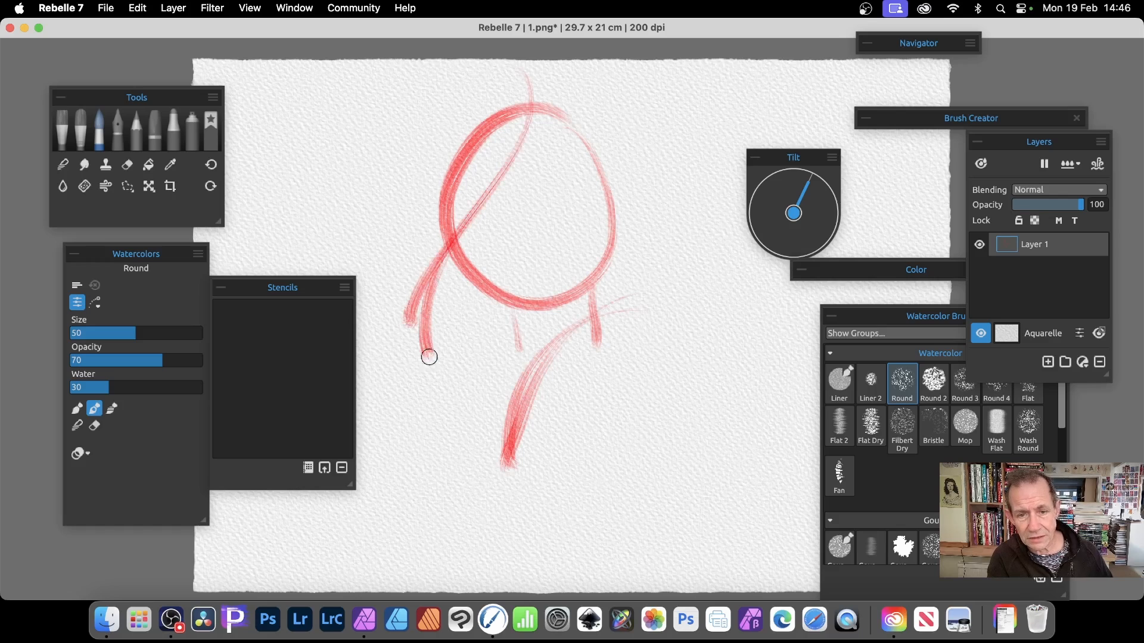
pyautogui.moveTo(698, 229)
pyautogui.mouseDown()
pyautogui.moveTo(533, 125)
pyautogui.moveTo(748, 364)
pyautogui.mouseUp()
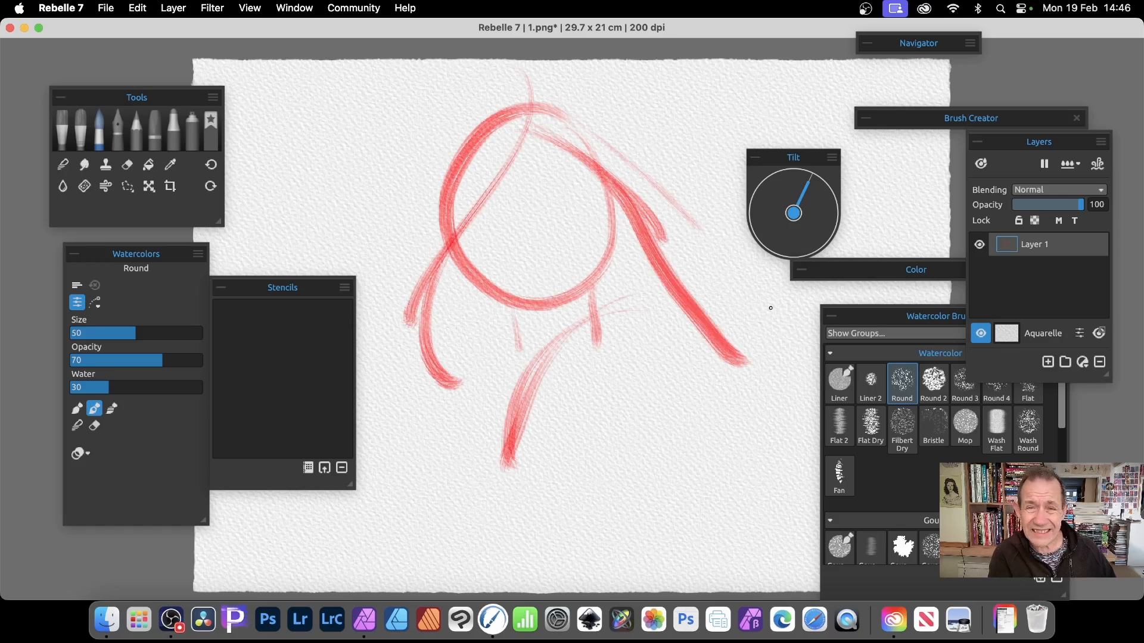
pyautogui.moveTo(475, 68); pyautogui.dragTo(403, 304)
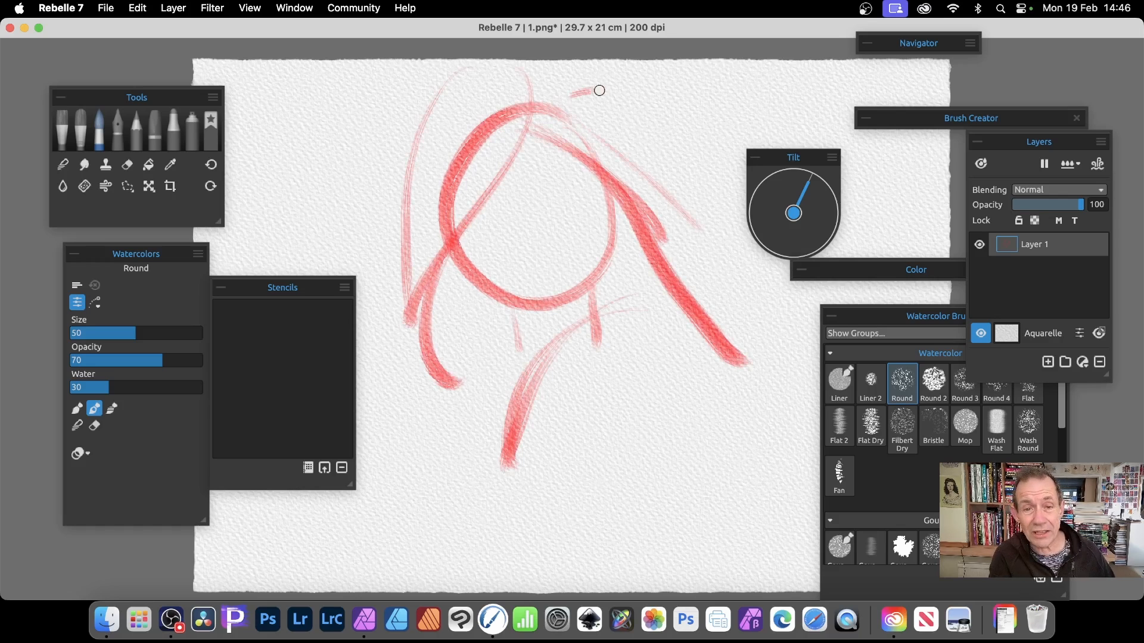
pyautogui.moveTo(600, 91)
pyautogui.mouseDown()
pyautogui.moveTo(676, 256)
pyautogui.moveTo(691, 351)
pyautogui.mouseUp()
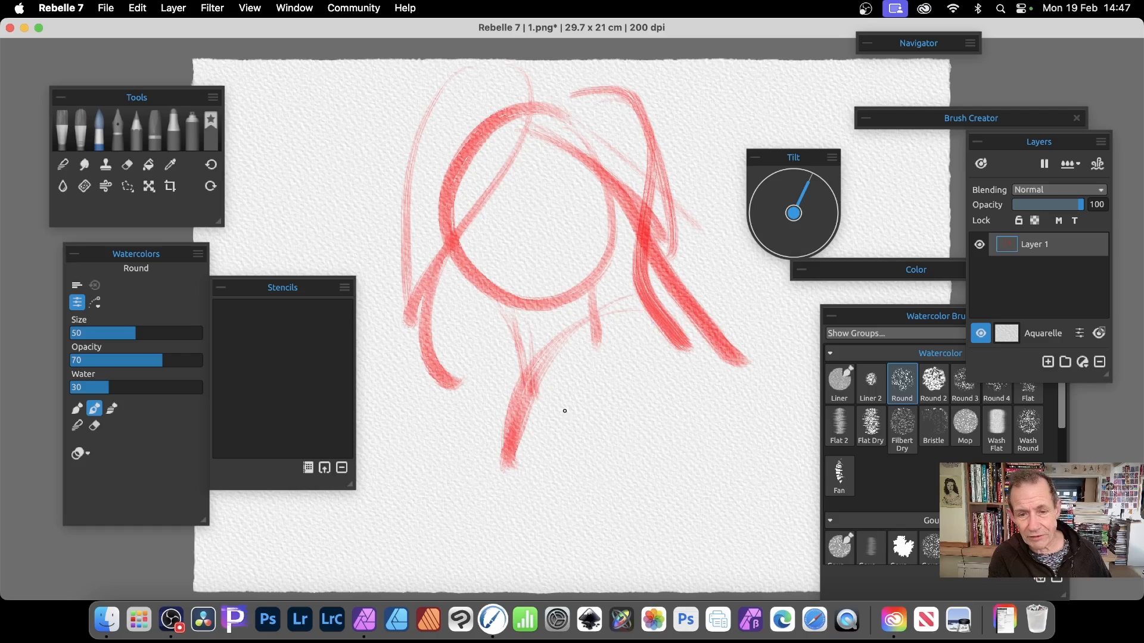
pyautogui.moveTo(530, 363); pyautogui.dragTo(549, 549)
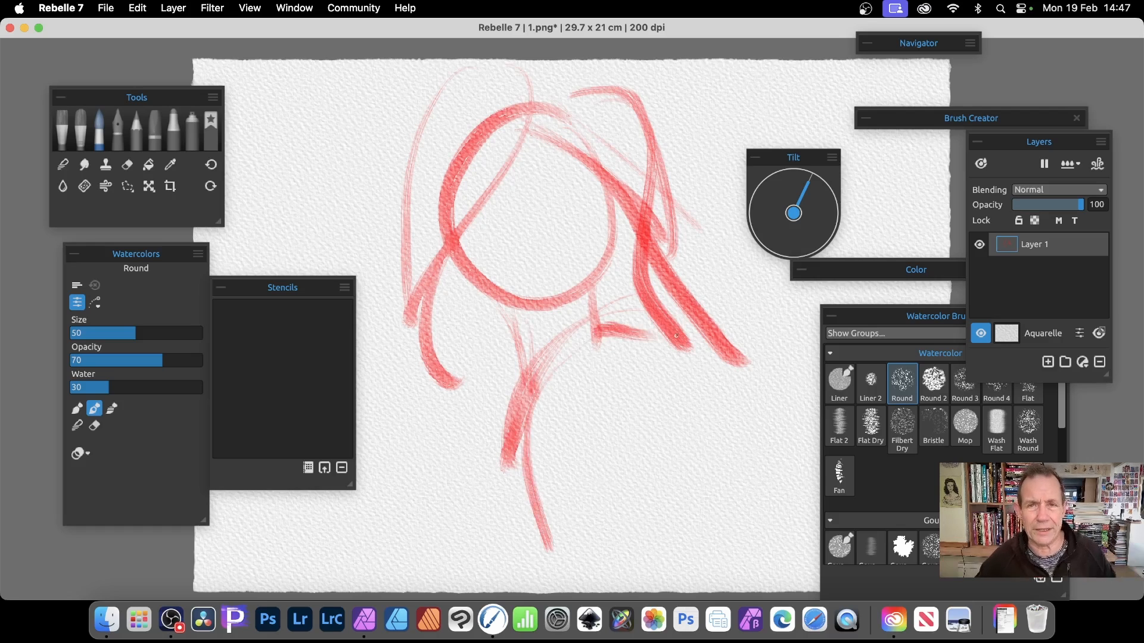
# - Scale the sketch down to about 10.9 × 15.2 cm, move it up and to the left, and apply the transform
pyautogui.click(149, 186)
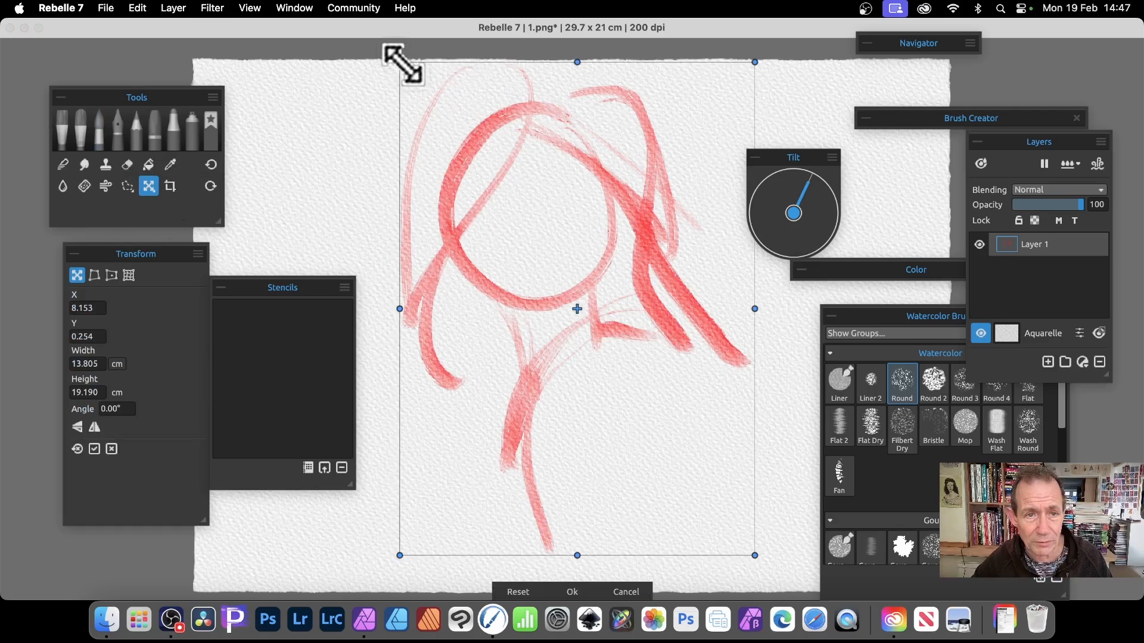
pyautogui.moveTo(401, 56)
pyautogui.mouseDown()
pyautogui.moveTo(554, 192)
pyautogui.moveTo(529, 163)
pyautogui.mouseUp()
pyautogui.moveTo(607, 230); pyautogui.dragTo(516, 161)
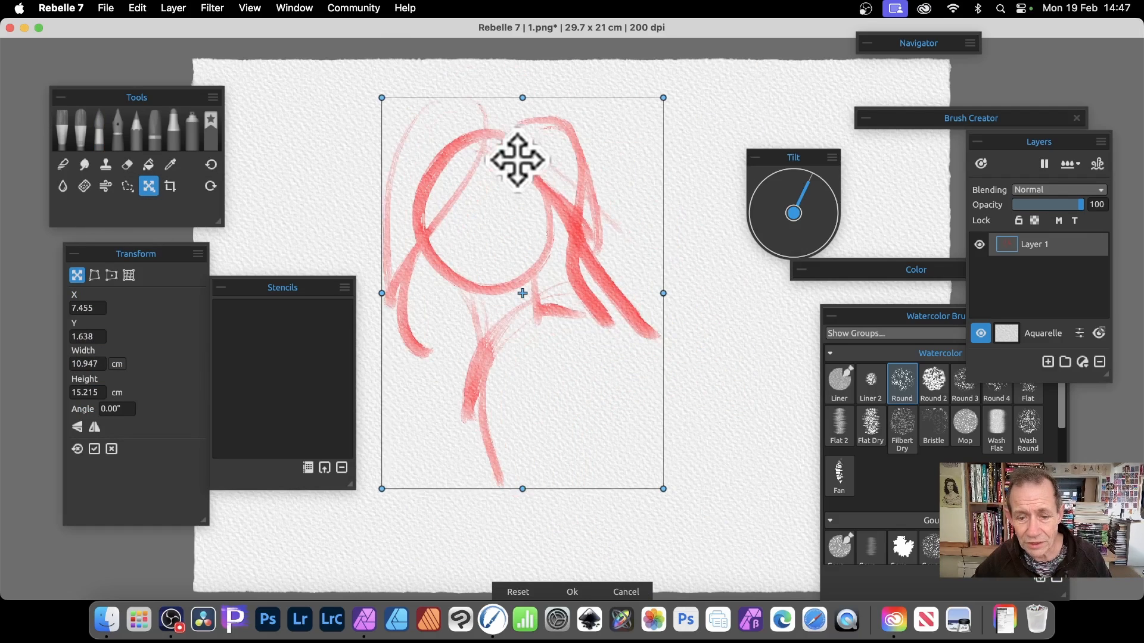
pyautogui.click(573, 592)
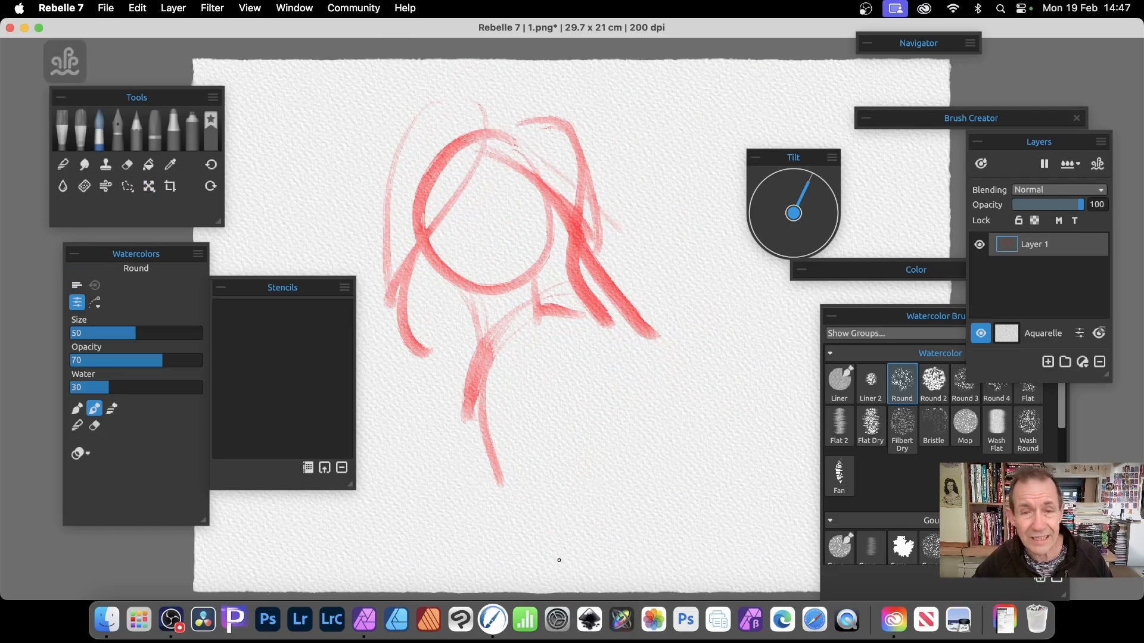
# - Copy the figure sketch and paste it into the empty Affinity Photo 2 document
pyautogui.click(138, 8)
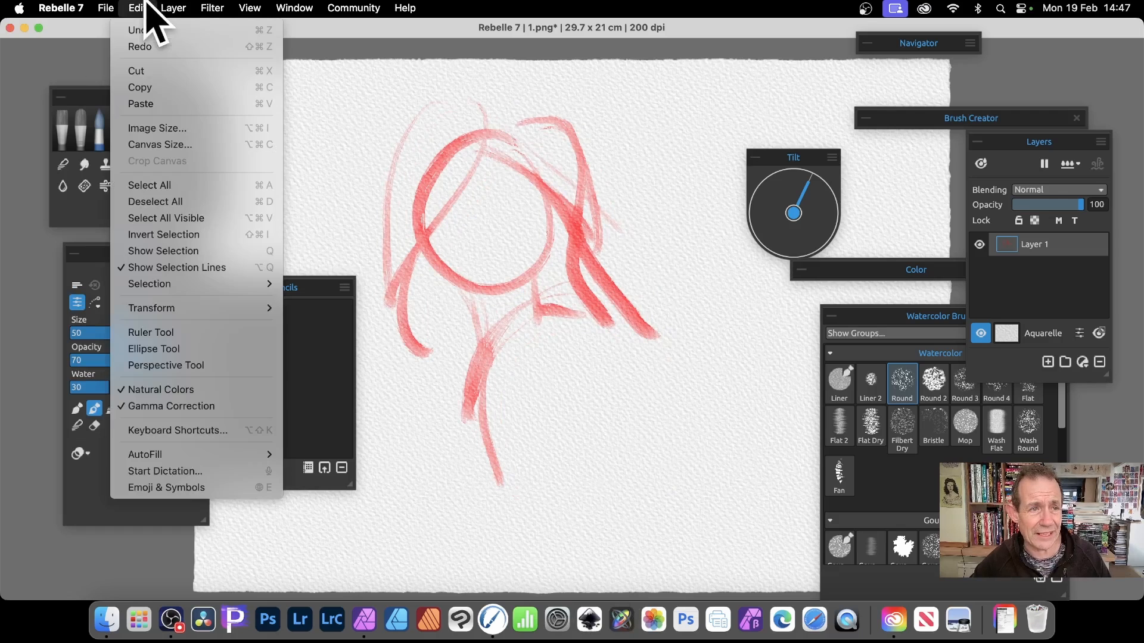
pyautogui.click(137, 89)
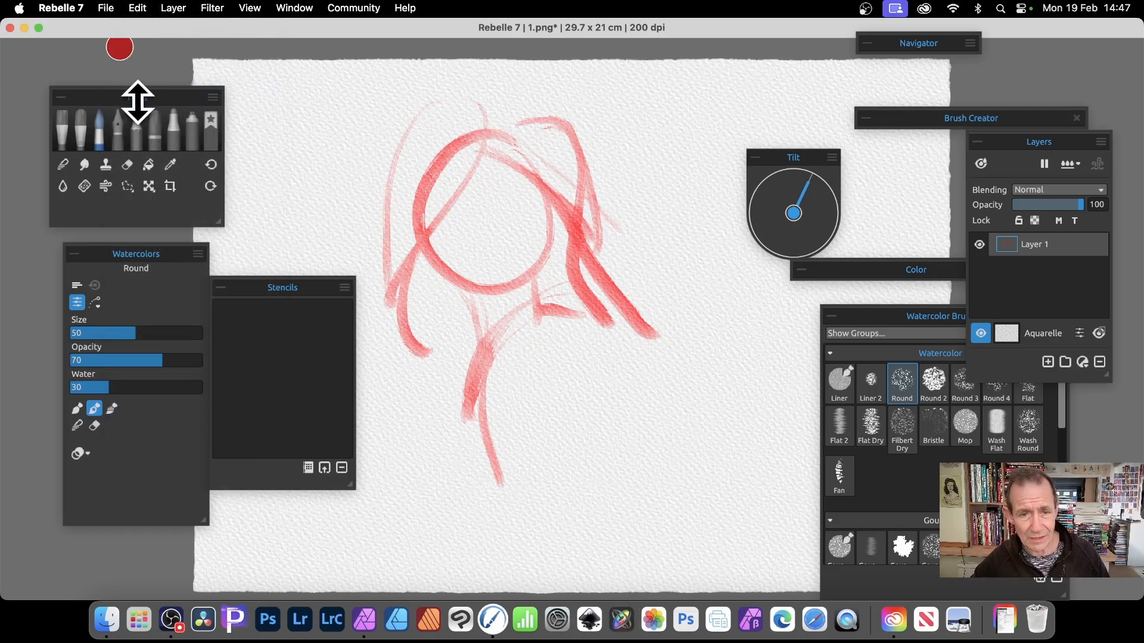
pyautogui.press('super+Tab')
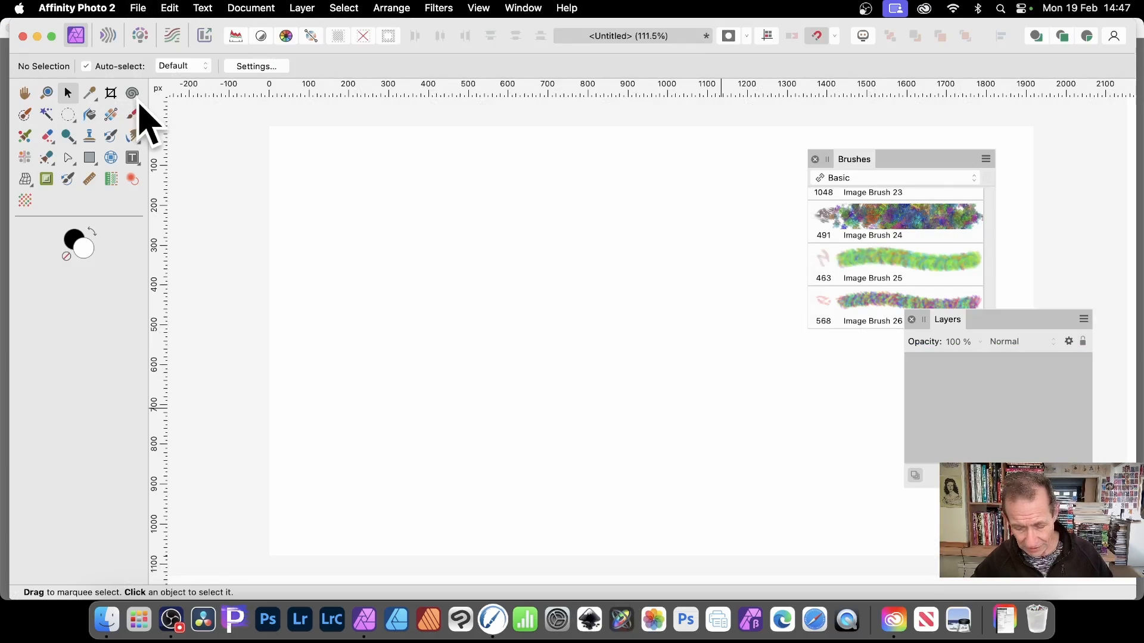
pyautogui.click(172, 8)
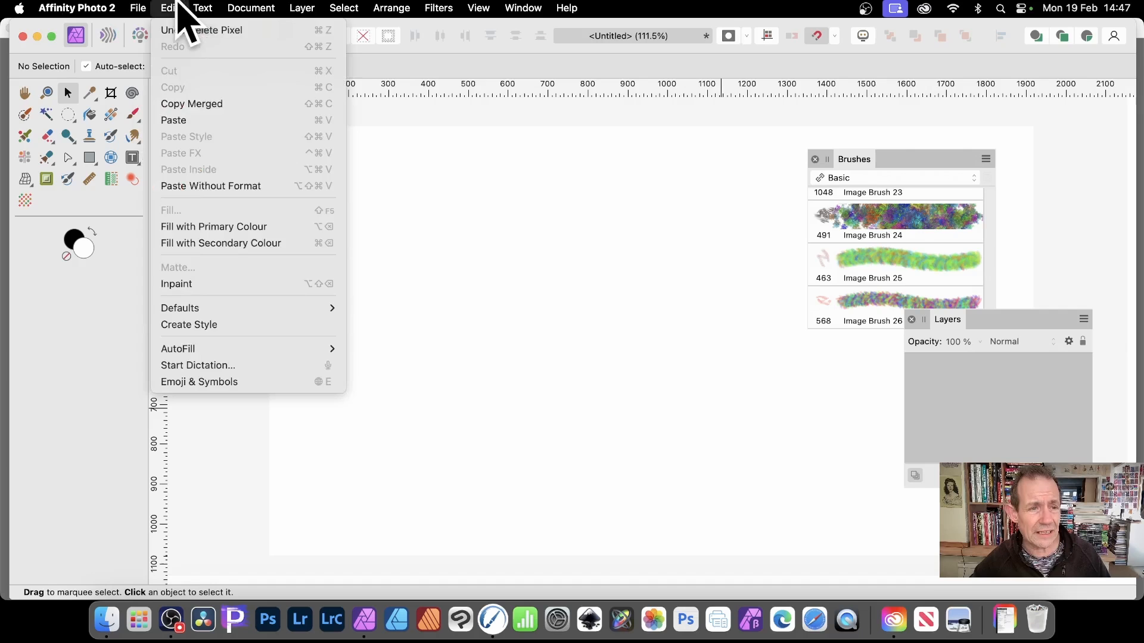
pyautogui.click(198, 120)
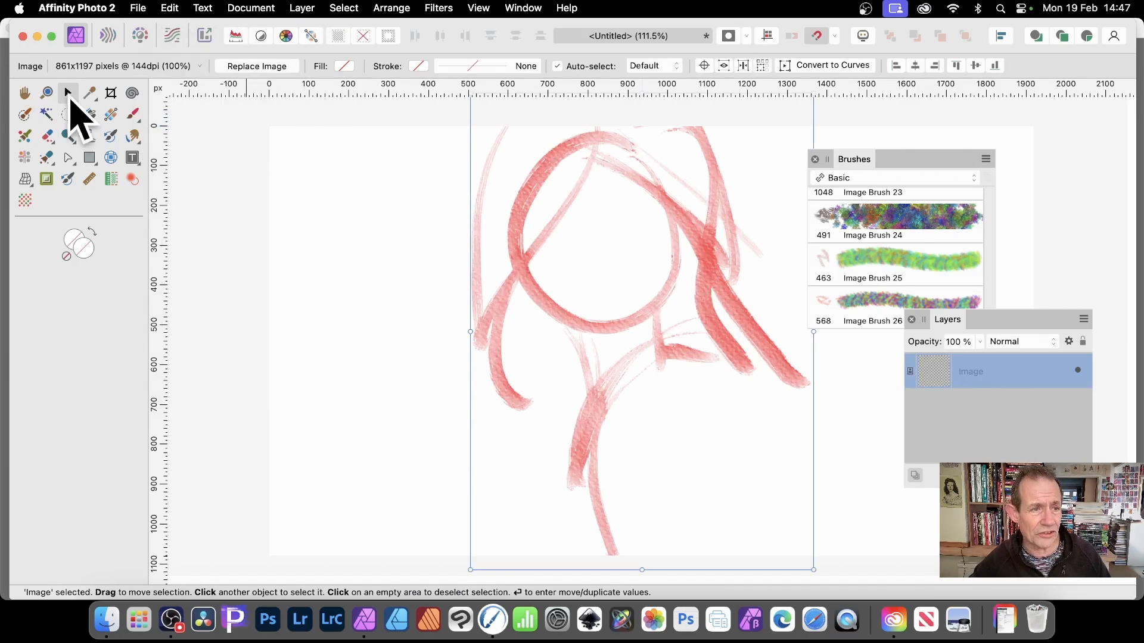
# - Scale the pasted sketch down to about 86% and move it so it fits within the canvas height
pyautogui.moveTo(556, 179); pyautogui.dragTo(536, 246)
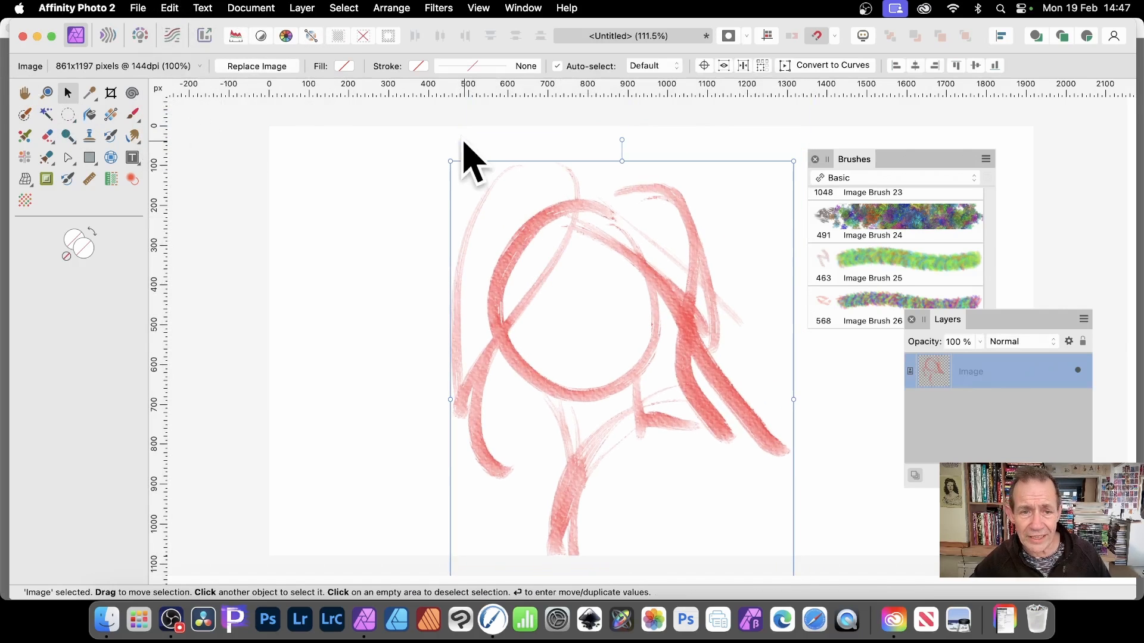
pyautogui.moveTo(451, 161); pyautogui.dragTo(498, 224)
pyautogui.moveTo(626, 279); pyautogui.dragTo(605, 215)
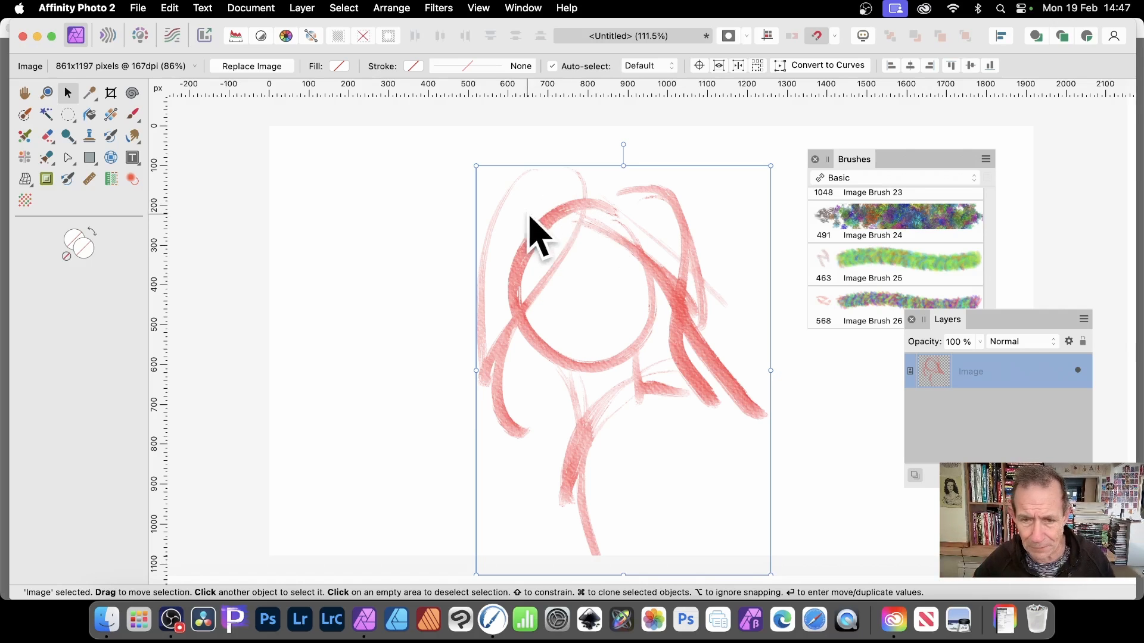
pyautogui.moveTo(594, 221); pyautogui.dragTo(547, 181)
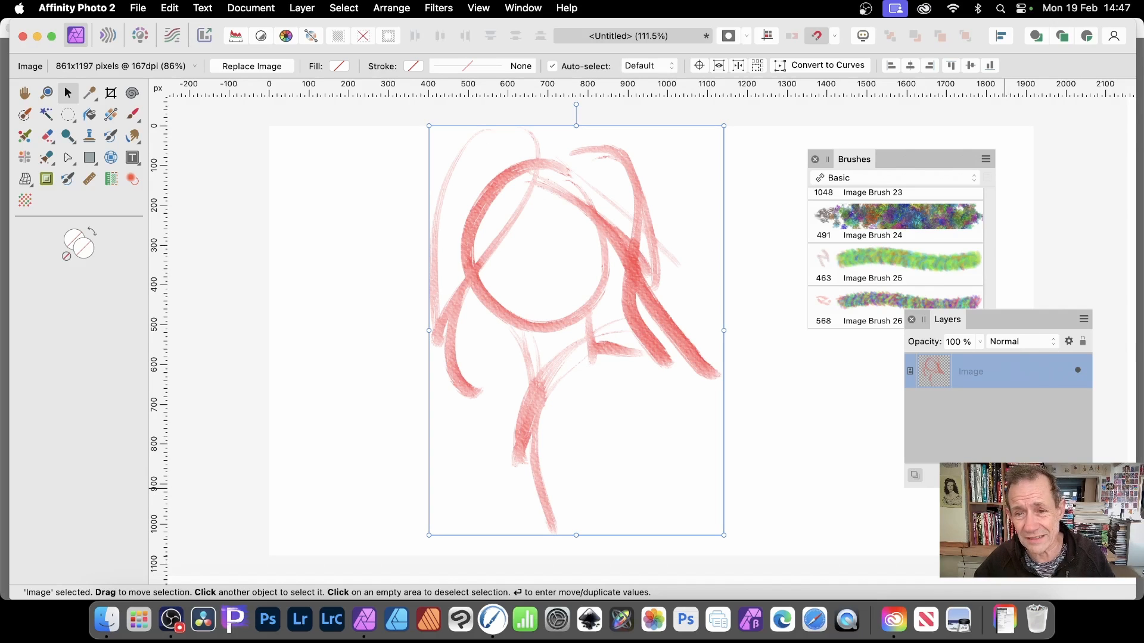
# - Try a 3D layer effect with a radius of about 21.1 px on the sketch, with Outer Shadow also enabled
pyautogui.click(1006, 475)
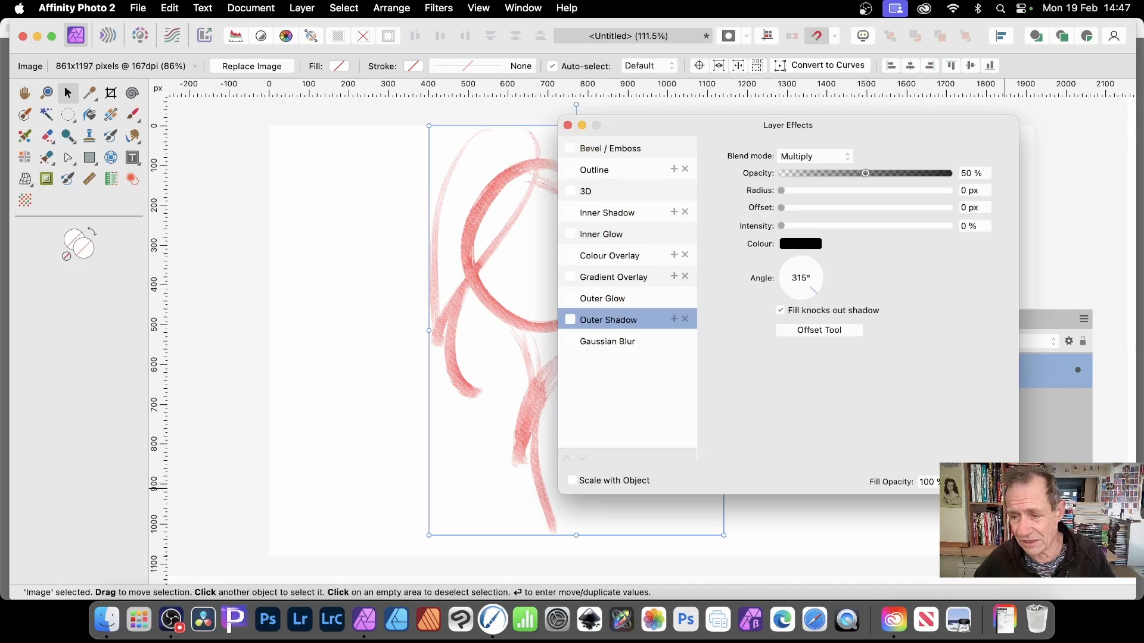
pyautogui.click(570, 320)
pyautogui.click(570, 191)
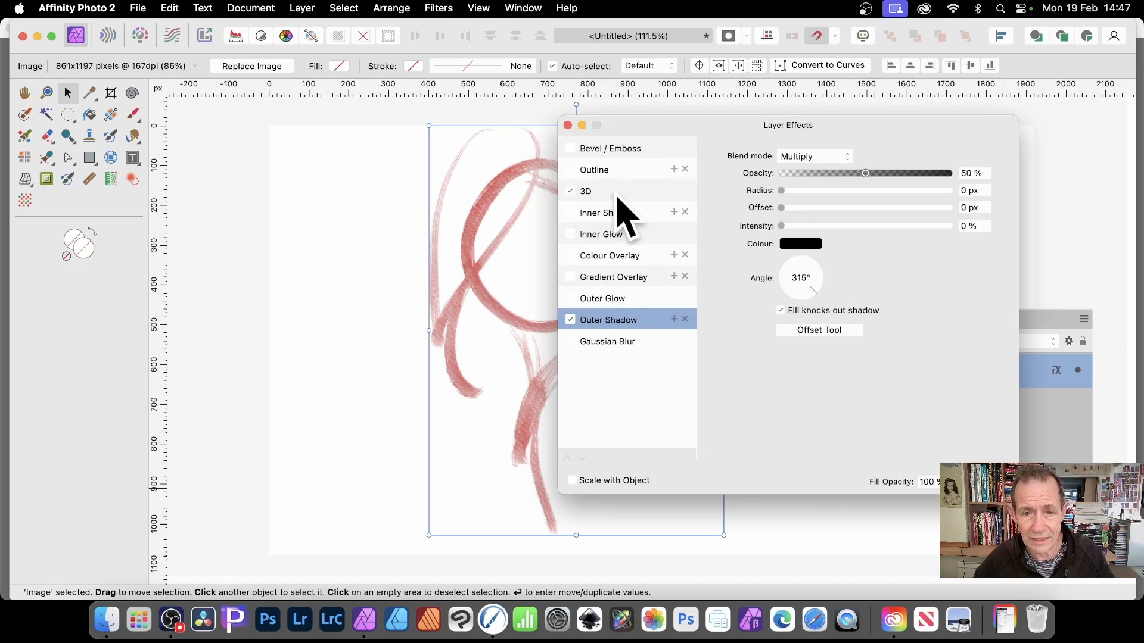
pyautogui.click(617, 197)
pyautogui.moveTo(850, 156); pyautogui.dragTo(875, 161)
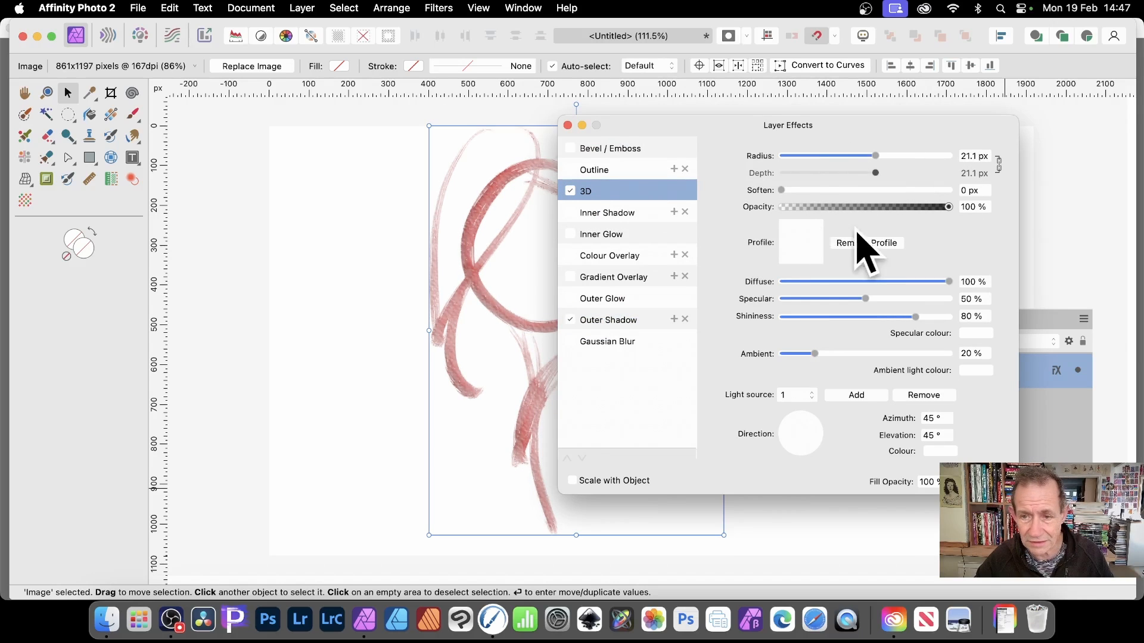
# - Try an Outer Shadow with a 9.9 px radius, 20.1 px offset and 84% intensity, and close the layer effects
pyautogui.click(596, 322)
pyautogui.moveTo(812, 191)
pyautogui.mouseDown()
pyautogui.moveTo(853, 190)
pyautogui.moveTo(894, 227)
pyautogui.moveTo(937, 227)
pyautogui.moveTo(923, 228)
pyautogui.mouseUp()
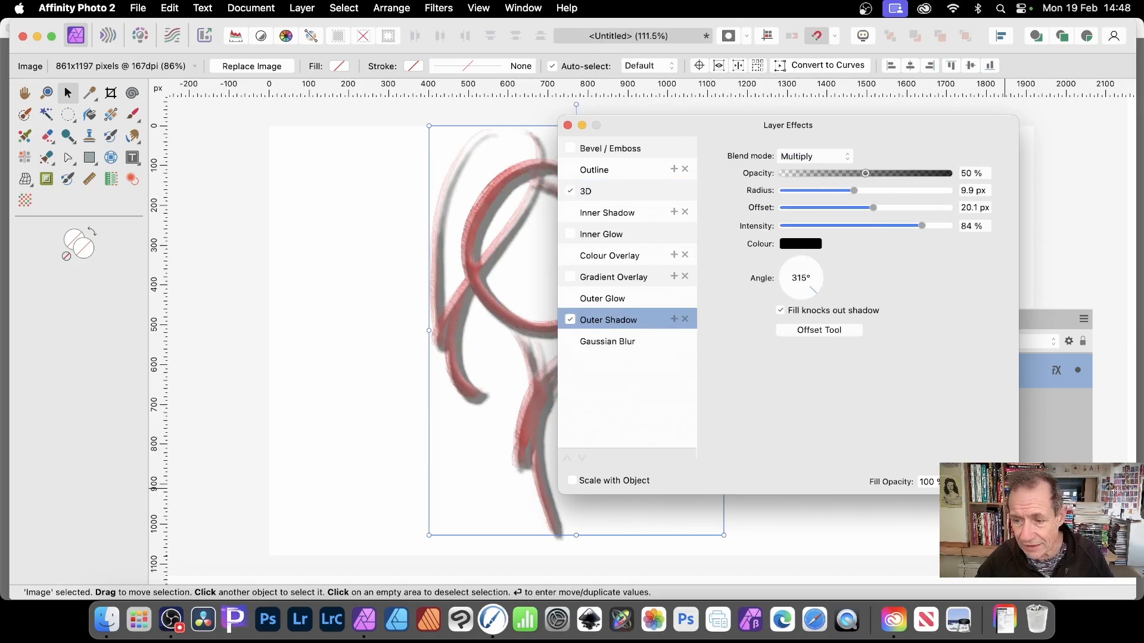
pyautogui.click(1003, 485)
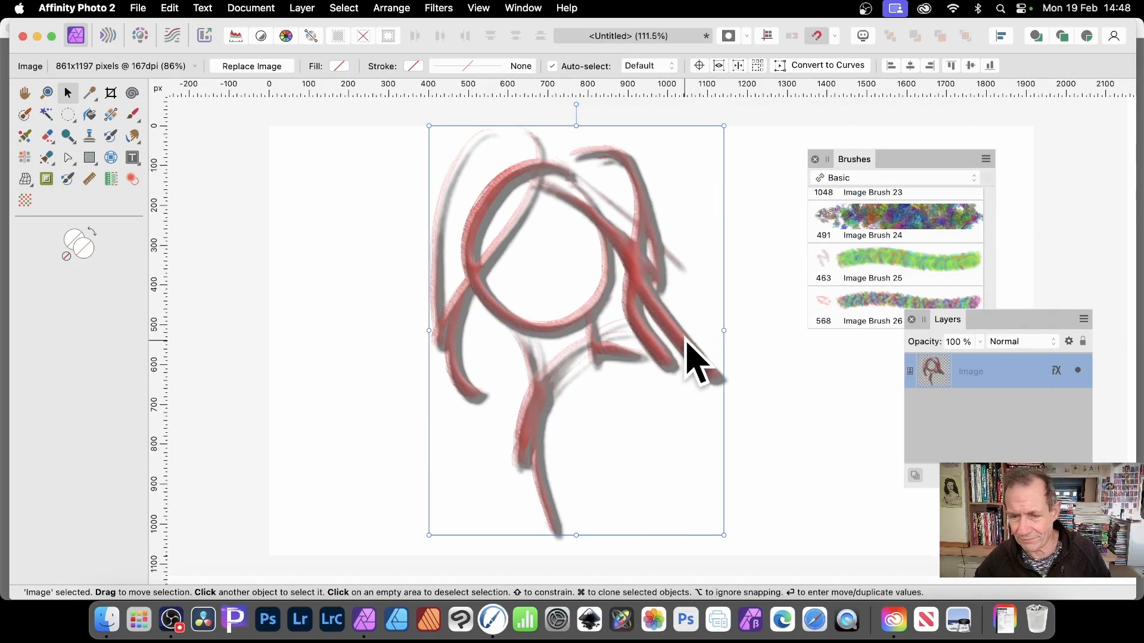
# - Undo the 3D and Outer Shadow effects and the last move of the sketch
pyautogui.press('super+z')
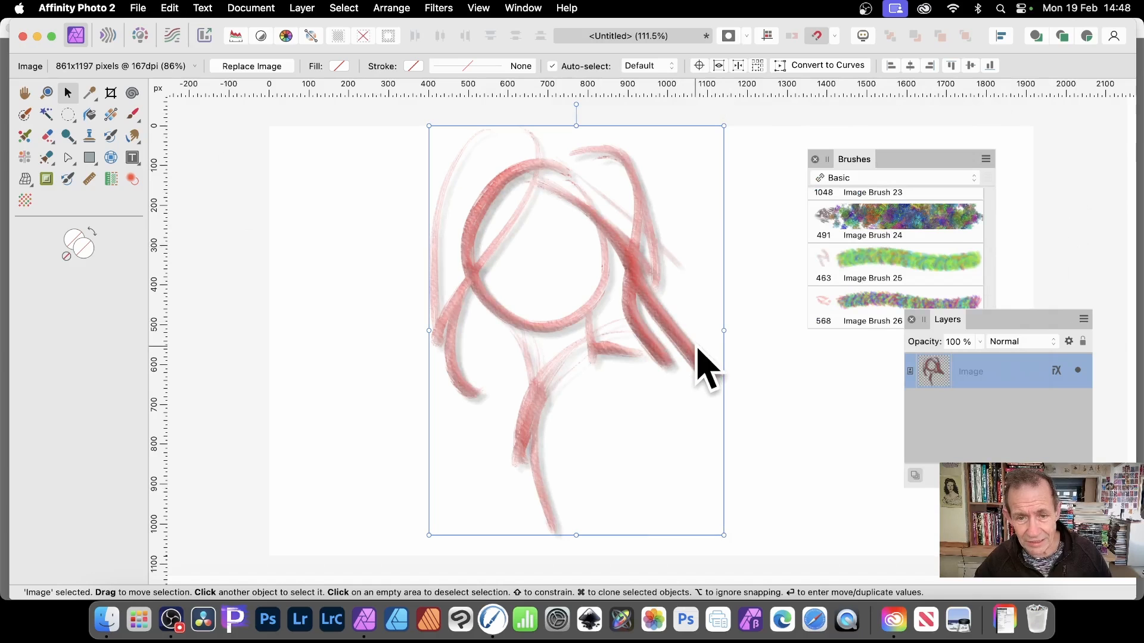
pyautogui.press('super+z')
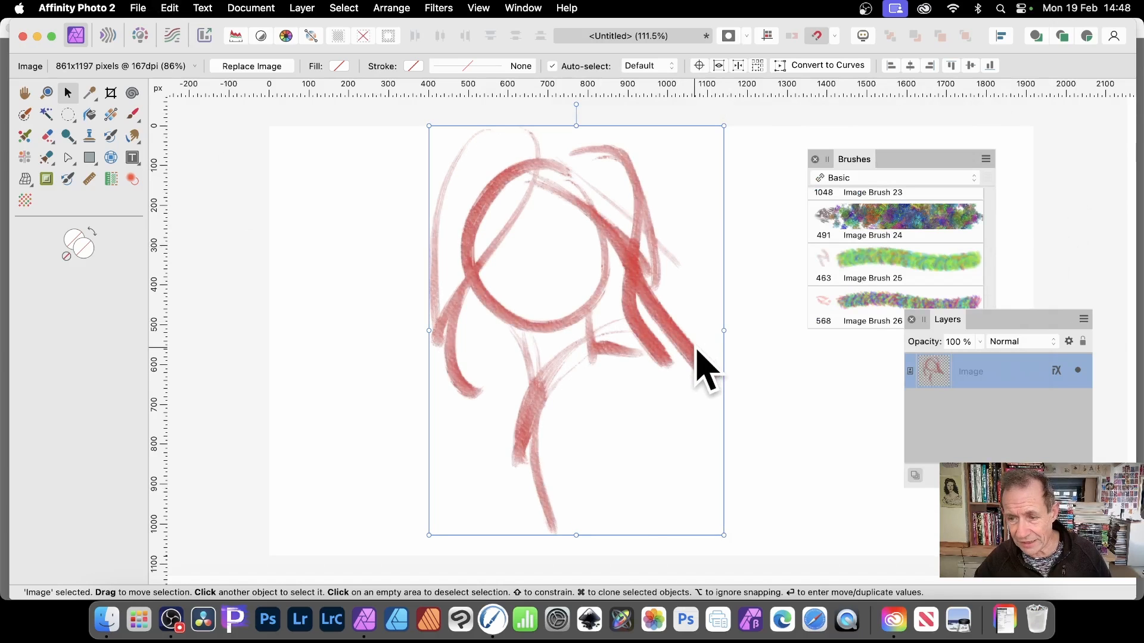
pyautogui.press('super+z')
pyautogui.press('super+z')
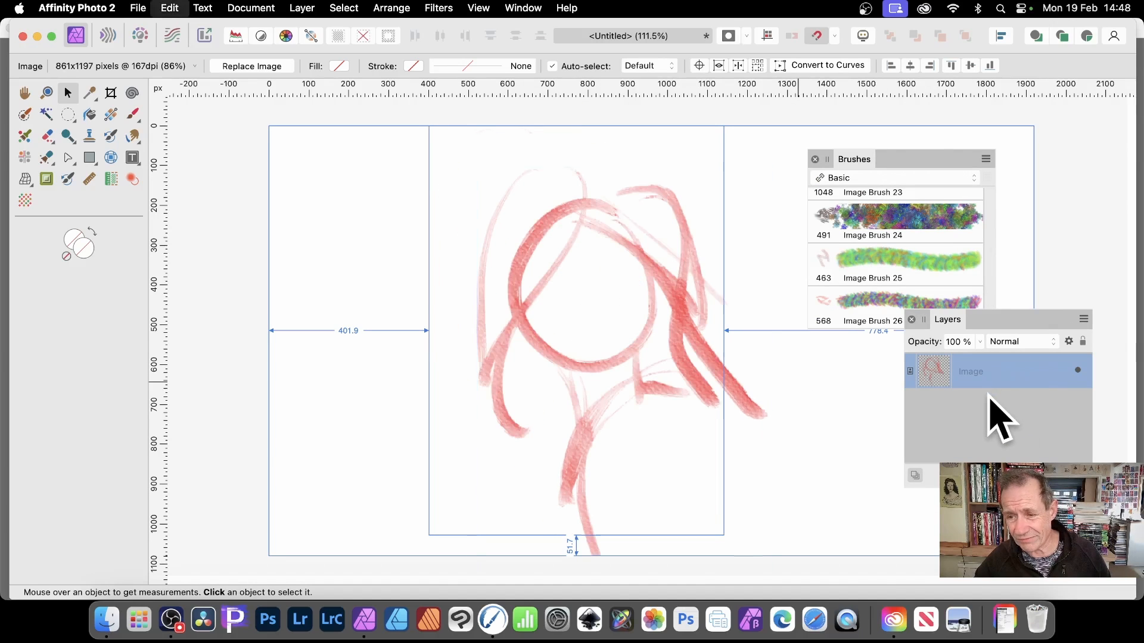
# - Move the sketch up and to the left on the canvas and rasterise it to a pixel layer
pyautogui.moveTo(673, 331); pyautogui.dragTo(634, 307)
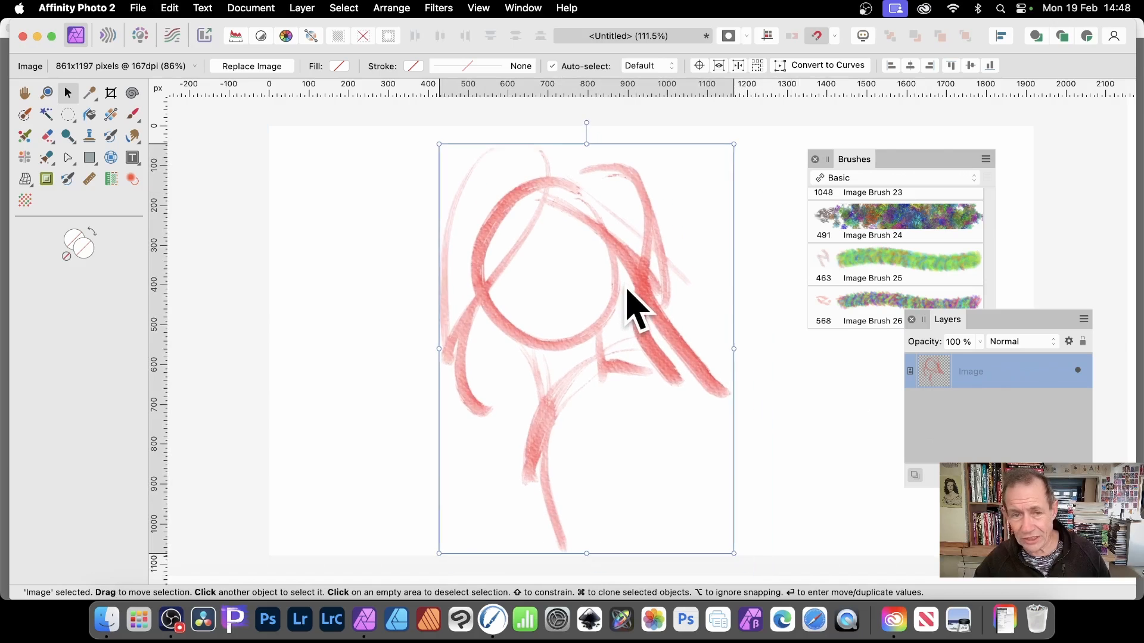
pyautogui.click(302, 8)
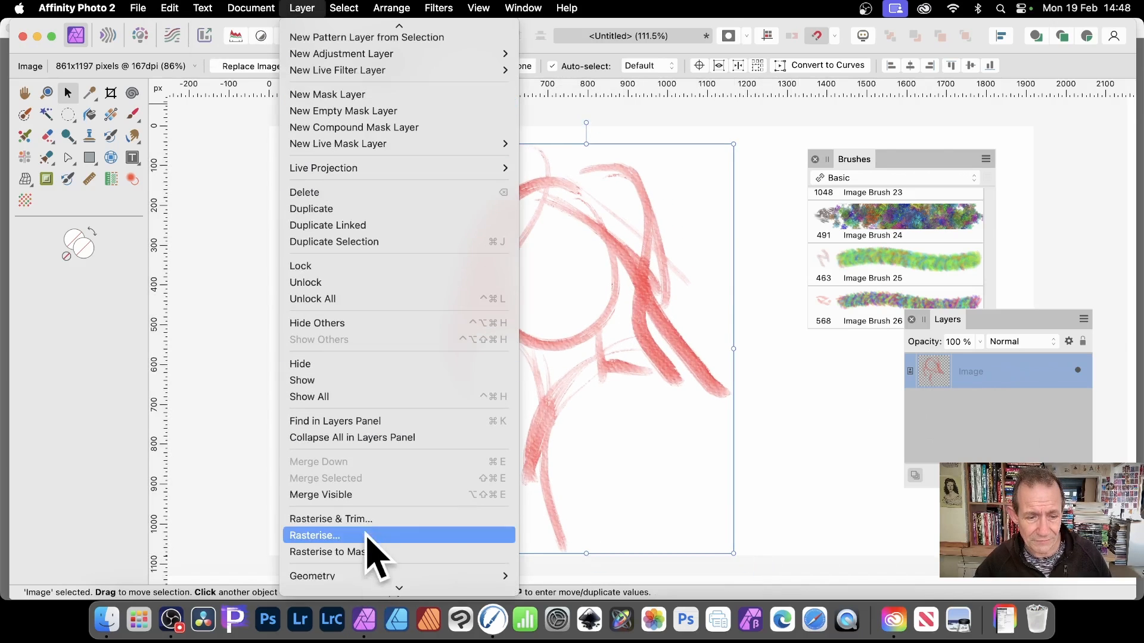
pyautogui.click(365, 534)
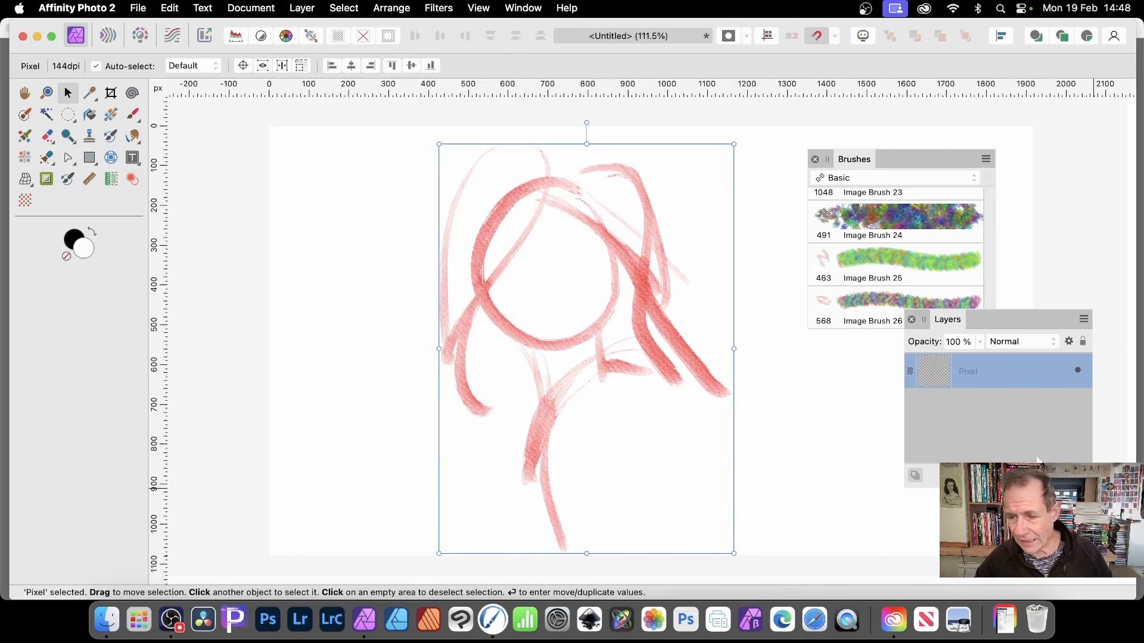
# - Apply a 3D layer effect with a 12.4 px radius and an Outer Shadow with 29.4 px radius, 31.7 px offset and 79% intensity
pyautogui.click(999, 475)
pyautogui.click(584, 190)
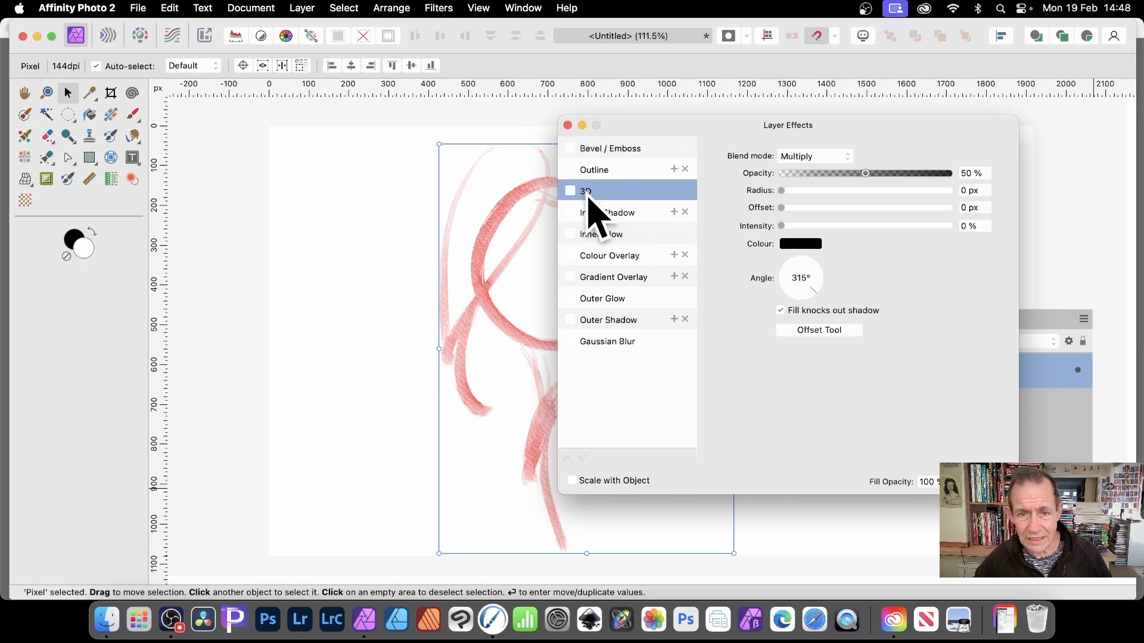
pyautogui.click(573, 190)
pyautogui.moveTo(835, 156); pyautogui.dragTo(858, 168)
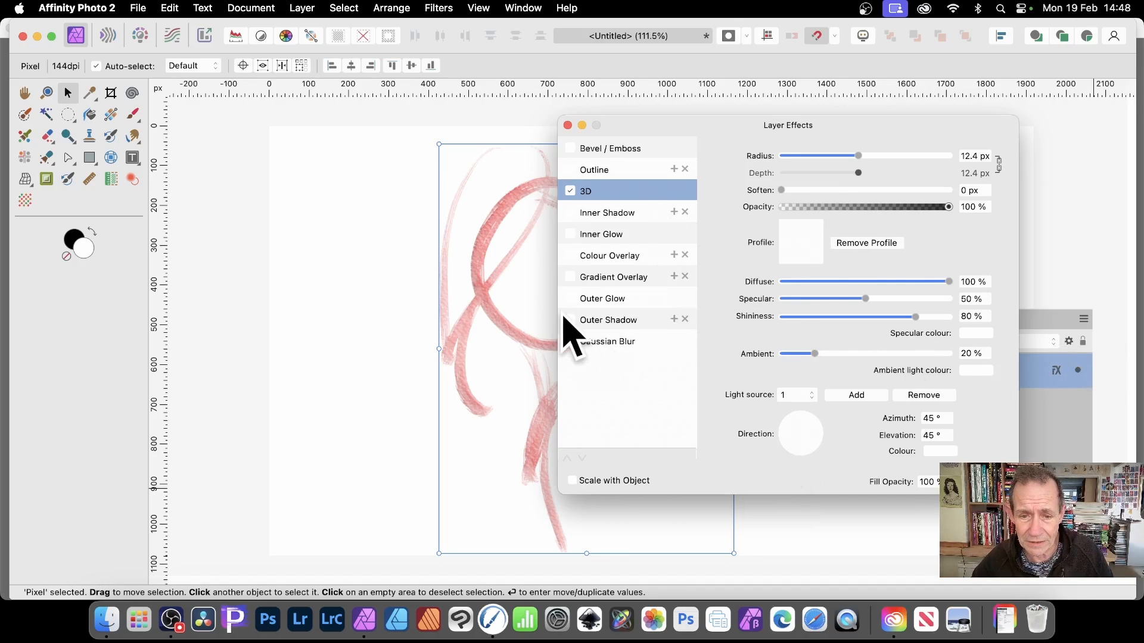
pyautogui.click(625, 320)
pyautogui.moveTo(812, 190)
pyautogui.mouseDown()
pyautogui.moveTo(891, 190)
pyautogui.moveTo(895, 208)
pyautogui.moveTo(929, 226)
pyautogui.moveTo(914, 226)
pyautogui.mouseUp()
# - Give the 3D effect an S-curve profile, a light at 123.4° azimuth and 48.1° elevation, and a 6.5 px radius, and close the layer effects
pyautogui.click(620, 192)
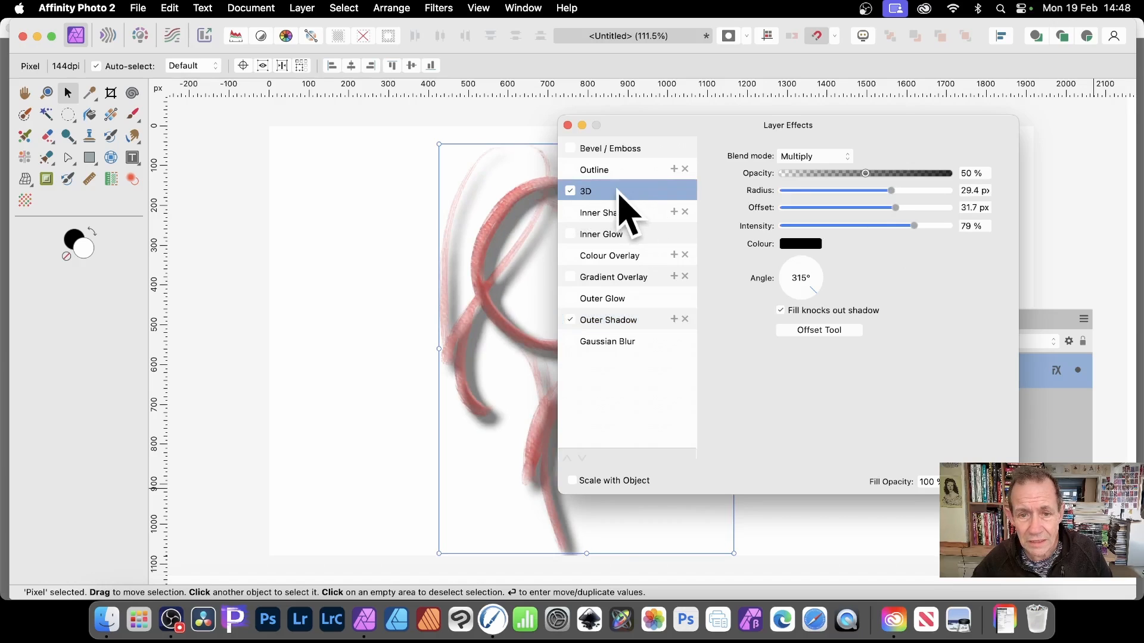
pyautogui.click(799, 247)
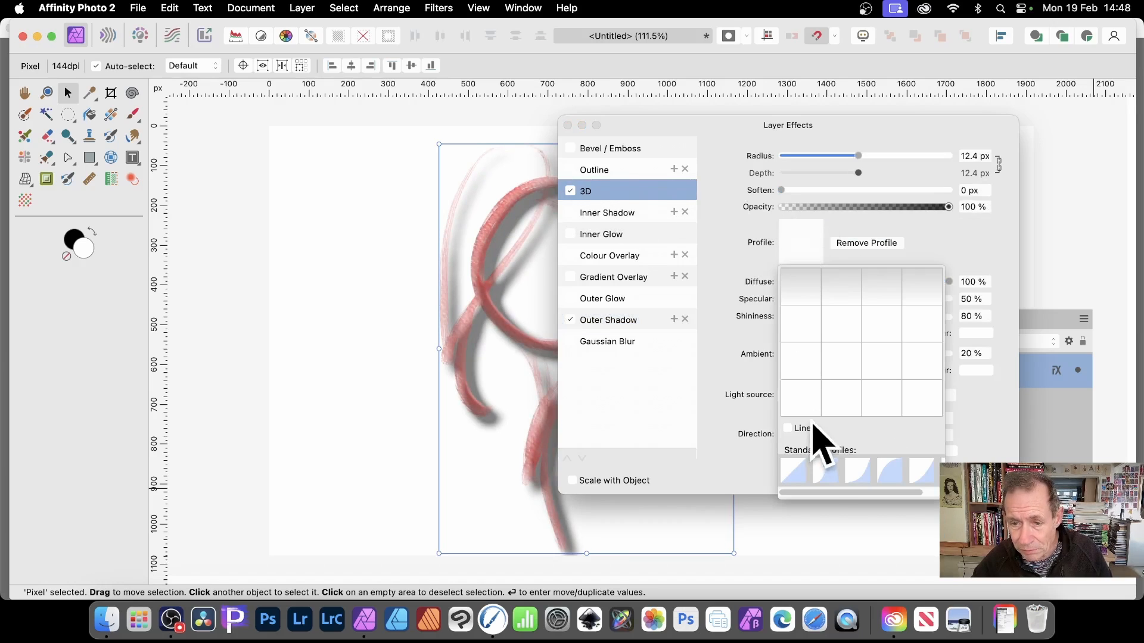
pyautogui.click(828, 471)
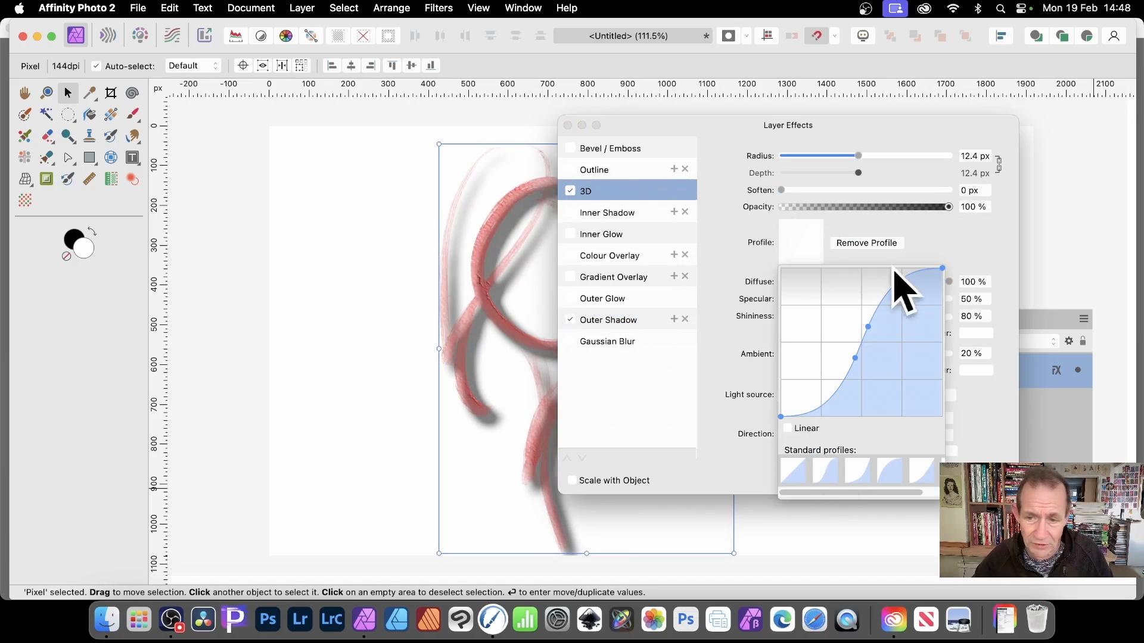
pyautogui.click(965, 299)
pyautogui.moveTo(788, 442)
pyautogui.mouseDown()
pyautogui.moveTo(802, 424)
pyautogui.moveTo(824, 444)
pyautogui.moveTo(796, 423)
pyautogui.mouseUp()
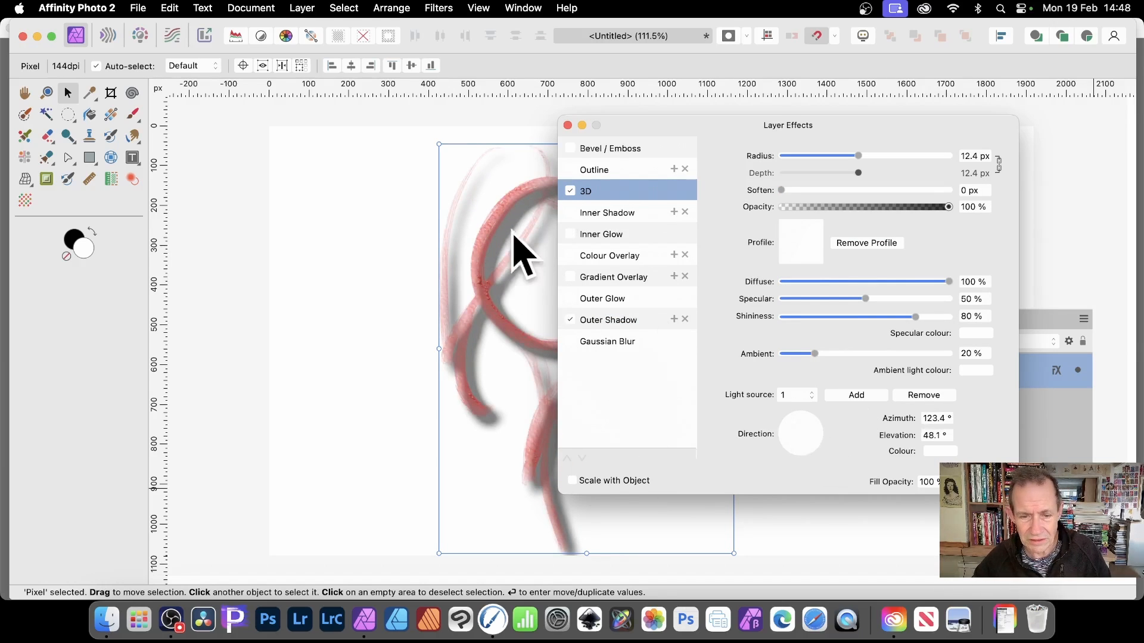
pyautogui.moveTo(857, 156)
pyautogui.mouseDown()
pyautogui.moveTo(832, 158)
pyautogui.moveTo(967, 158)
pyautogui.moveTo(840, 160)
pyautogui.mouseUp()
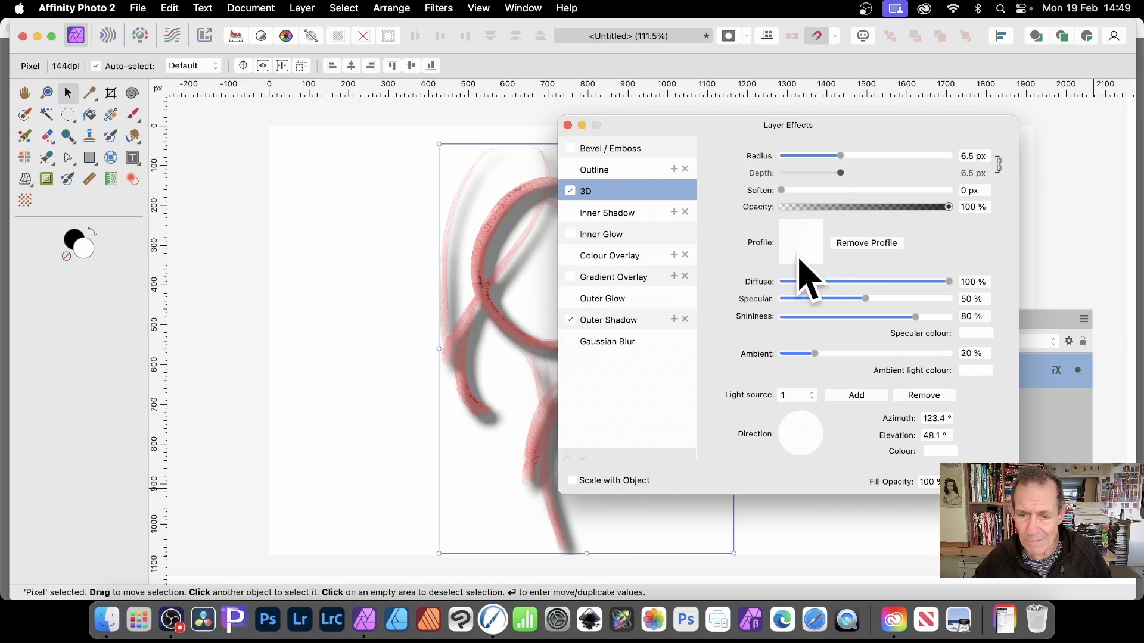
pyautogui.click(986, 482)
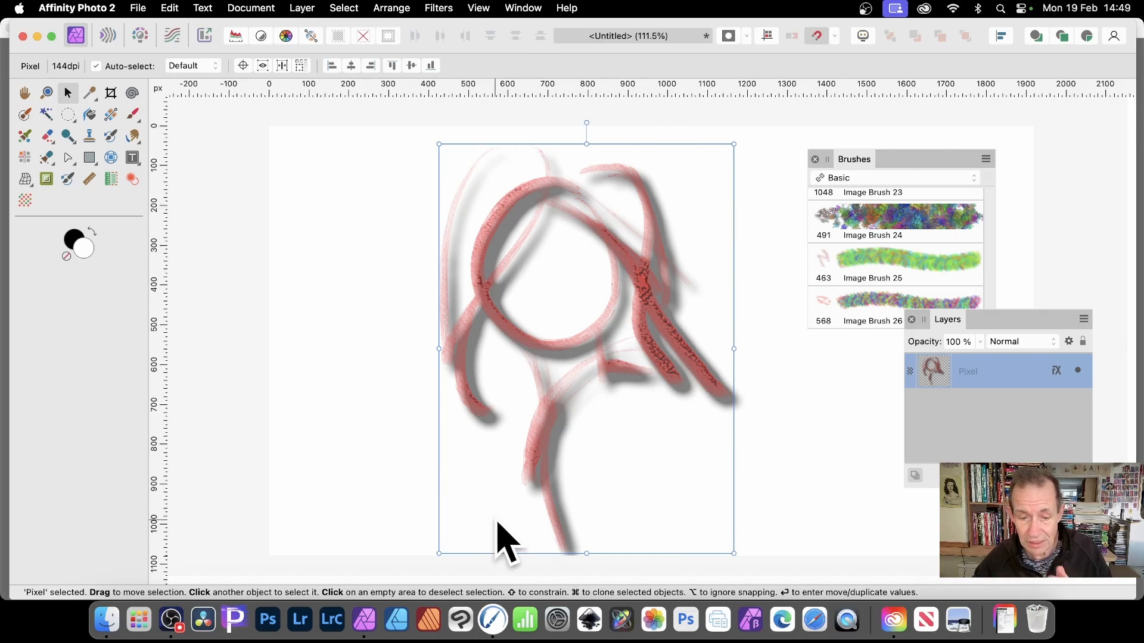
# - Scale the sketch down slightly to 154 dpi and create a new image brush from it
pyautogui.moveTo(731, 552); pyautogui.dragTo(714, 527)
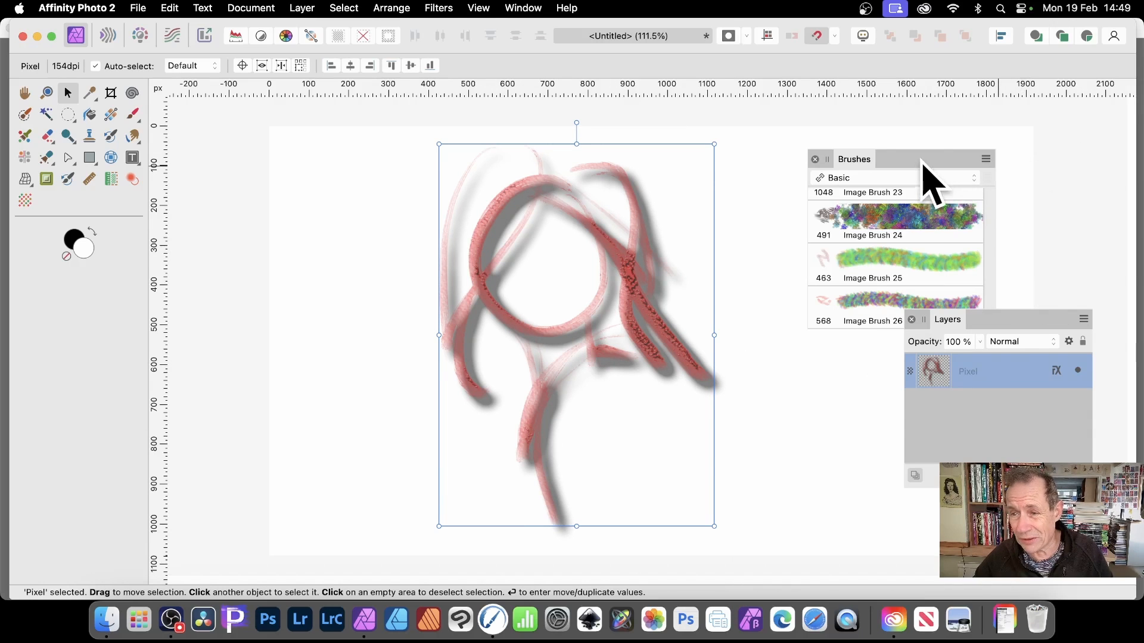
pyautogui.click(986, 159)
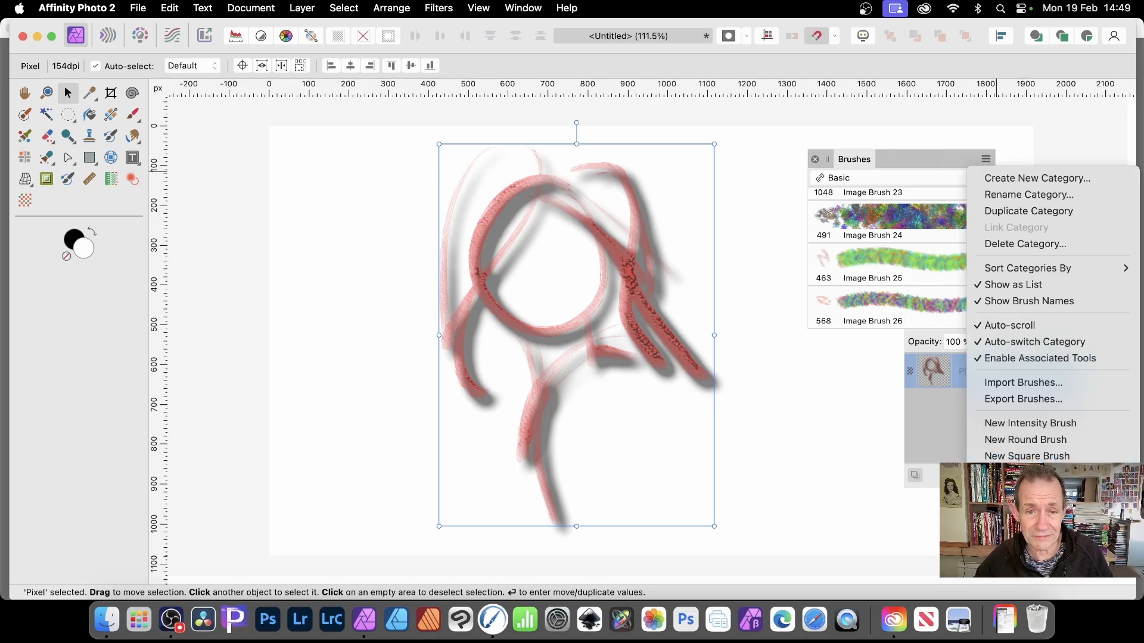
pyautogui.click(1031, 489)
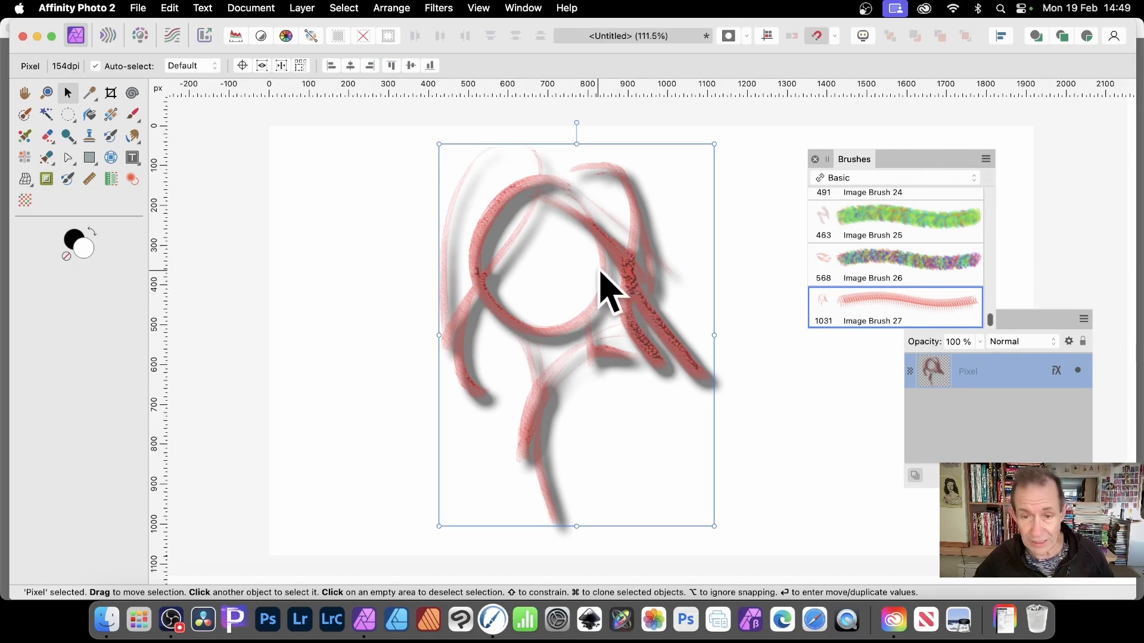
# - Make four copies of the sketch, scaling and moving them into an overlapping cluster with the smallest copies at 292 dpi
pyautogui.keyDown('super'); pyautogui.moveTo(640, 295); pyautogui.dragTo(610, 317); pyautogui.keyUp('super')
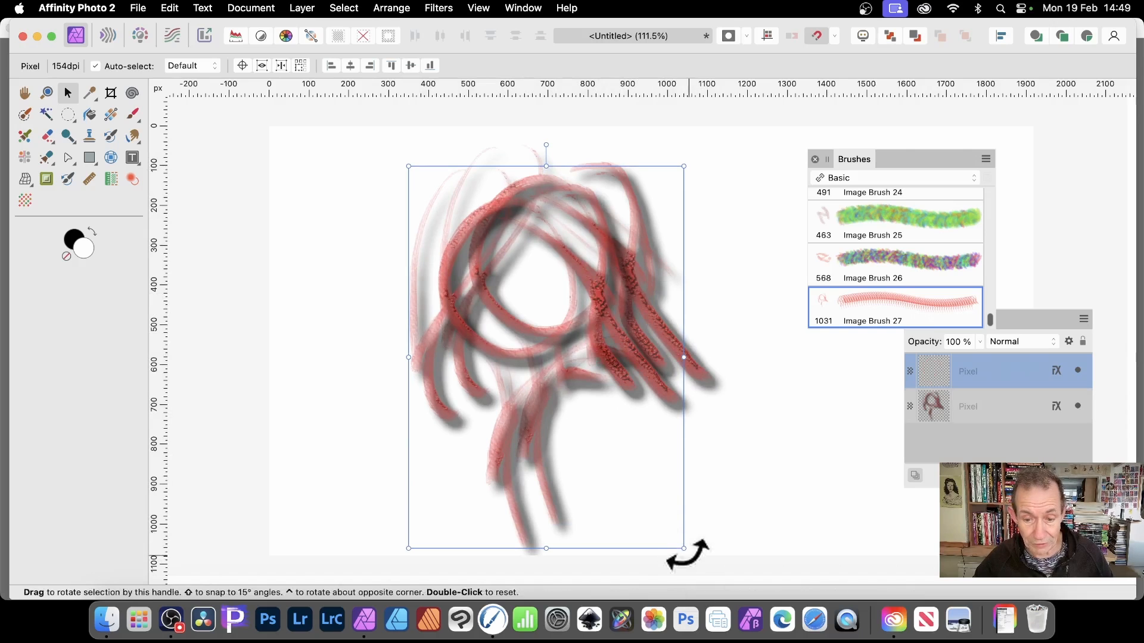
pyautogui.moveTo(677, 548); pyautogui.dragTo(600, 405)
pyautogui.moveTo(542, 255)
pyautogui.mouseDown()
pyautogui.moveTo(585, 293)
pyautogui.moveTo(598, 288)
pyautogui.moveTo(566, 337)
pyautogui.moveTo(613, 372)
pyautogui.mouseUp()
pyautogui.moveTo(661, 531); pyautogui.dragTo(616, 467)
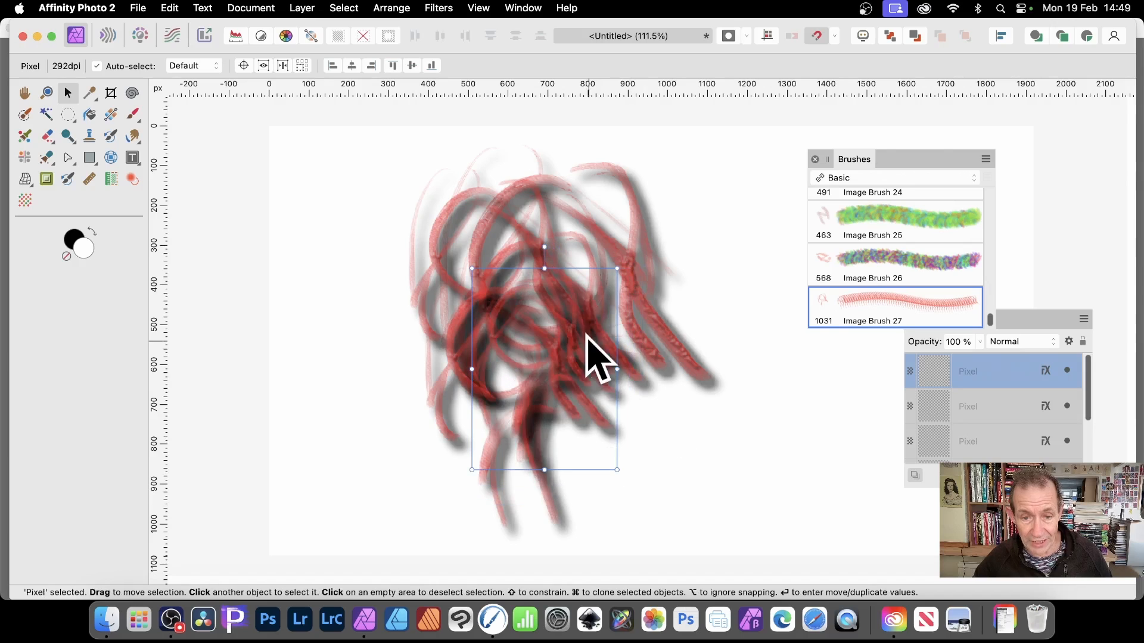
pyautogui.moveTo(589, 336); pyautogui.dragTo(614, 355)
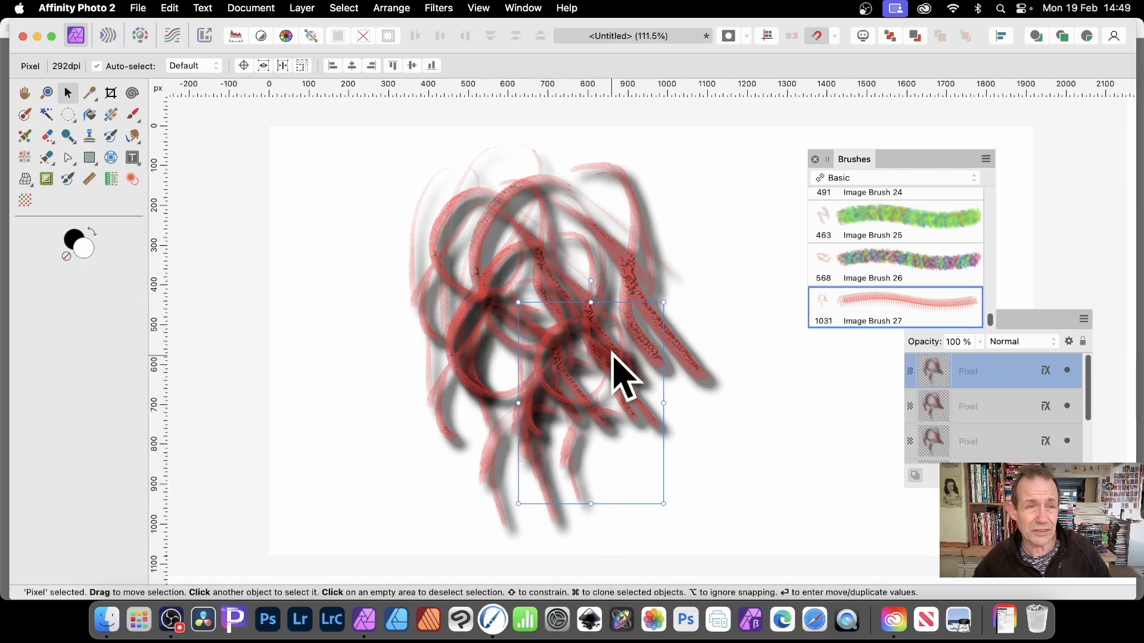
# - Add an HSL adjustment that shifts the hue to purple and nest it inside the topmost sketch copy
pyautogui.click(301, 8)
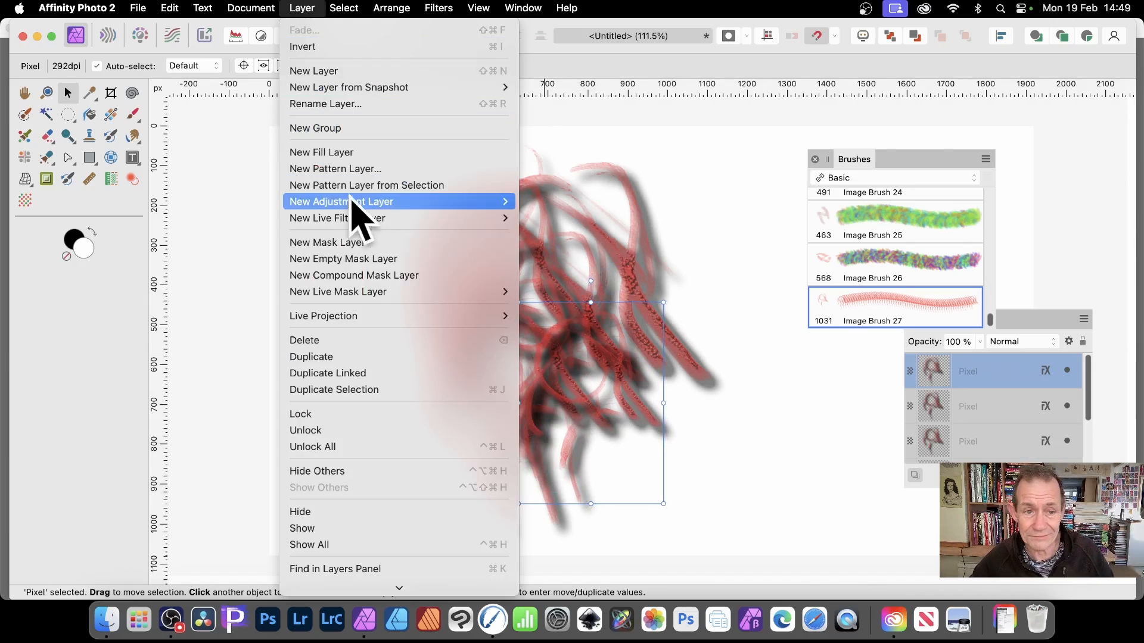
pyautogui.moveTo(360, 205)
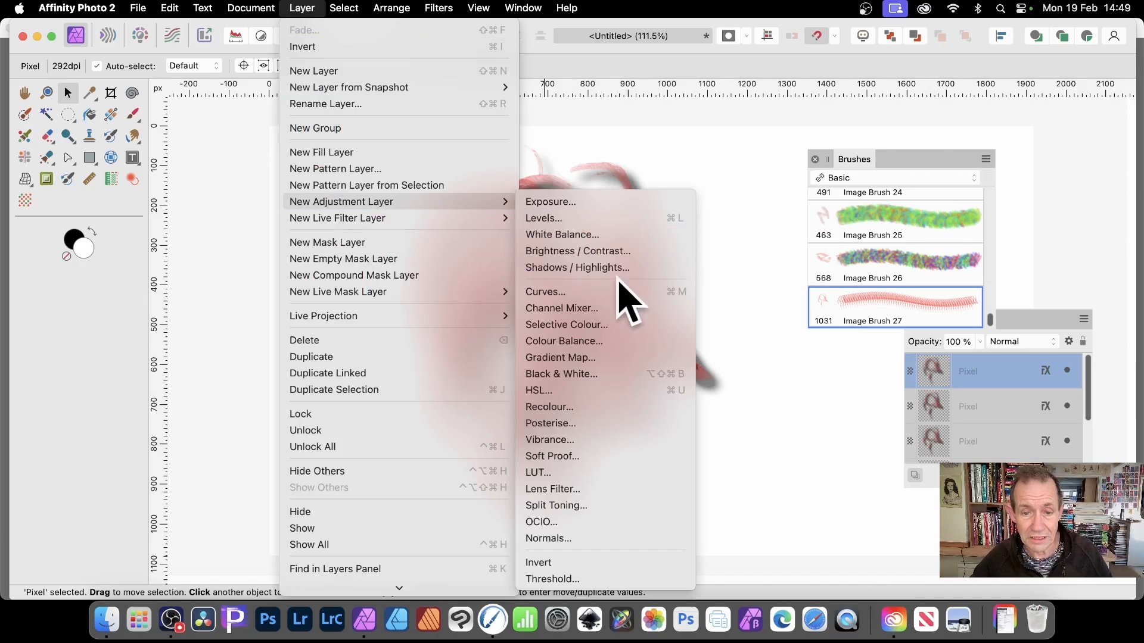
pyautogui.click(570, 391)
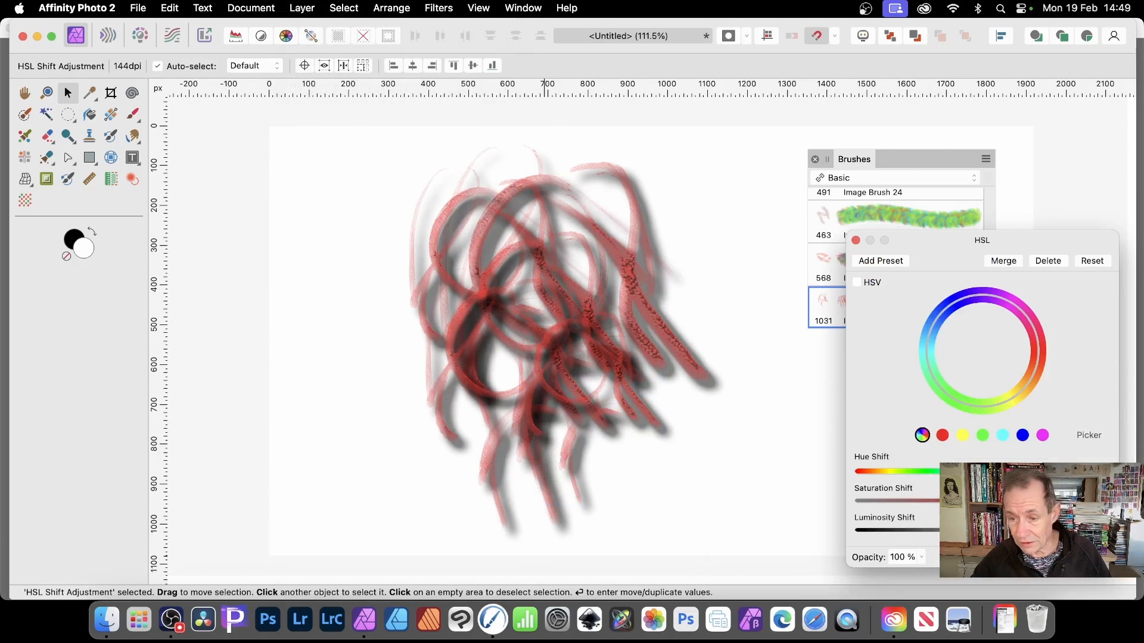
pyautogui.moveTo(959, 471)
pyautogui.mouseDown()
pyautogui.moveTo(1035, 471)
pyautogui.moveTo(951, 471)
pyautogui.moveTo(1002, 471)
pyautogui.mouseUp()
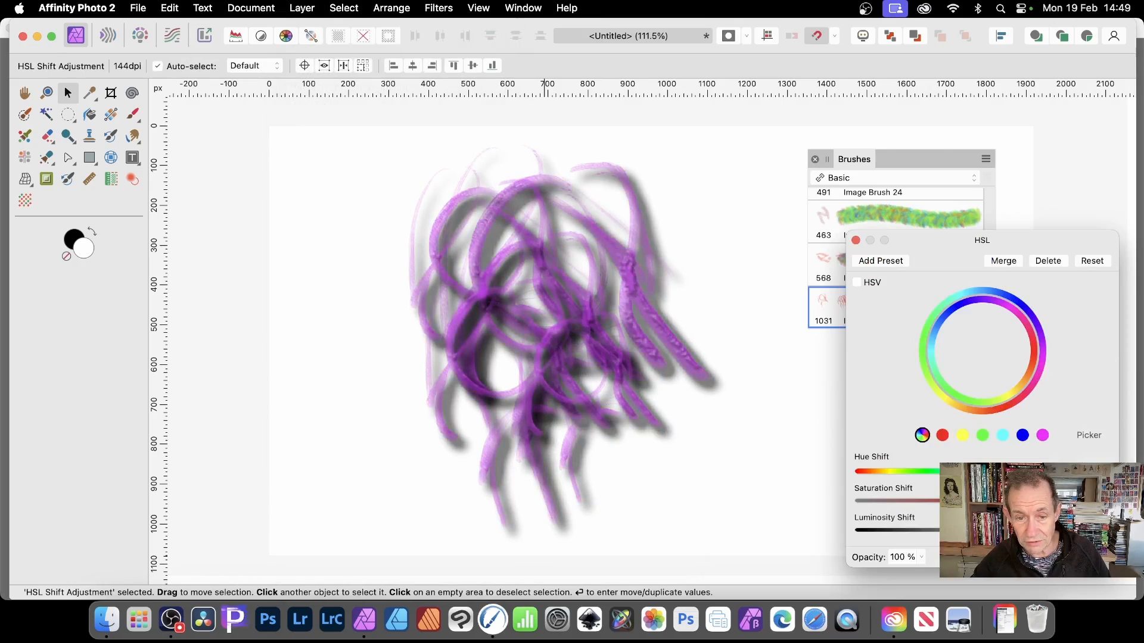
pyautogui.click(856, 240)
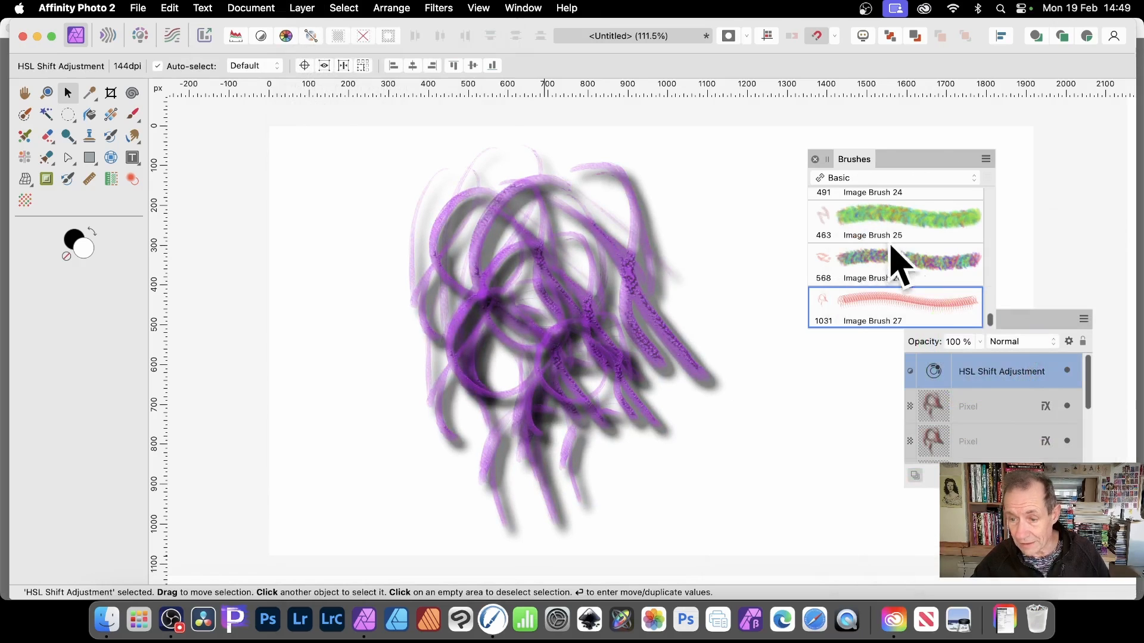
pyautogui.moveTo(981, 383); pyautogui.dragTo(971, 421)
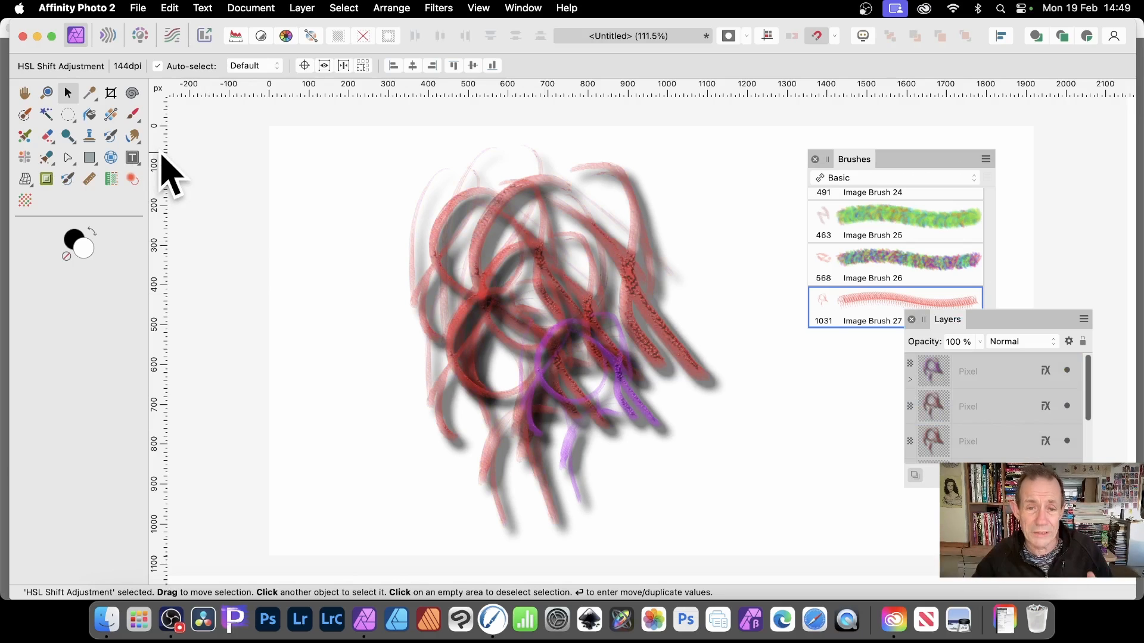
# - Select all five sketch layers and merge them into a new pixel layer
pyautogui.moveTo(331, 113); pyautogui.dragTo(858, 602)
pyautogui.scroll(-2, 1001, 408)
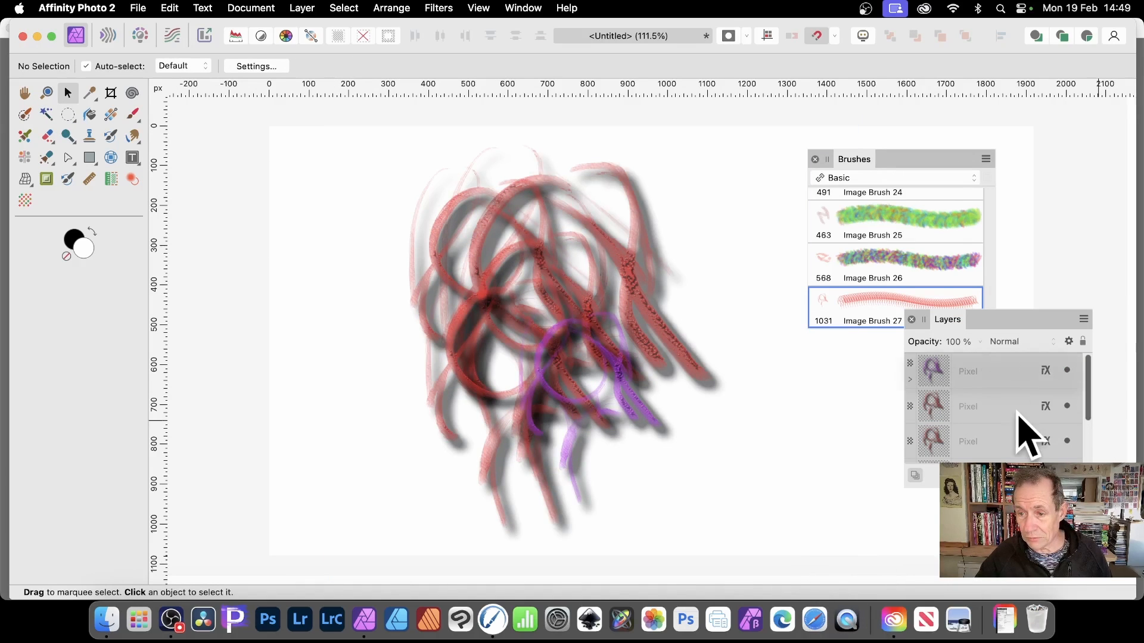
pyautogui.scroll(3, 1019, 411)
pyautogui.click(1007, 381)
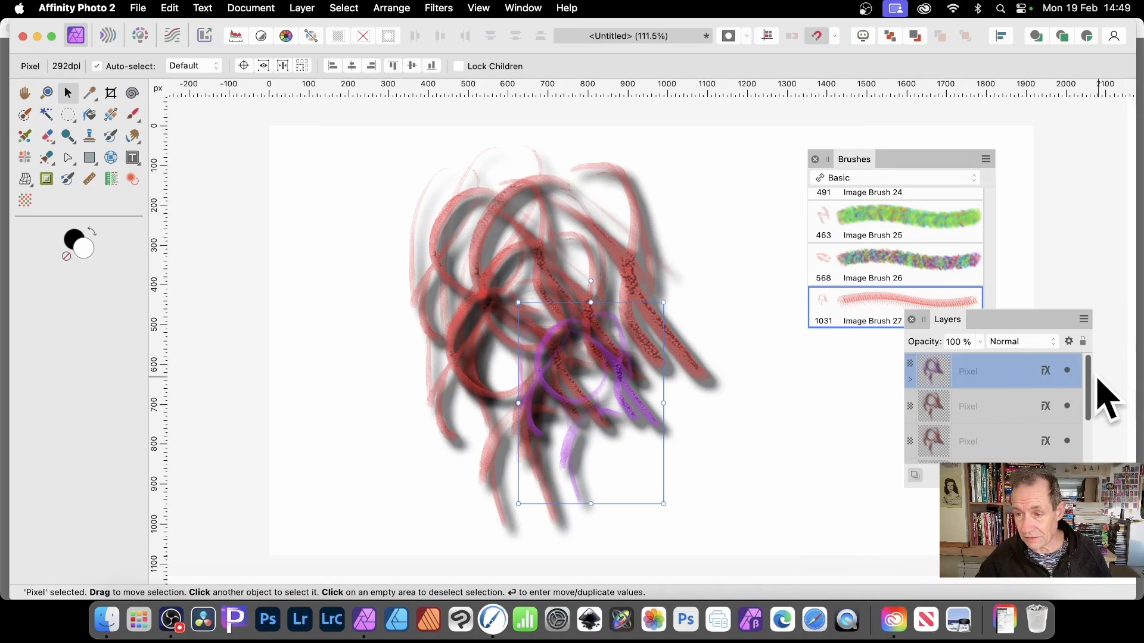
pyautogui.moveTo(1090, 395); pyautogui.dragTo(1030, 460)
pyautogui.keyDown('shift'); pyautogui.click(1011, 449); pyautogui.keyUp('shift')
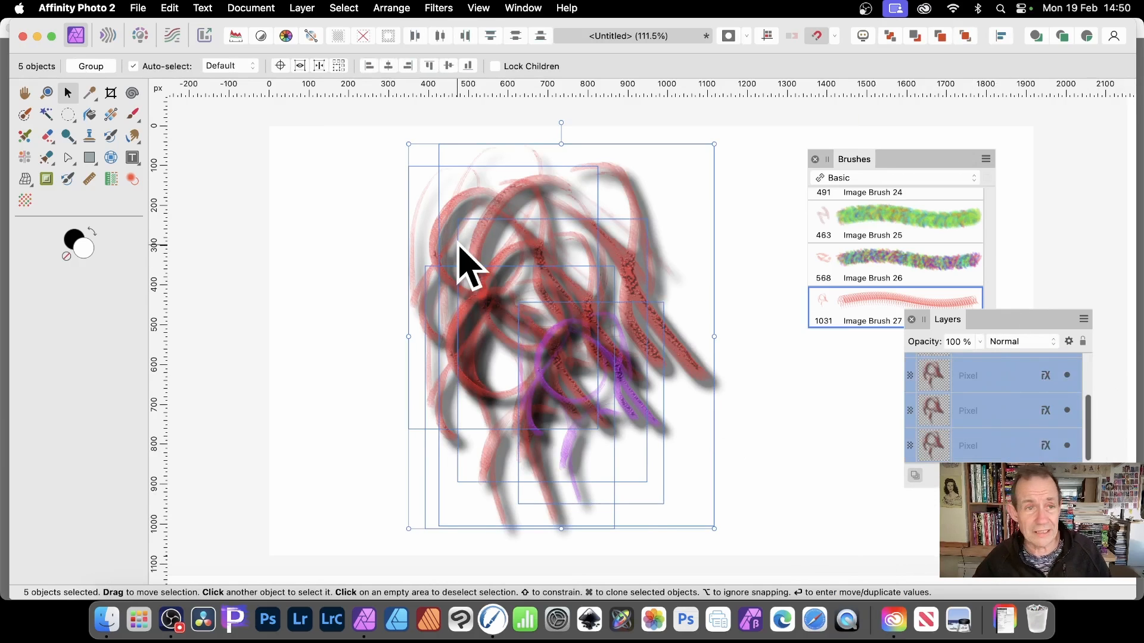
pyautogui.click(302, 8)
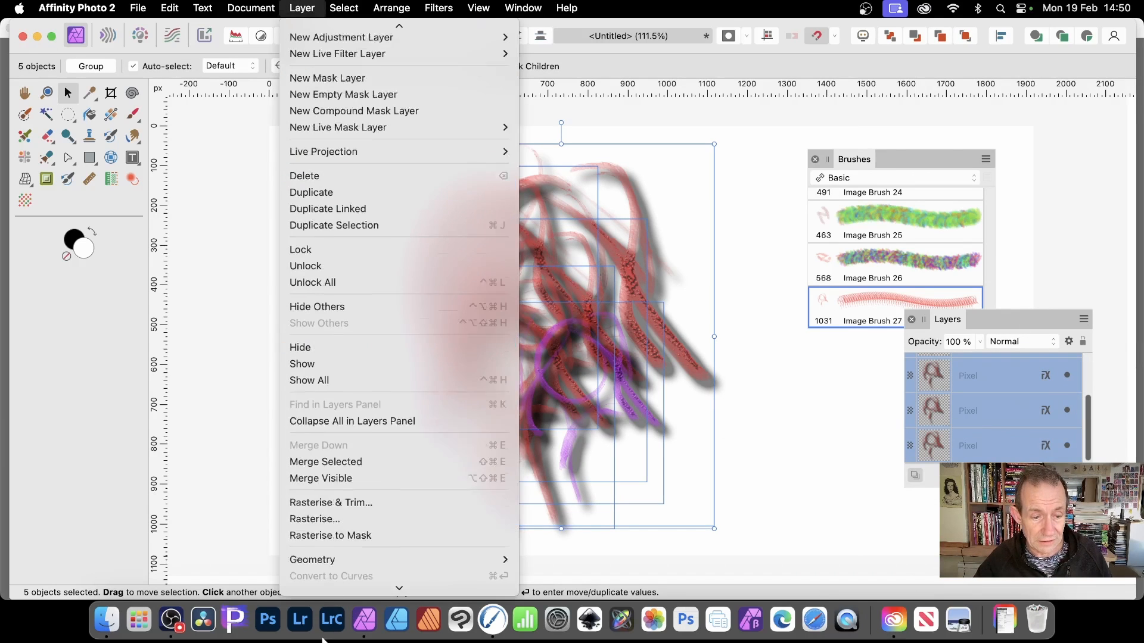
pyautogui.click(350, 461)
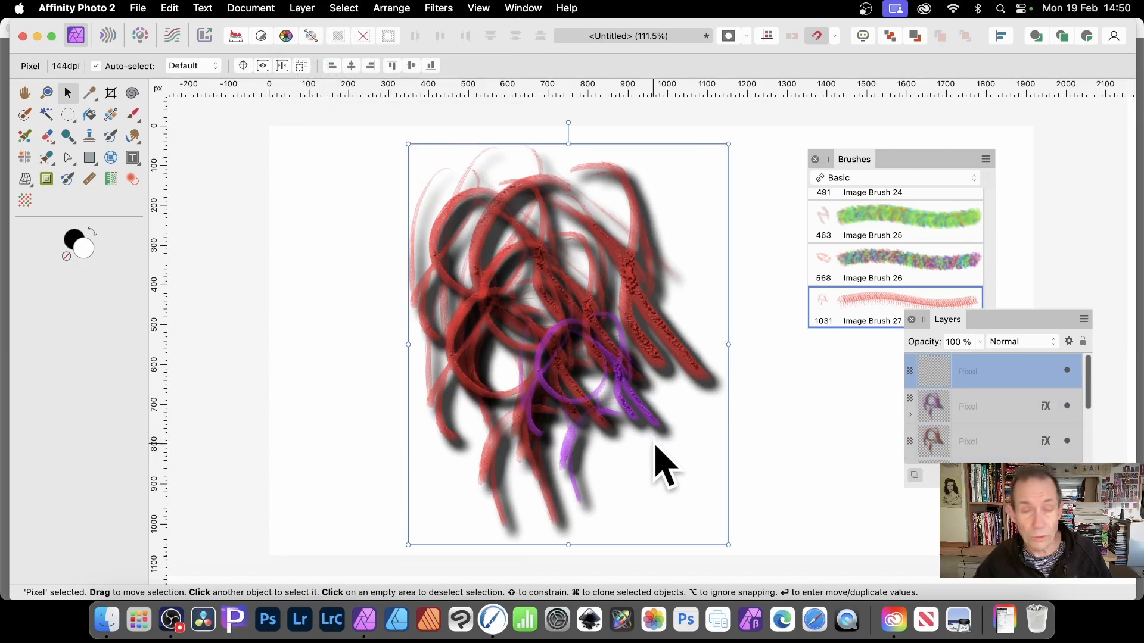
# - Delete the five original sketch layers, keeping only the merged pixel layer
pyautogui.click(1018, 410)
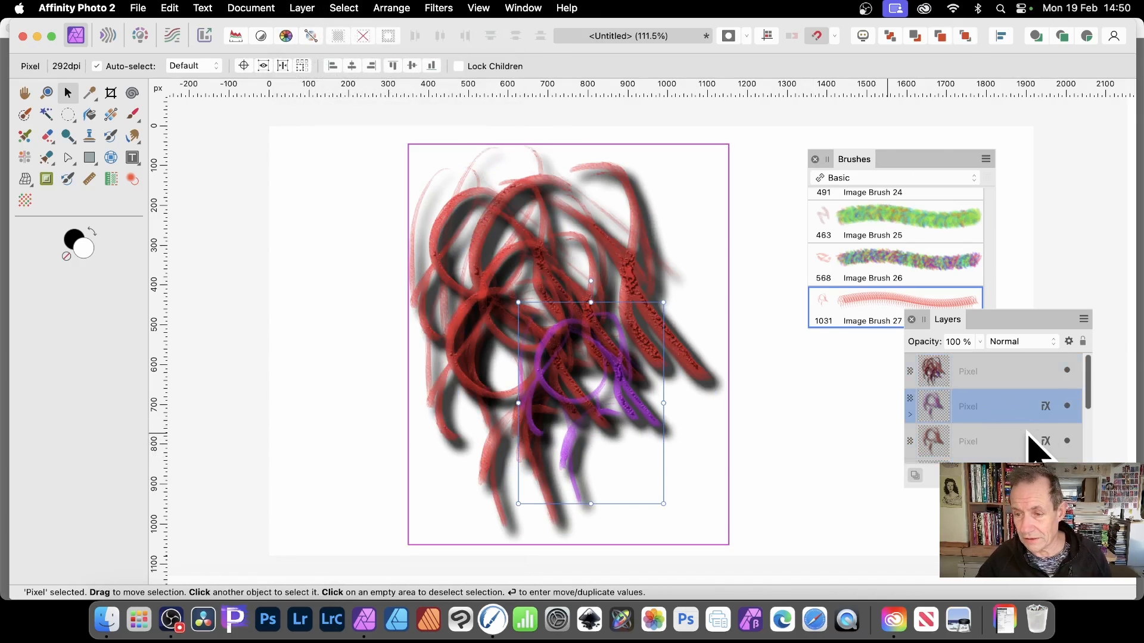
pyautogui.scroll(-3, 1028, 447)
pyautogui.keyDown('shift'); pyautogui.click(996, 450); pyautogui.keyUp('shift')
pyautogui.press('Delete')
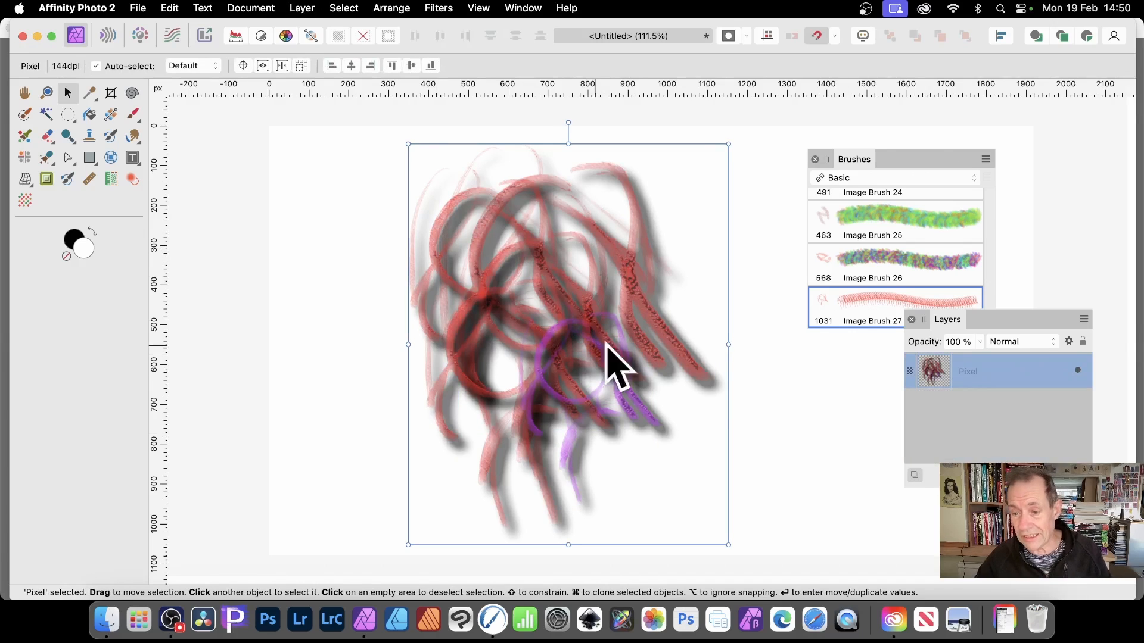
# - Apply 3D and Outer Shadow layer effects to the merged artwork and create a new image brush from it
pyautogui.click(991, 475)
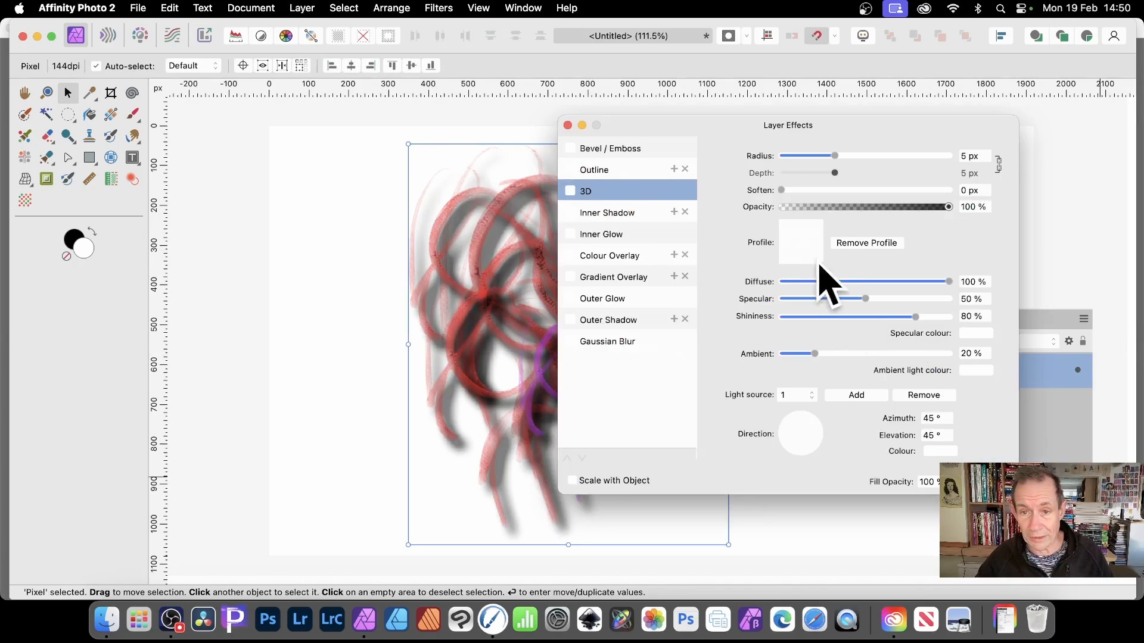
pyautogui.click(570, 191)
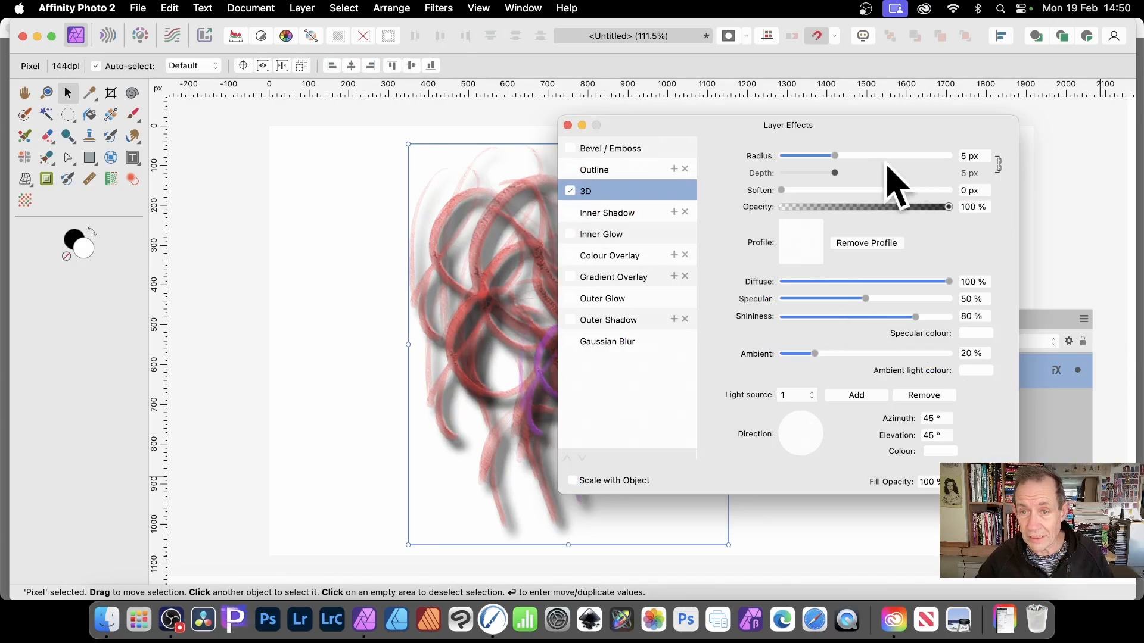
pyautogui.moveTo(834, 155)
pyautogui.mouseDown()
pyautogui.moveTo(867, 156)
pyautogui.moveTo(828, 156)
pyautogui.moveTo(859, 166)
pyautogui.moveTo(822, 191)
pyautogui.moveTo(823, 207)
pyautogui.moveTo(840, 207)
pyautogui.mouseUp()
pyautogui.click(571, 320)
pyautogui.click(990, 481)
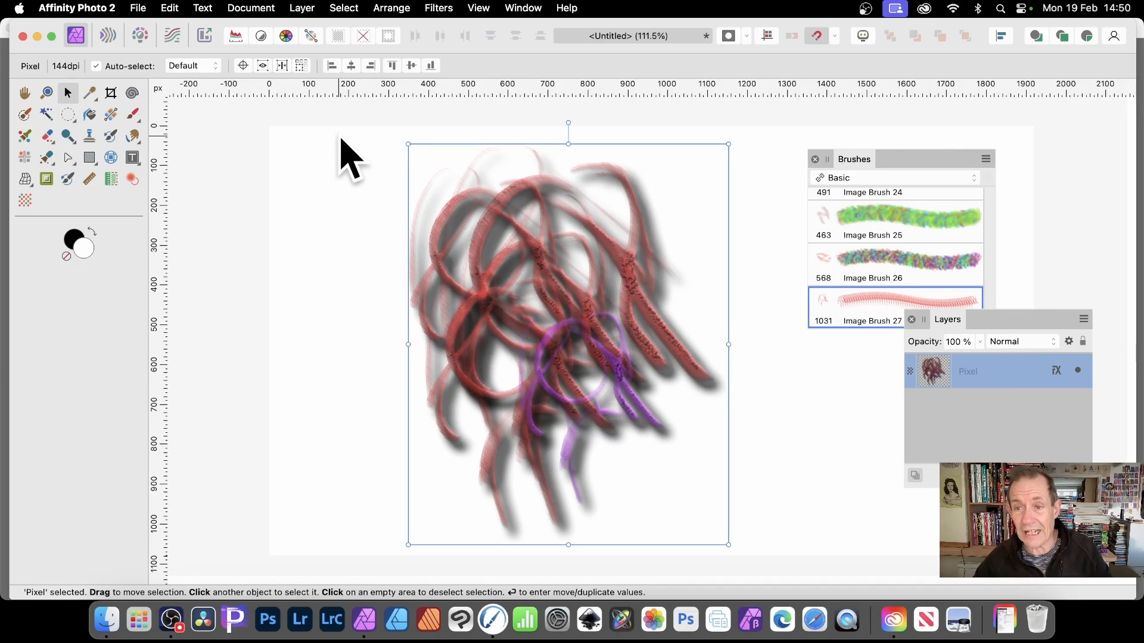
pyautogui.click(986, 166)
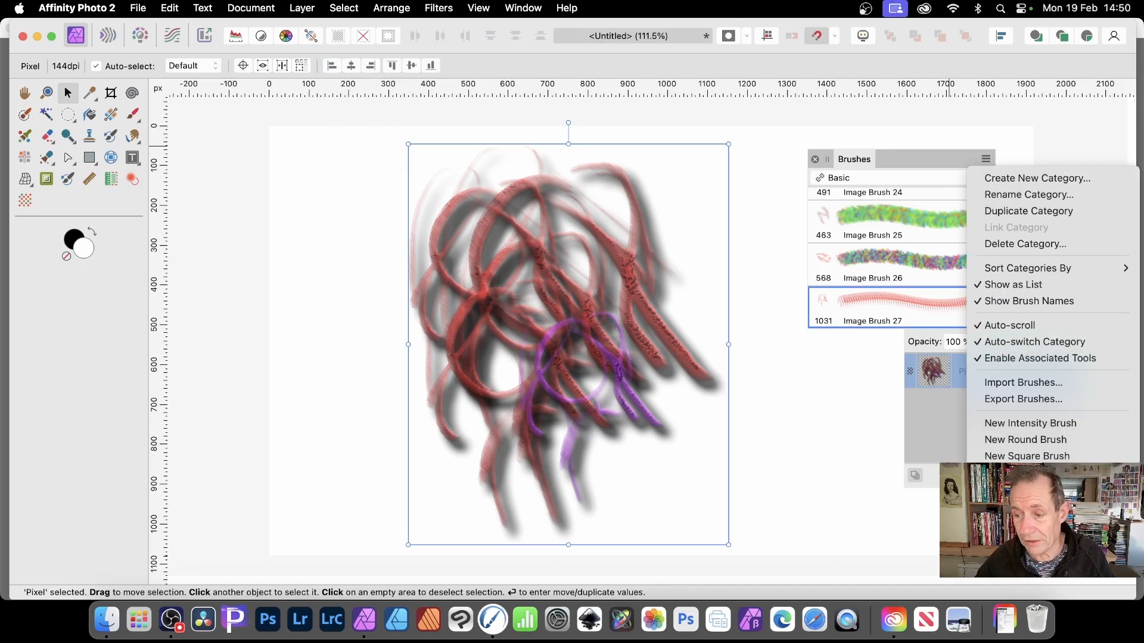
pyautogui.click(1034, 489)
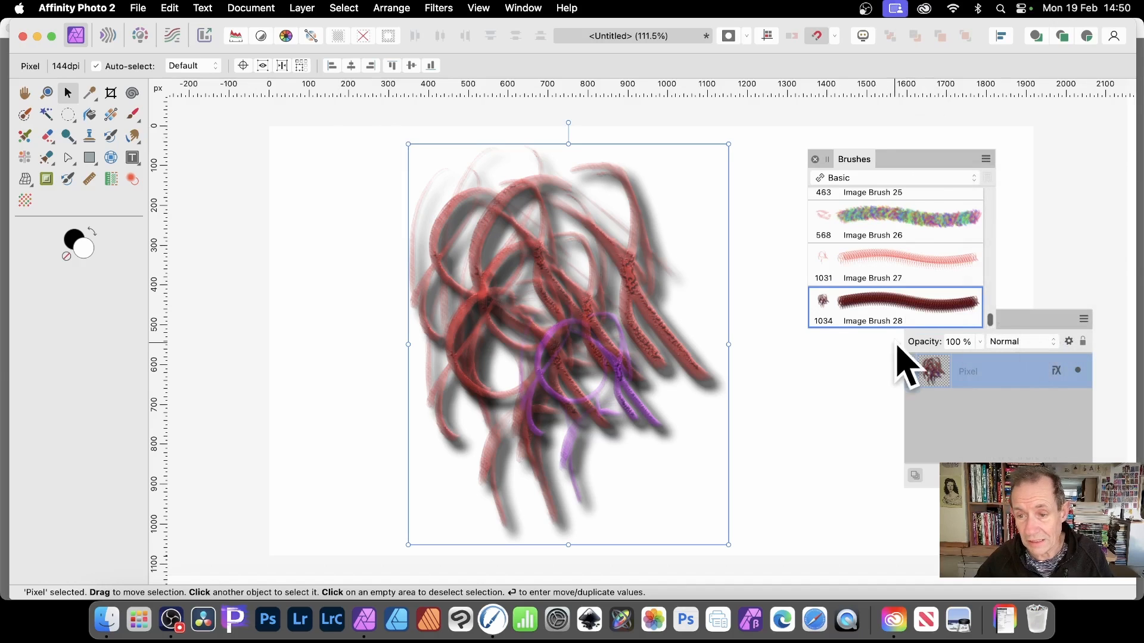
# - Edit Image Brush 28, setting its spacing to 10% and rotation to 20%
pyautogui.doubleClick(884, 314)
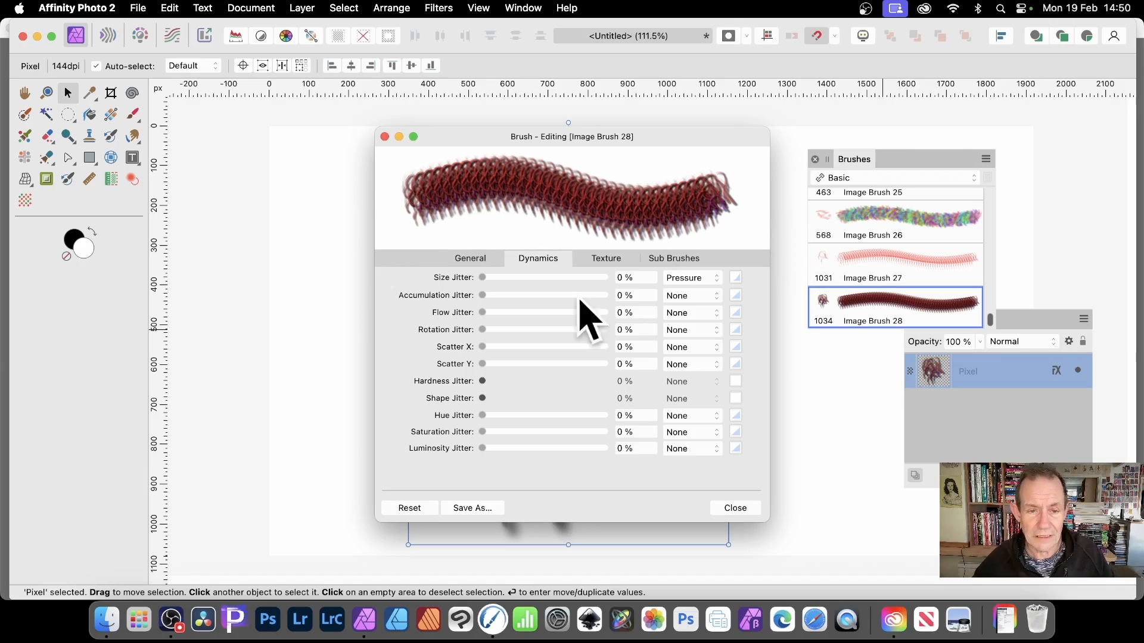
pyautogui.click(490, 261)
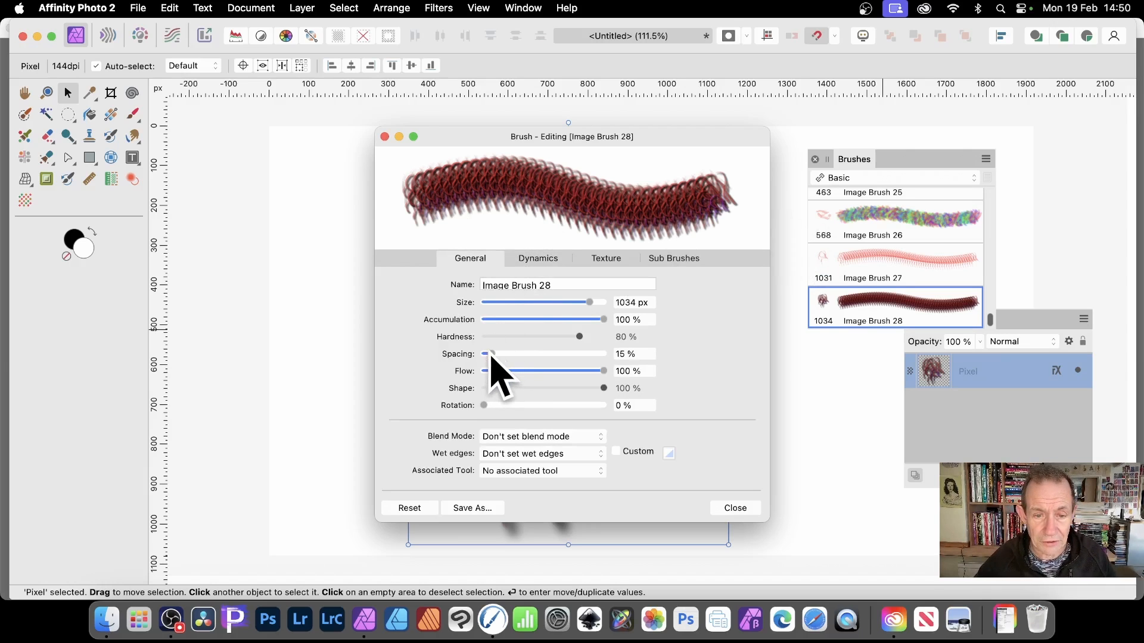
pyautogui.moveTo(491, 354); pyautogui.dragTo(487, 354)
pyautogui.moveTo(484, 405)
pyautogui.mouseDown()
pyautogui.moveTo(544, 404)
pyautogui.moveTo(528, 398)
pyautogui.mouseUp()
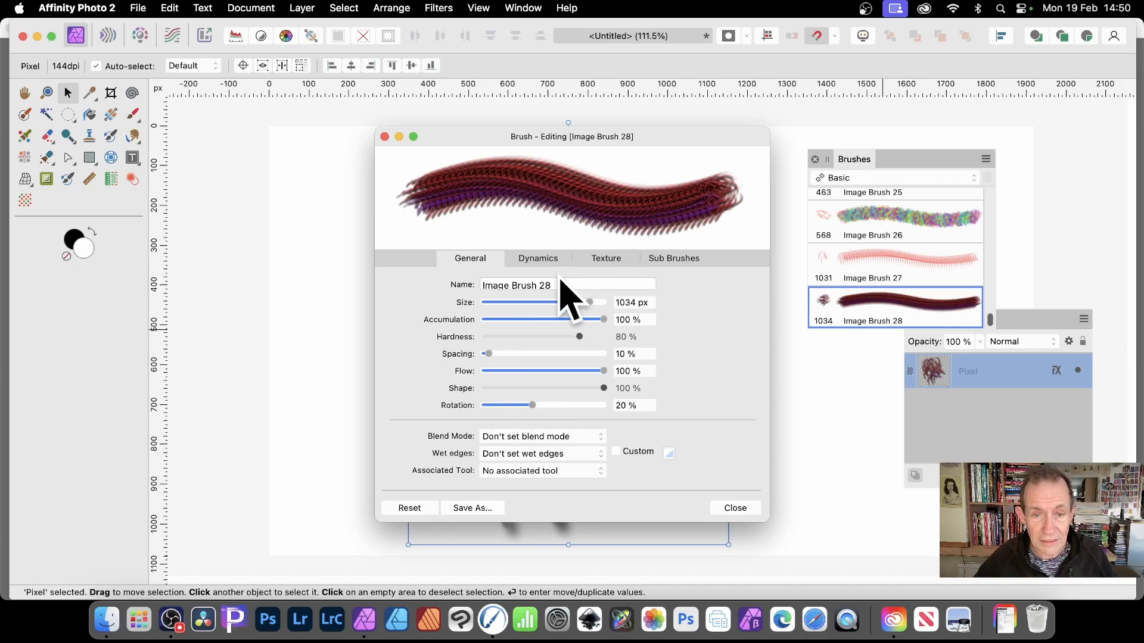
# - Set Image Brush 28's rotation jitter to 90% and hue jitter to 72%, and raise its saturation jitter
pyautogui.click(559, 259)
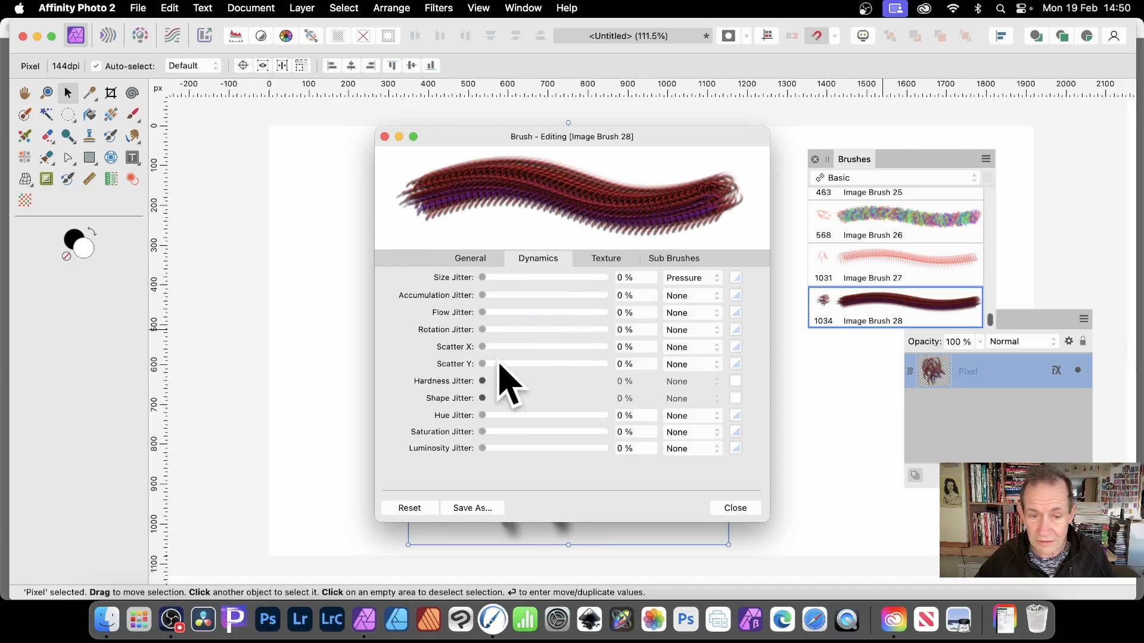
pyautogui.moveTo(494, 329); pyautogui.dragTo(602, 331)
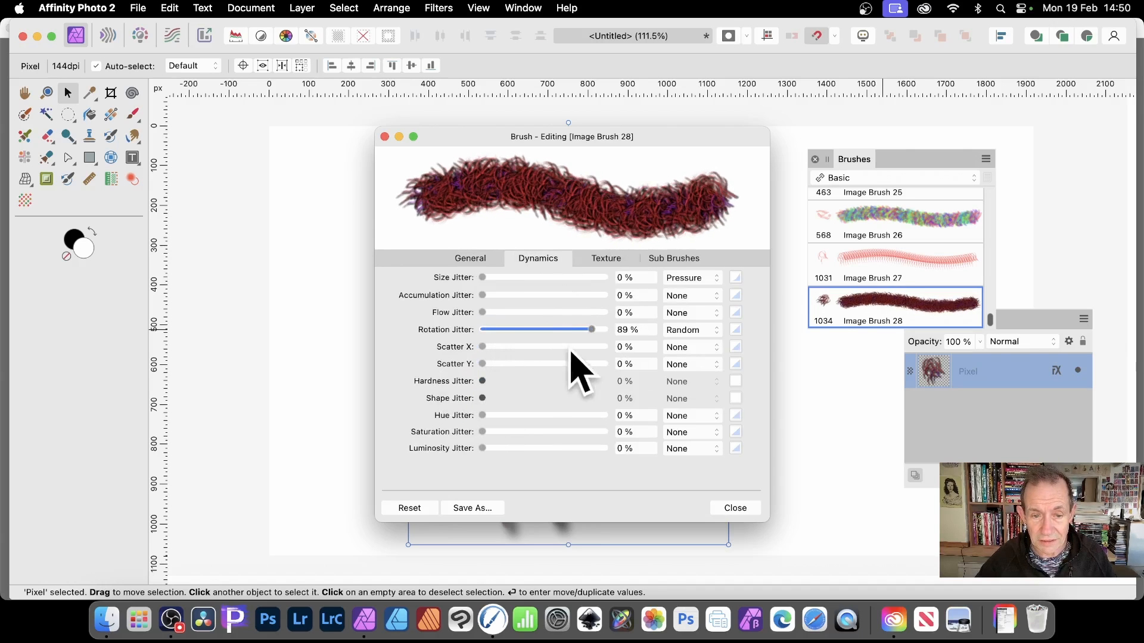
pyautogui.moveTo(523, 415); pyautogui.dragTo(571, 415)
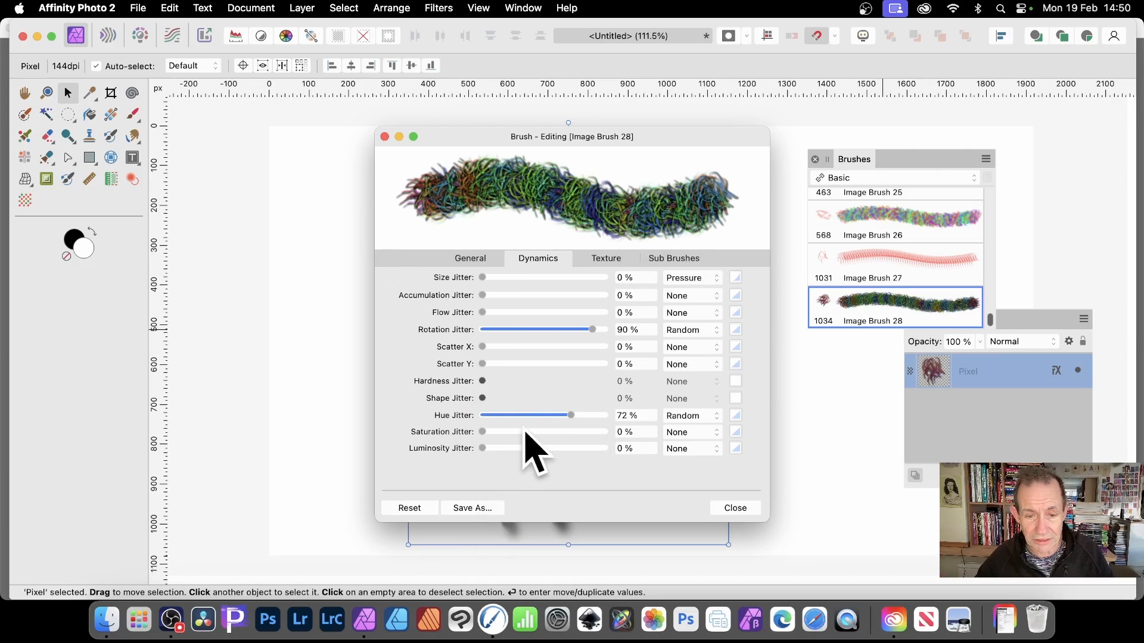
pyautogui.moveTo(524, 432); pyautogui.dragTo(554, 434)
pyautogui.click(754, 508)
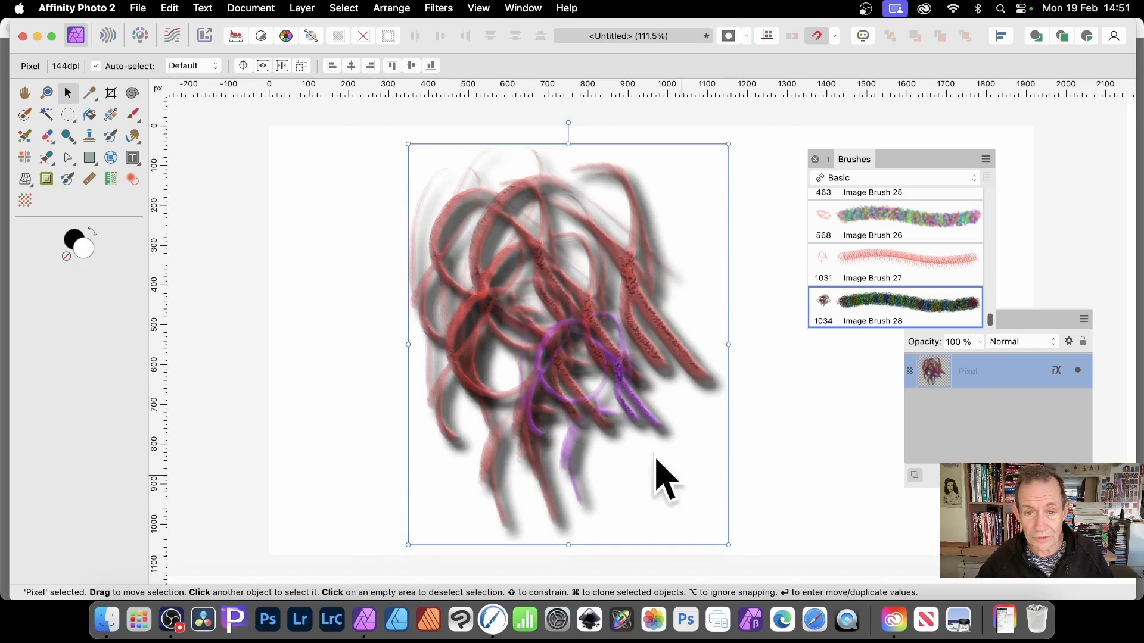
# - Delete the merged artwork and cover the whole canvas with overlapping multicoloured strokes of Image Brush 28 using the Paint Brush Tool
pyautogui.press('Delete')
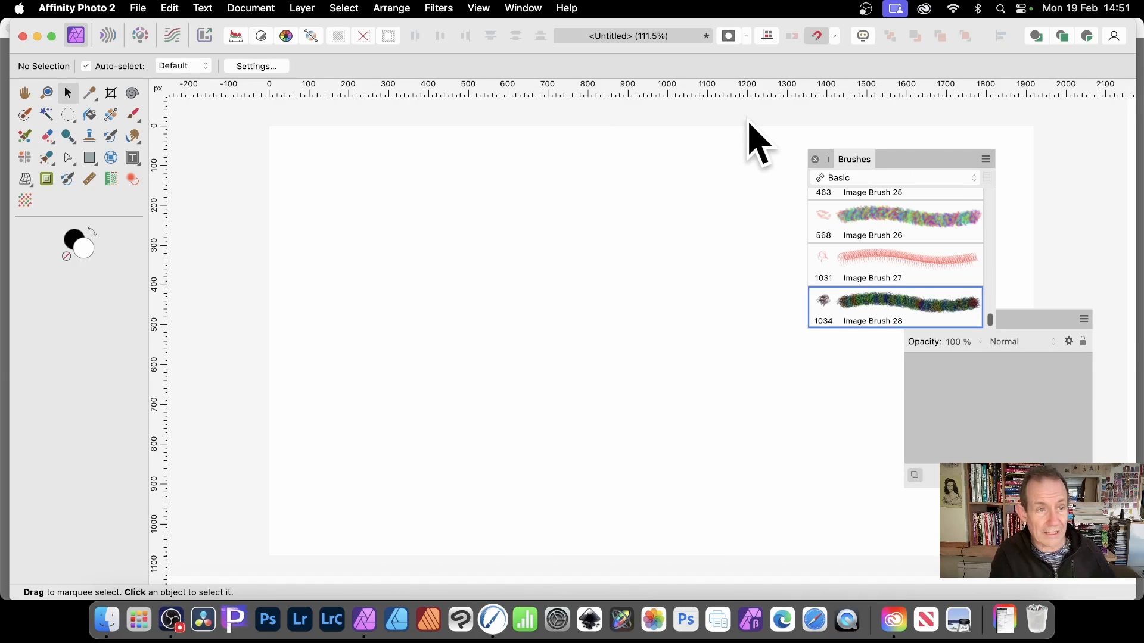
pyautogui.moveTo(134, 117); pyautogui.dragTo(156, 123)
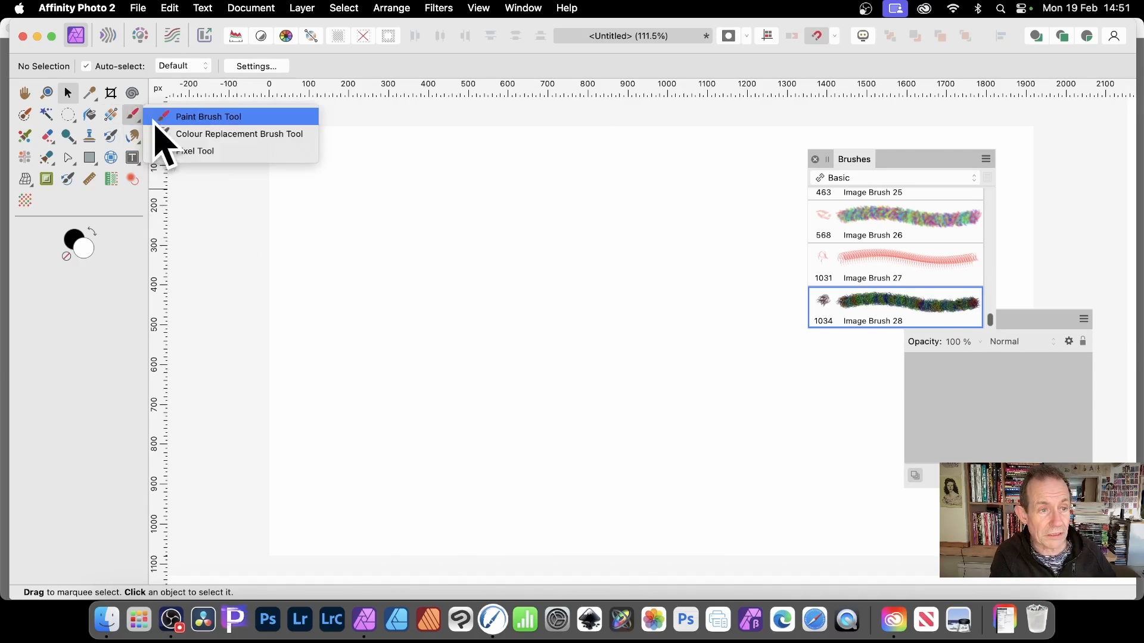
pyautogui.click(244, 118)
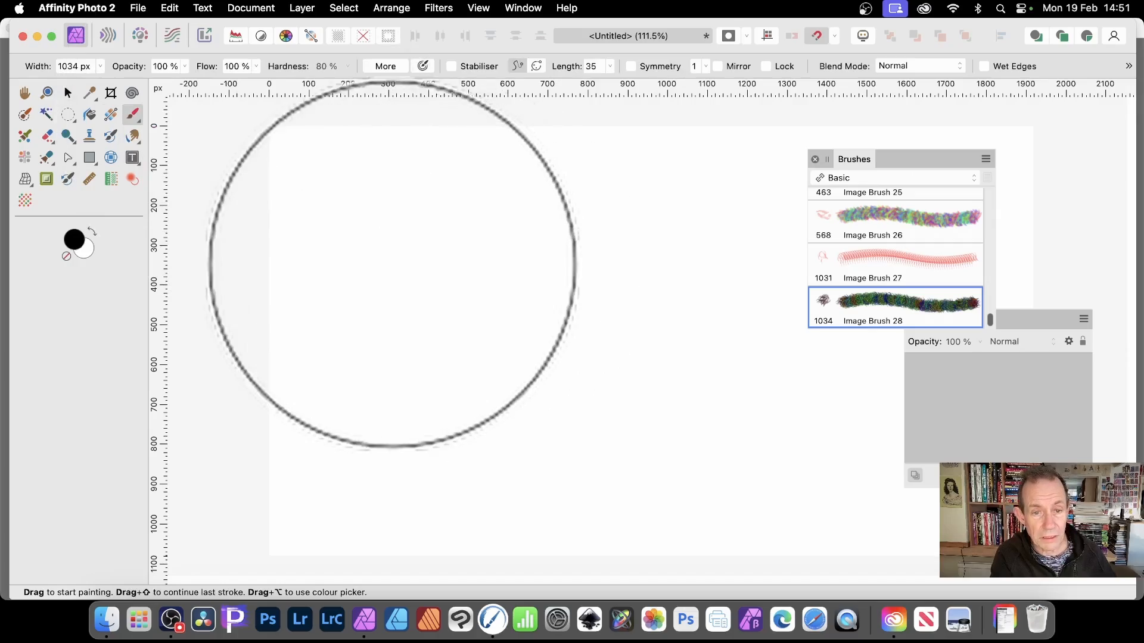
pyautogui.moveTo(392, 263)
pyautogui.mouseDown()
pyautogui.moveTo(515, 263)
pyautogui.moveTo(716, 315)
pyautogui.moveTo(580, 326)
pyautogui.moveTo(616, 299)
pyautogui.moveTo(474, 299)
pyautogui.moveTo(438, 368)
pyautogui.moveTo(680, 421)
pyautogui.moveTo(767, 223)
pyautogui.moveTo(820, 254)
pyautogui.moveTo(825, 219)
pyautogui.moveTo(809, 368)
pyautogui.moveTo(980, 330)
pyautogui.moveTo(794, 471)
pyautogui.moveTo(626, 444)
pyautogui.moveTo(432, 467)
pyautogui.moveTo(384, 425)
pyautogui.moveTo(428, 239)
pyautogui.moveTo(443, 227)
pyautogui.moveTo(506, 372)
pyautogui.moveTo(560, 298)
pyautogui.moveTo(626, 276)
pyautogui.moveTo(652, 336)
pyautogui.moveTo(515, 371)
pyautogui.moveTo(473, 304)
pyautogui.moveTo(398, 278)
pyautogui.moveTo(415, 247)
pyautogui.mouseUp()
pyautogui.press('super+z')
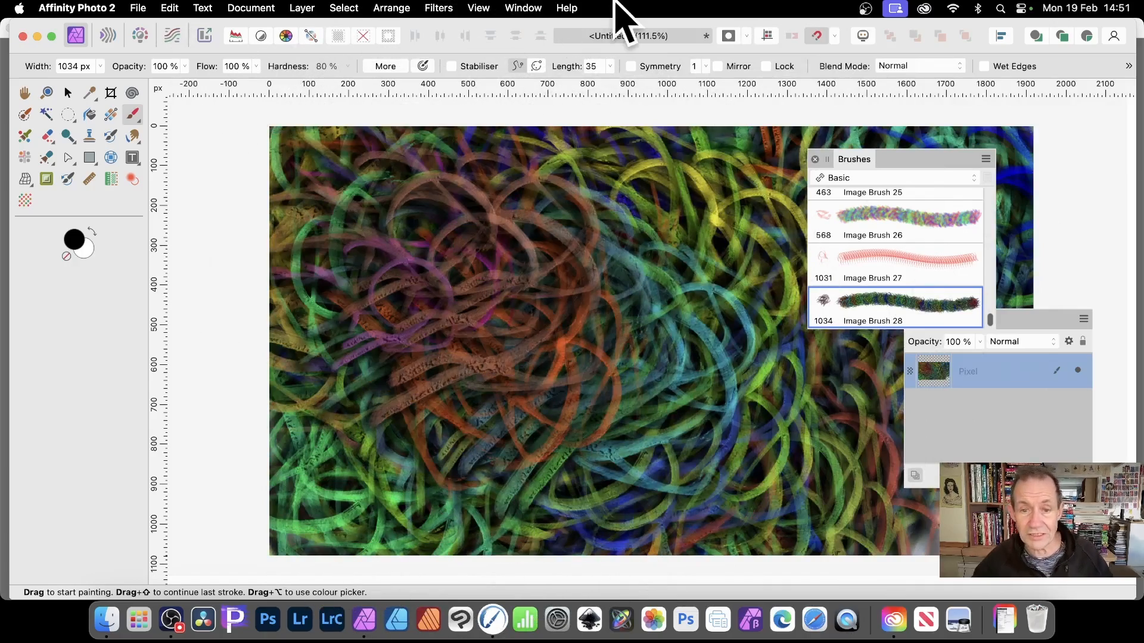
pyautogui.moveTo(662, 419)
pyautogui.mouseDown()
pyautogui.moveTo(749, 413)
pyautogui.moveTo(953, 506)
pyautogui.moveTo(938, 524)
pyautogui.moveTo(892, 439)
pyautogui.mouseUp()
pyautogui.moveTo(912, 334); pyautogui.dragTo(972, 208)
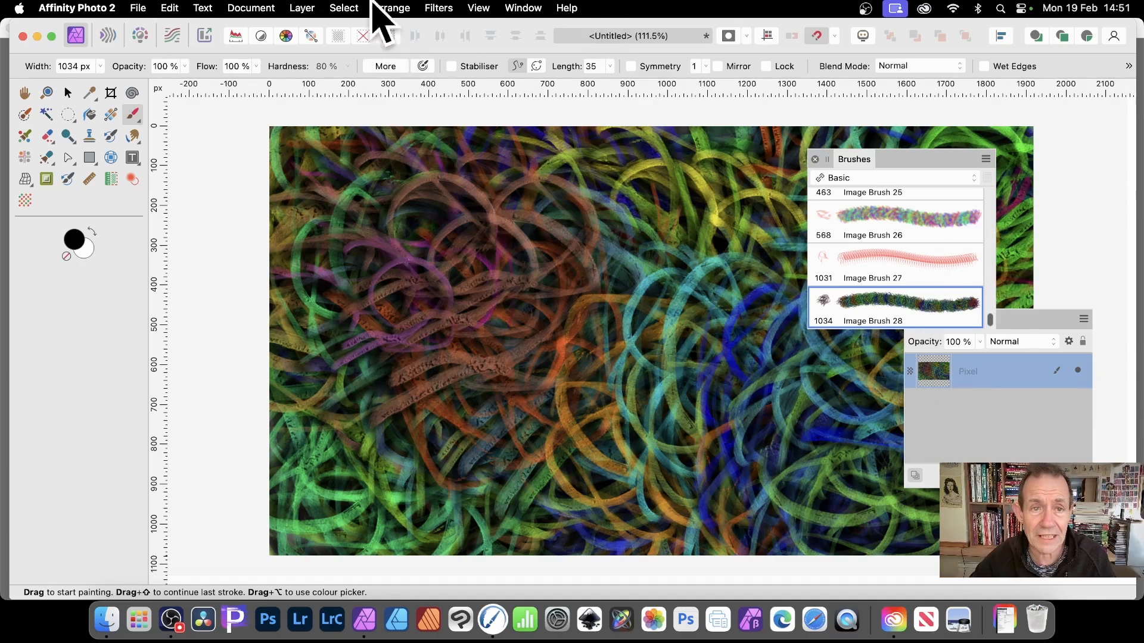
# - Start a Deform distortion on the painted layer, place several pins, and pull the blue-area pin toward the canvas's lower middle
pyautogui.click(439, 7)
pyautogui.moveTo(471, 88)
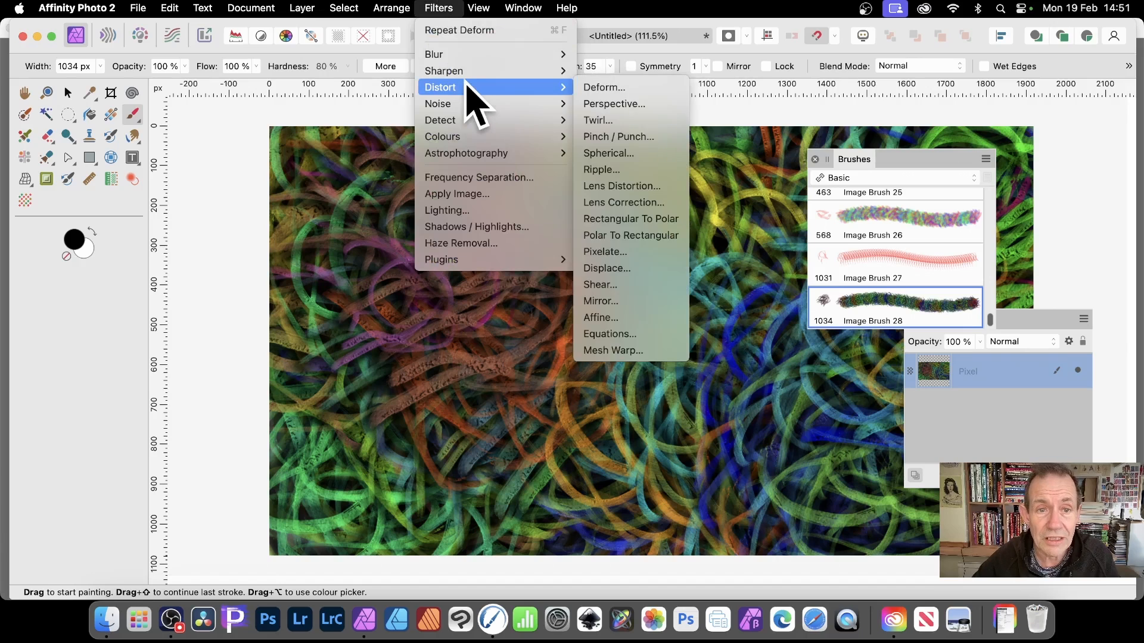
pyautogui.click(614, 89)
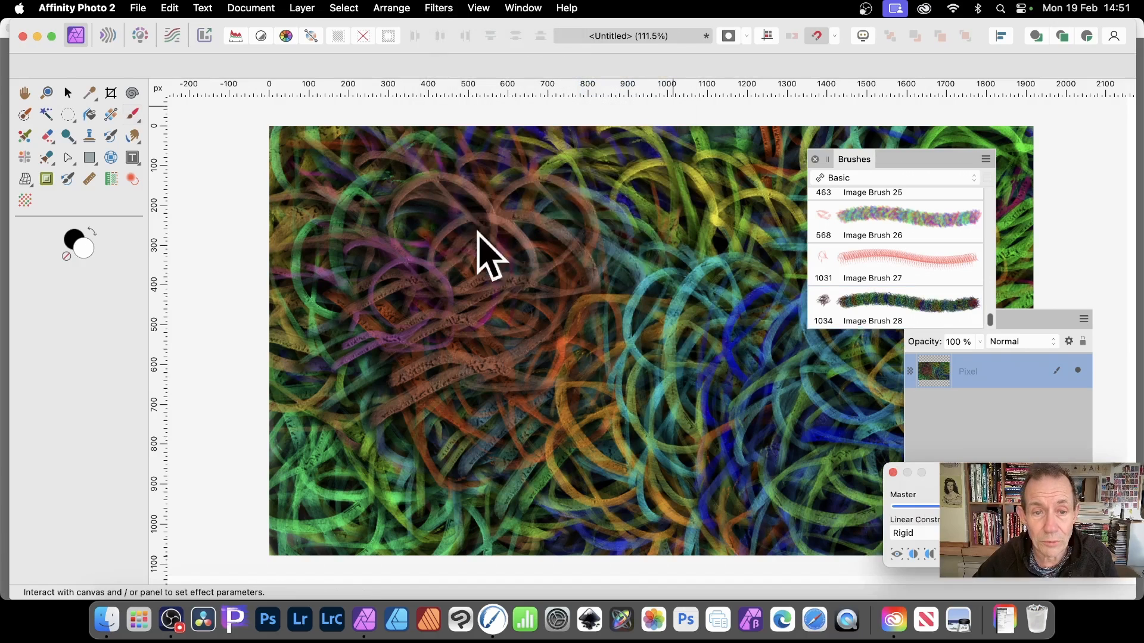
pyautogui.click(644, 167)
pyautogui.click(779, 159)
pyautogui.click(719, 397)
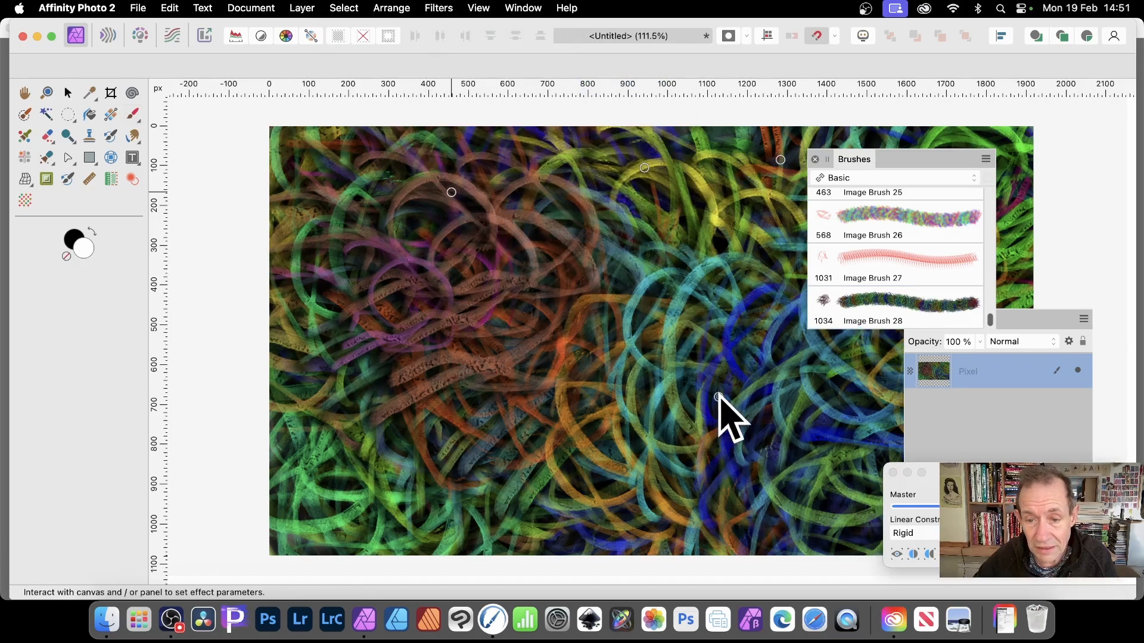
pyautogui.click(783, 397)
pyautogui.moveTo(718, 396); pyautogui.dragTo(608, 428)
# - Set the Deform linear constraints to Similarity, add a pin among the reddish strokes, and commit the distortion
pyautogui.moveTo(965, 496); pyautogui.dragTo(647, 171)
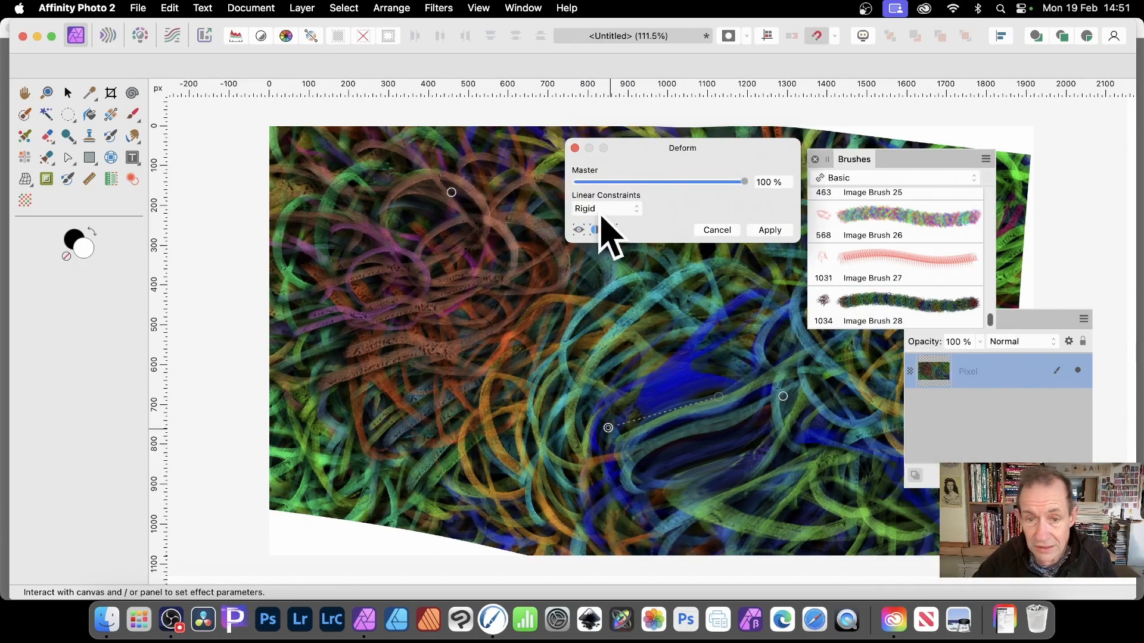
pyautogui.click(616, 209)
pyautogui.click(596, 225)
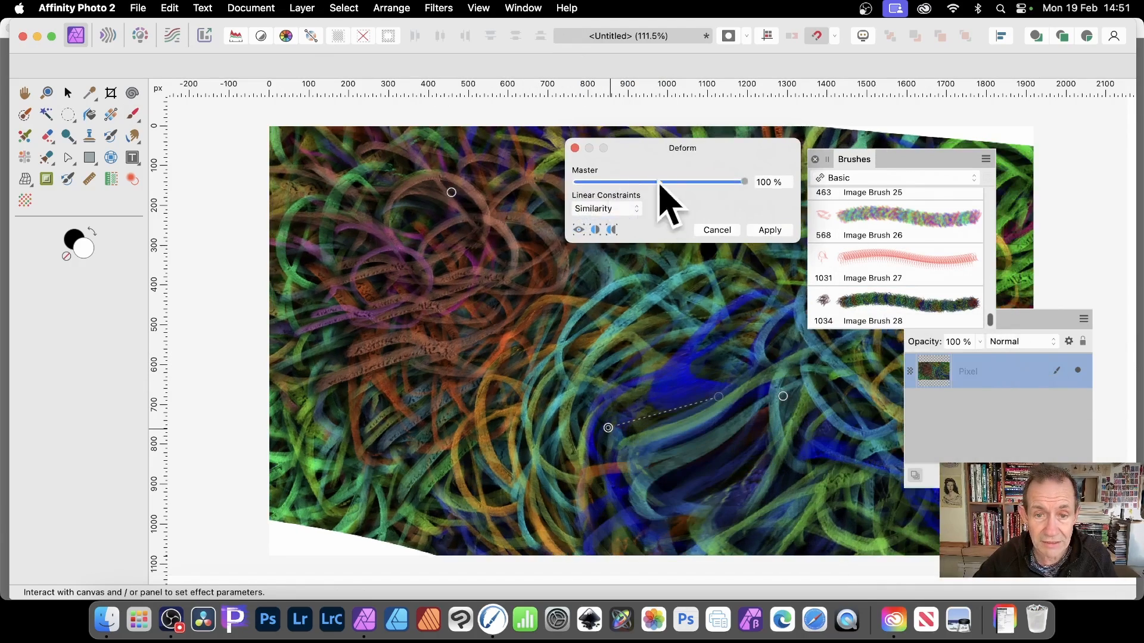
pyautogui.click(489, 352)
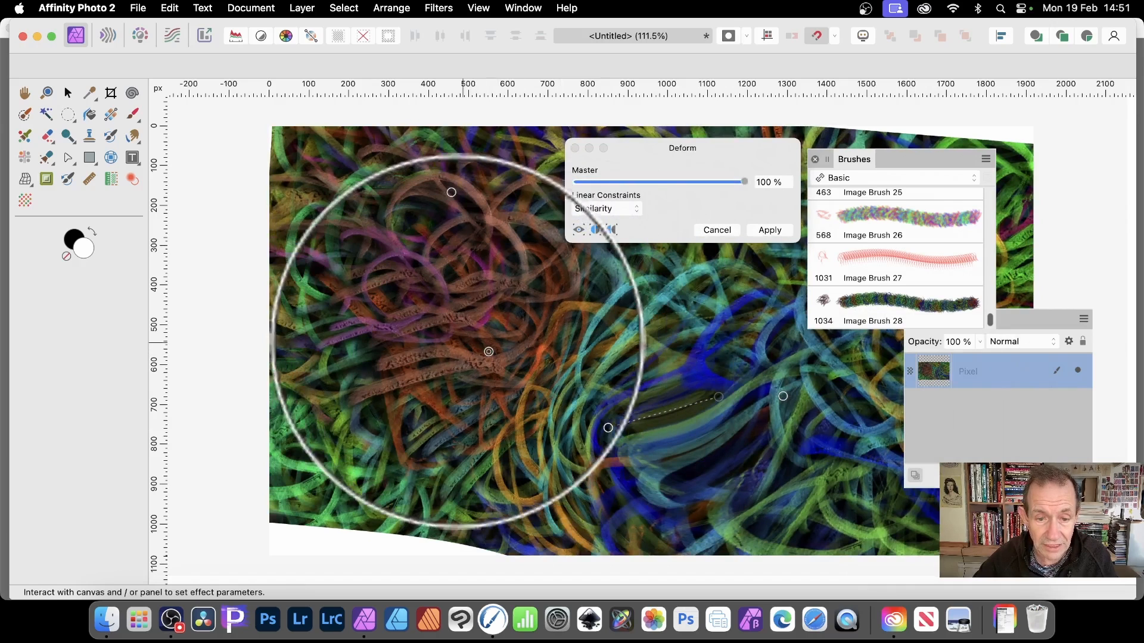
pyautogui.click(67, 93)
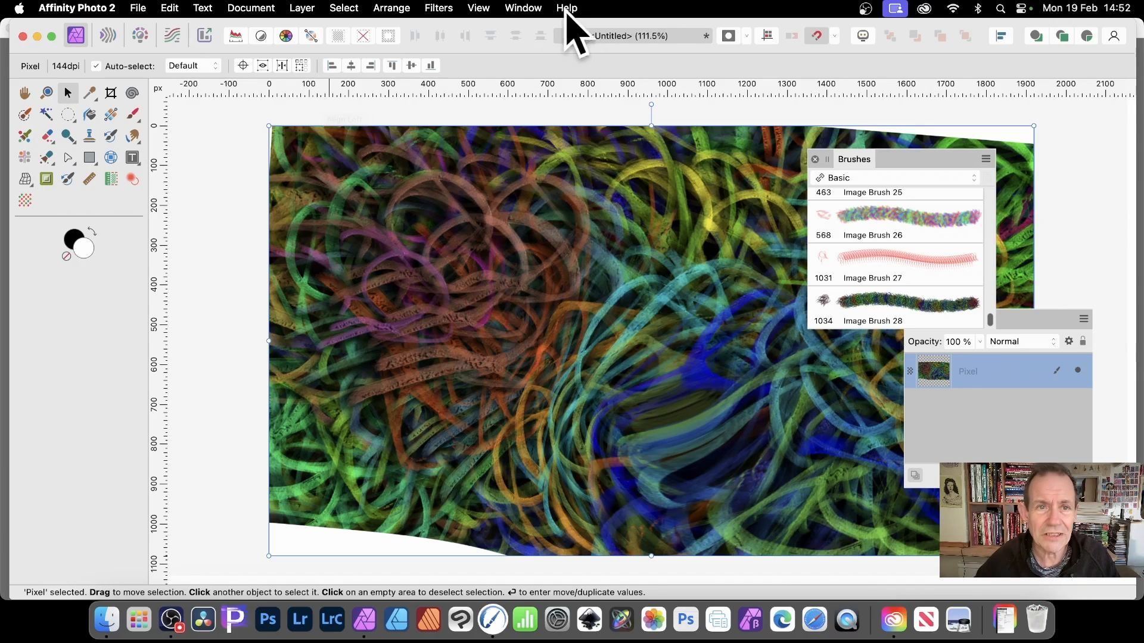
# - Start another Deform, pin the central strokes, stretch two pins toward the canvas's lower corners, and add a pin among the purple strokes
pyautogui.click(440, 8)
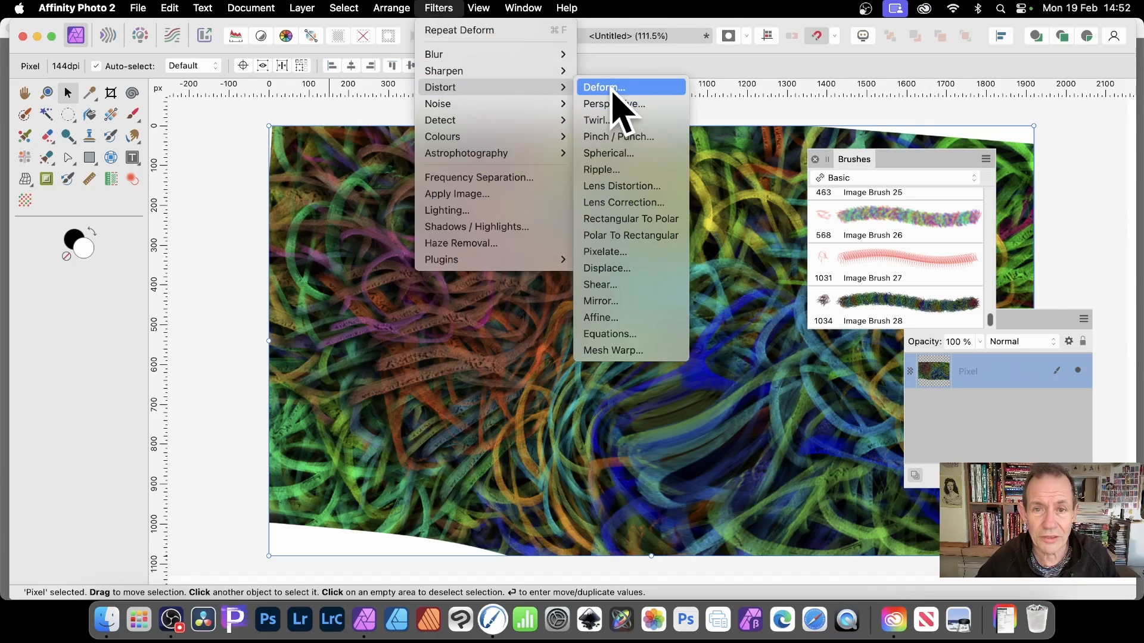
pyautogui.click(610, 86)
pyautogui.click(621, 217)
pyautogui.click(566, 322)
pyautogui.click(701, 299)
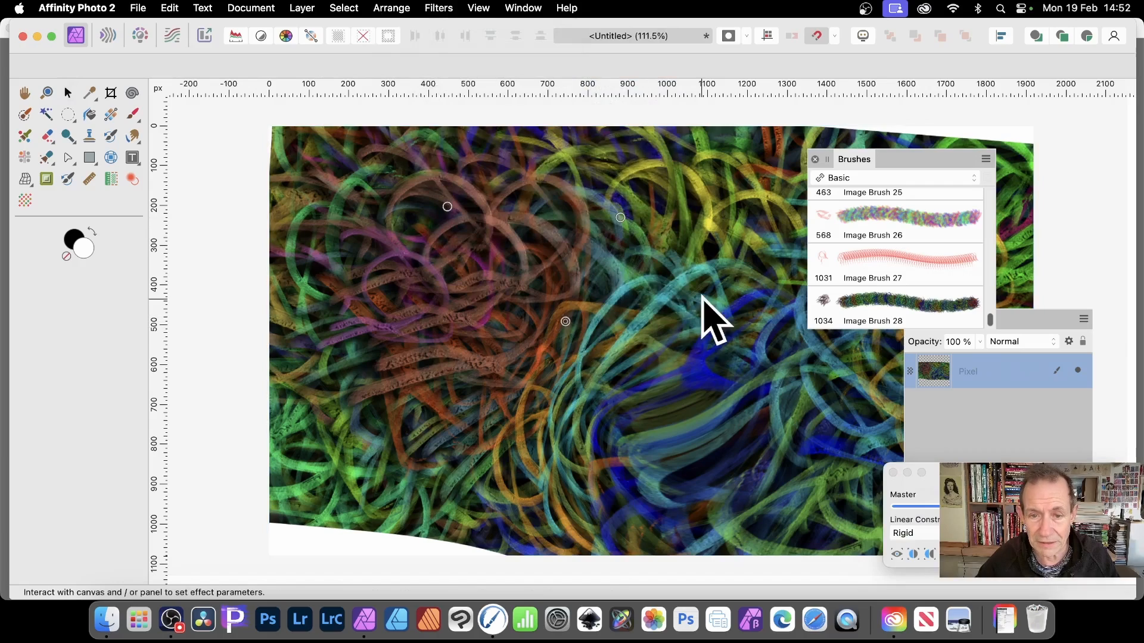
pyautogui.moveTo(701, 299); pyautogui.dragTo(865, 467)
pyautogui.click(572, 357)
pyautogui.moveTo(572, 357); pyautogui.dragTo(296, 544)
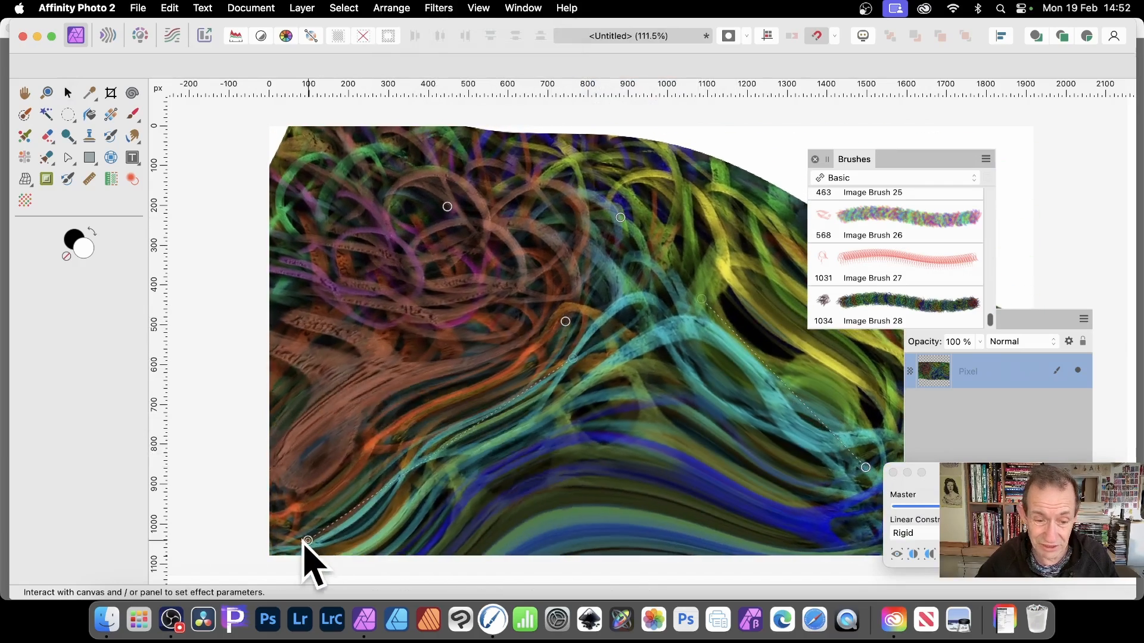
pyautogui.click(402, 339)
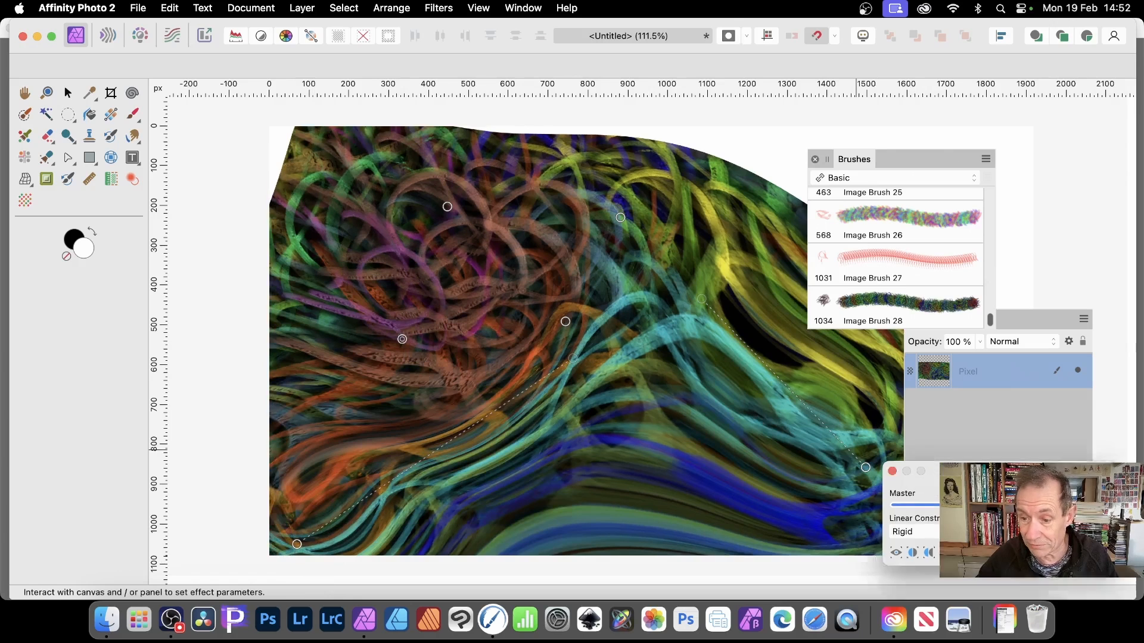
# - Set this Deform's linear constraints to Similarity and pull a new pin from the reddish loops toward the canvas's upper-left corner
pyautogui.moveTo(917, 472); pyautogui.dragTo(684, 222)
pyautogui.click(691, 286)
pyautogui.click(684, 301)
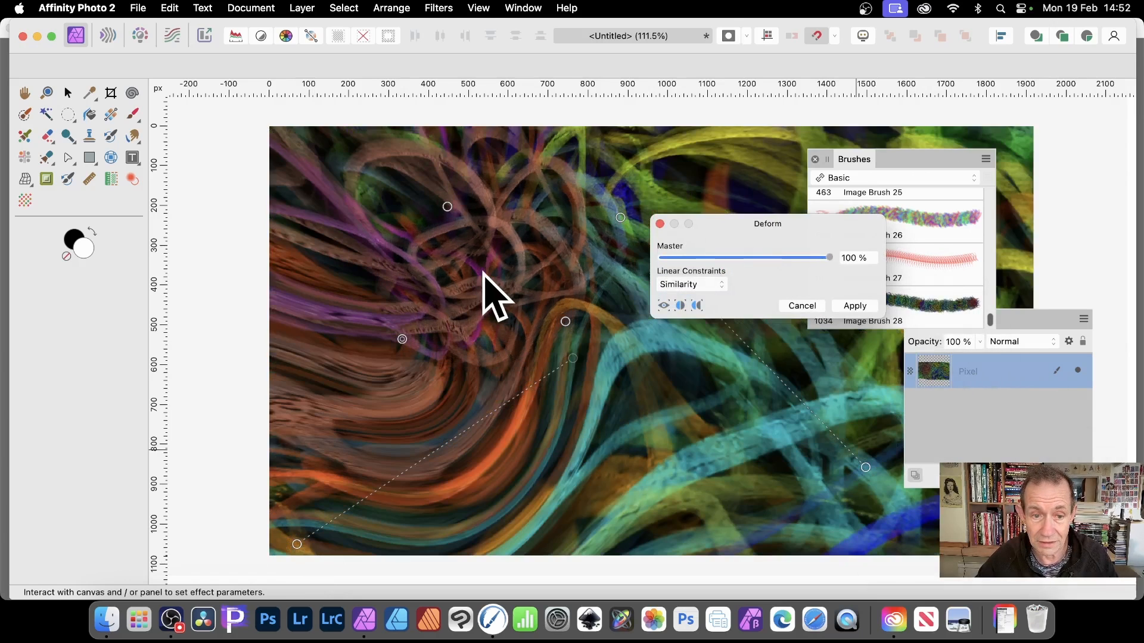
pyautogui.moveTo(484, 277); pyautogui.dragTo(302, 175)
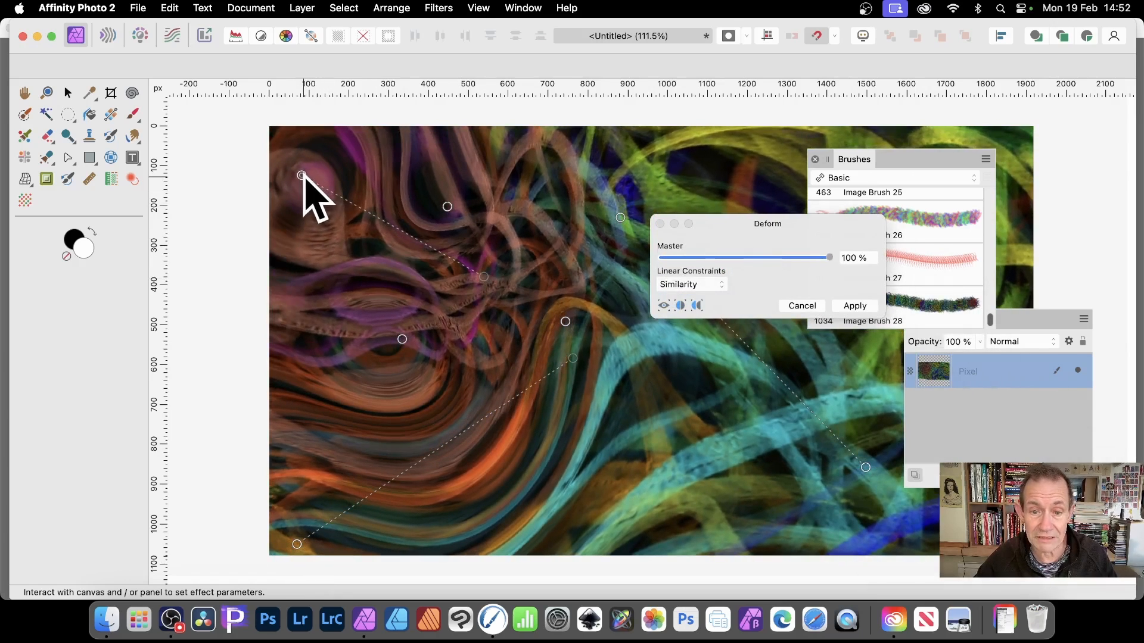
# - Shift the pin in the purple strokes slightly toward the canvas centre and apply the Deform
pyautogui.moveTo(742, 226); pyautogui.dragTo(877, 219)
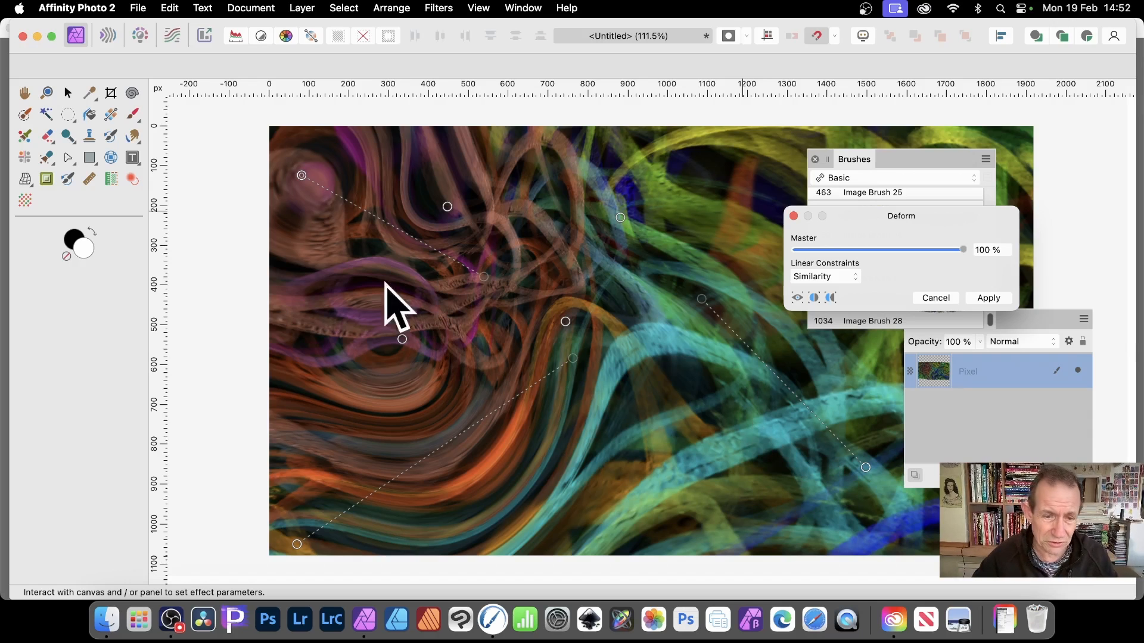
pyautogui.moveTo(402, 339); pyautogui.dragTo(473, 354)
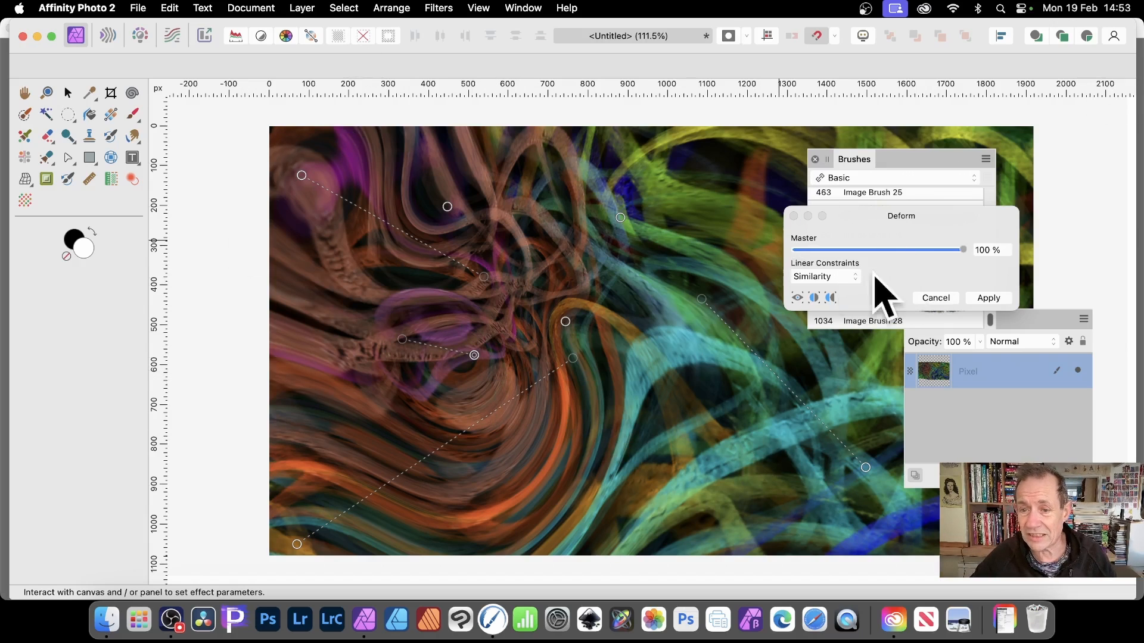
pyautogui.moveTo(884, 222); pyautogui.dragTo(683, 186)
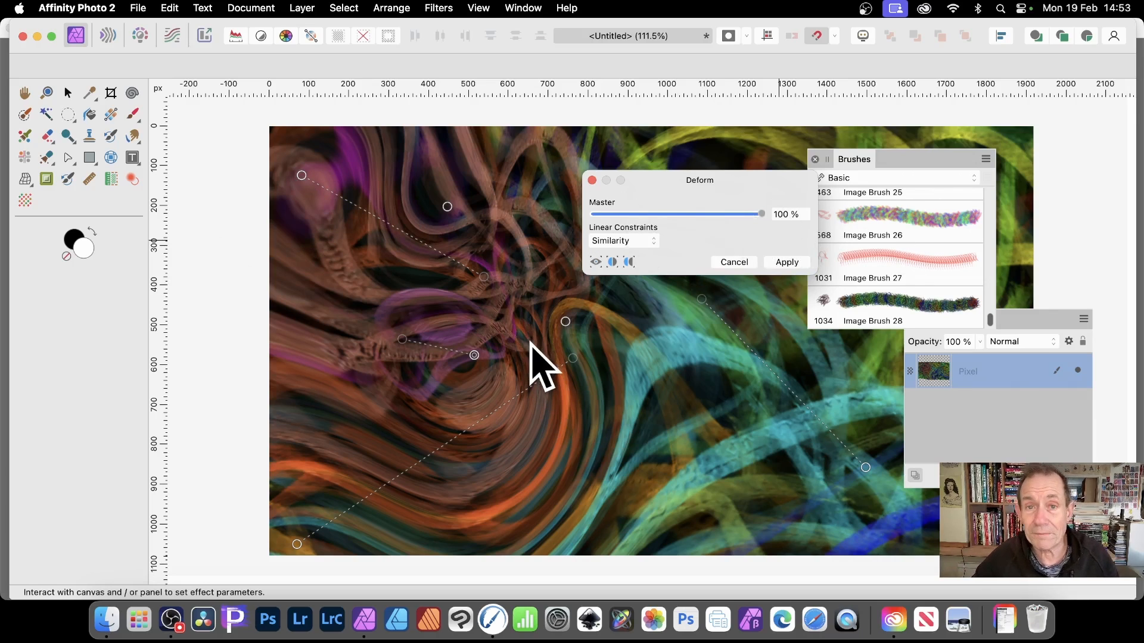
pyautogui.click(787, 262)
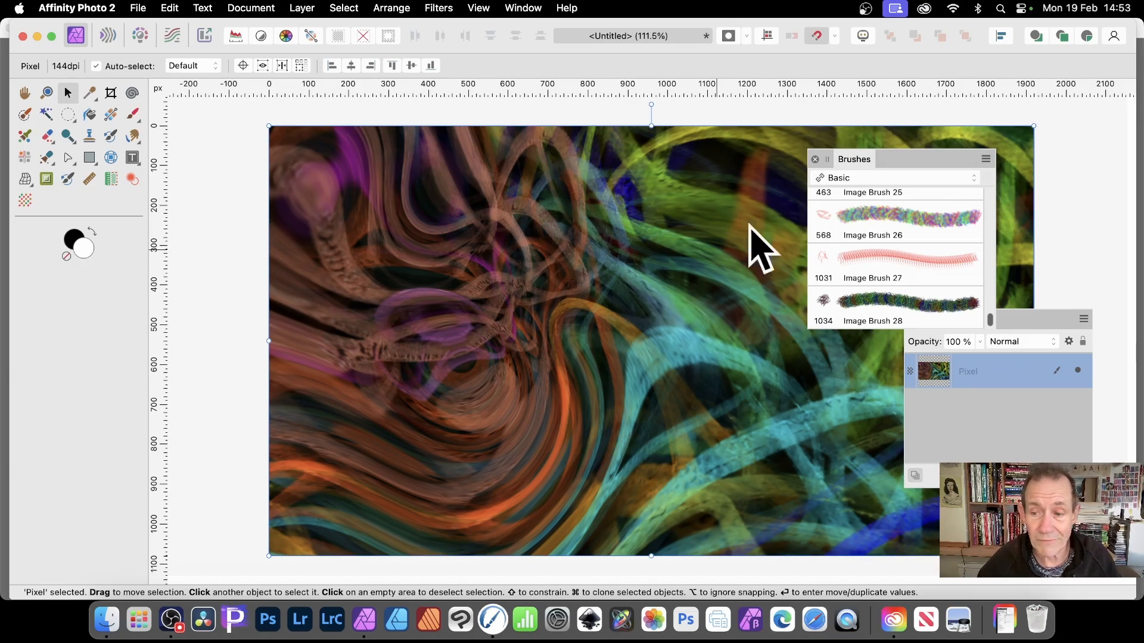
# - Repeat the last Deform on the layer and move the Brushes panel to uncover more of the artwork
pyautogui.click(429, 6)
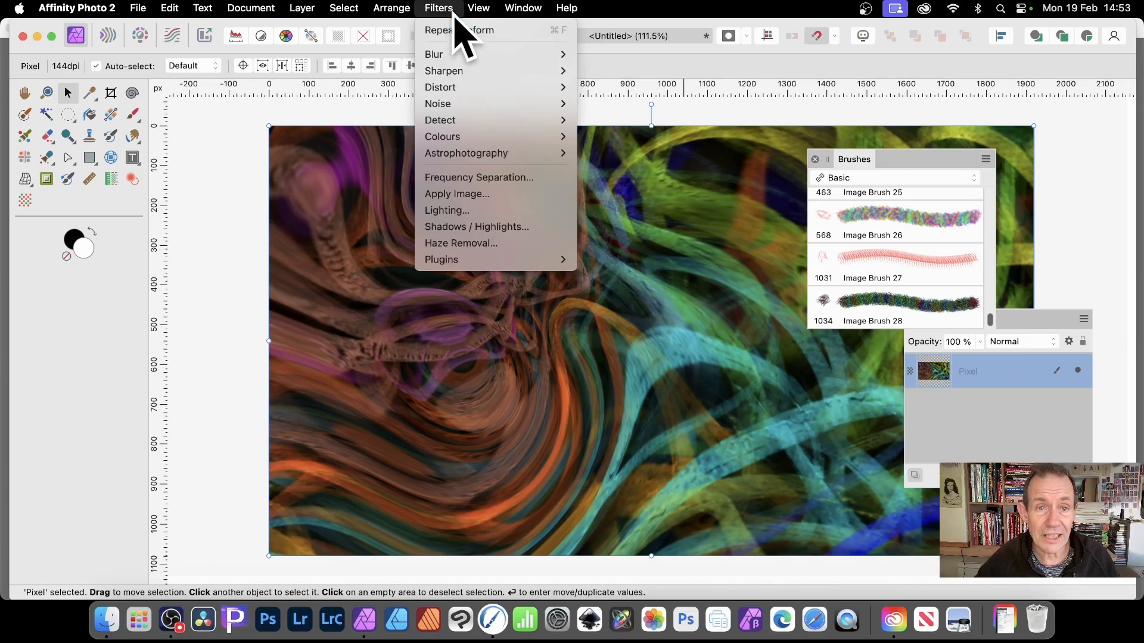
pyautogui.click(460, 30)
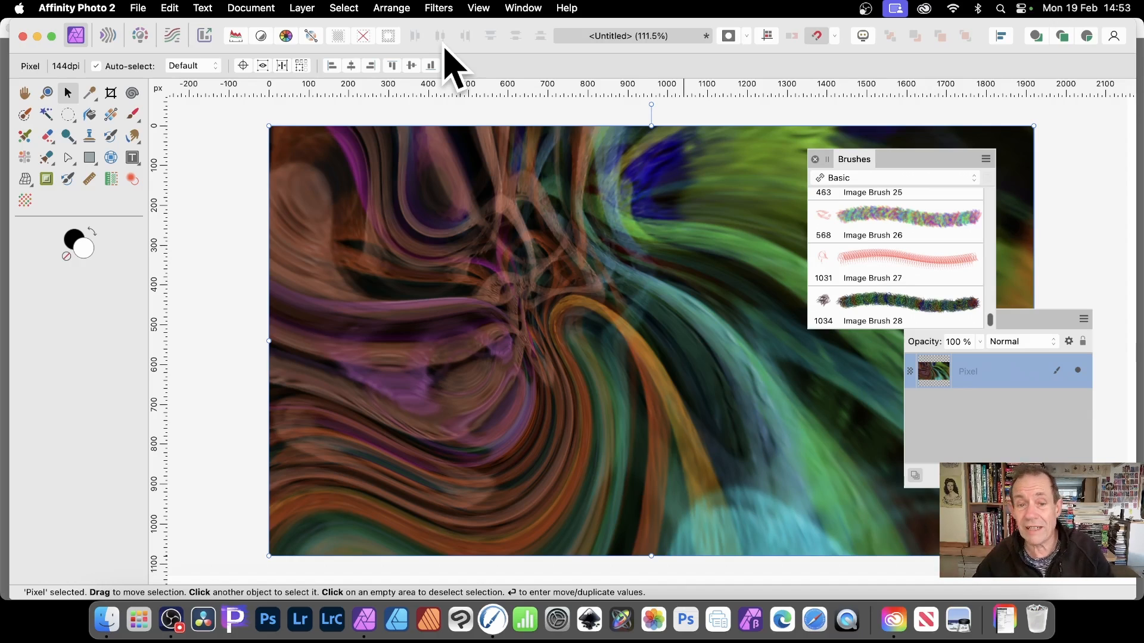
pyautogui.moveTo(870, 159); pyautogui.dragTo(933, 165)
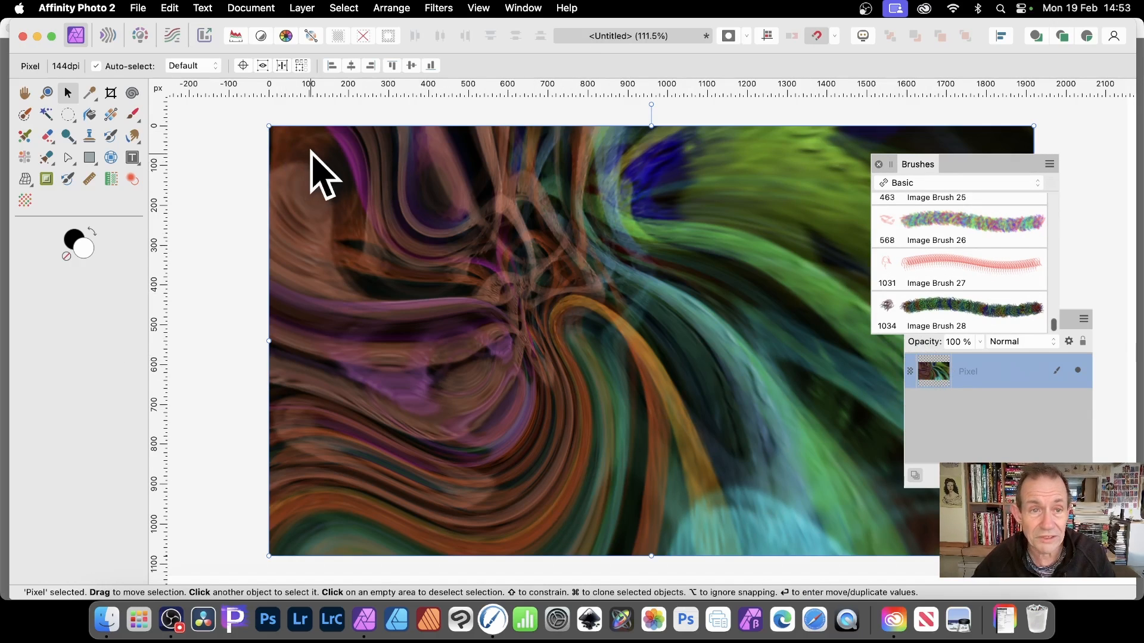
# - Apply Auto Levels to the deformed layer and move the Brushes panel off the artwork
pyautogui.click(441, 8)
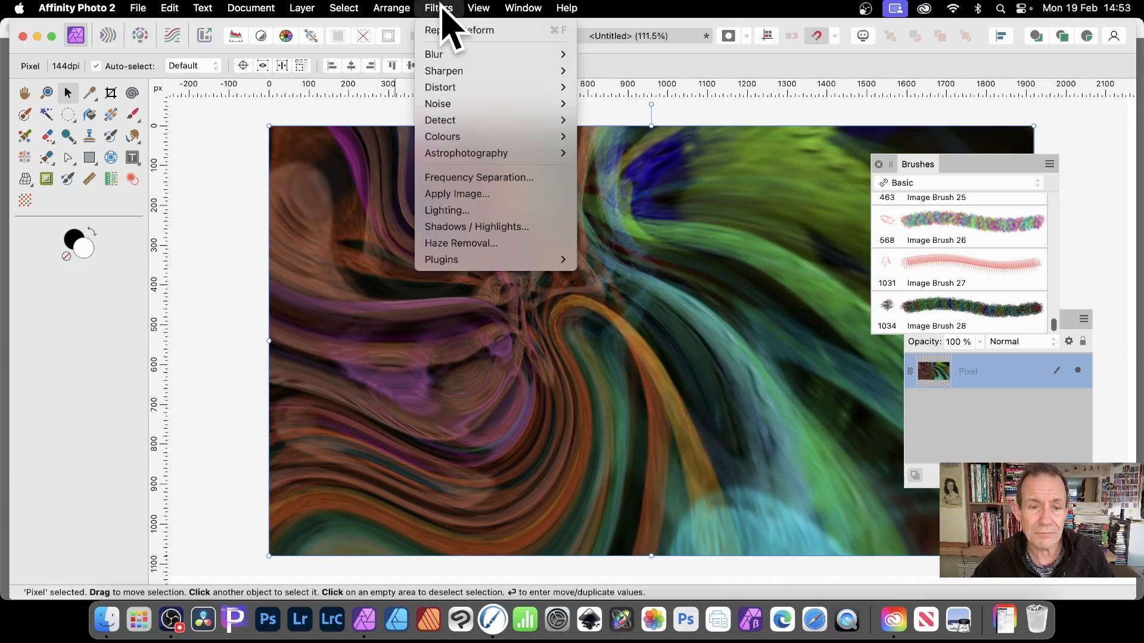
pyautogui.moveTo(463, 138)
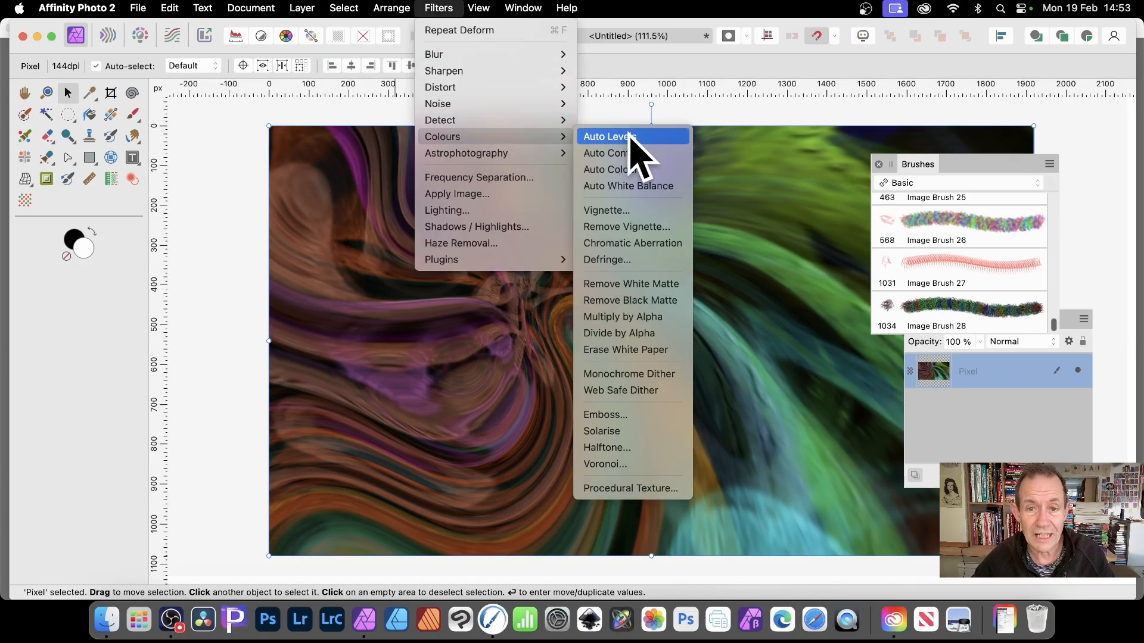
pyautogui.click(632, 138)
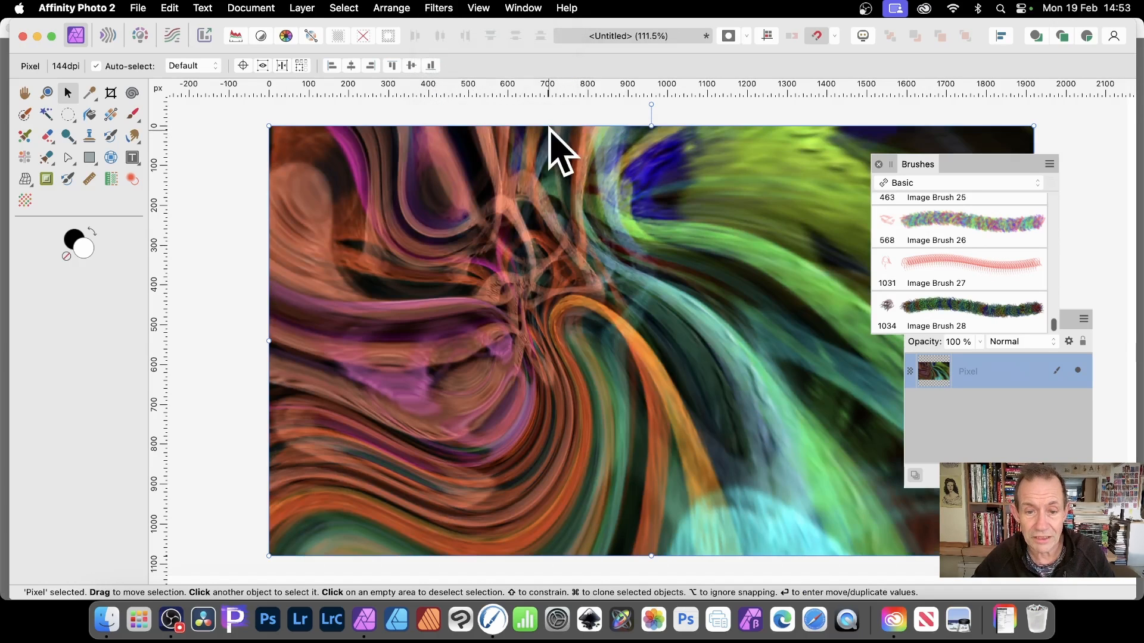
pyautogui.moveTo(935, 166); pyautogui.dragTo(1021, 145)
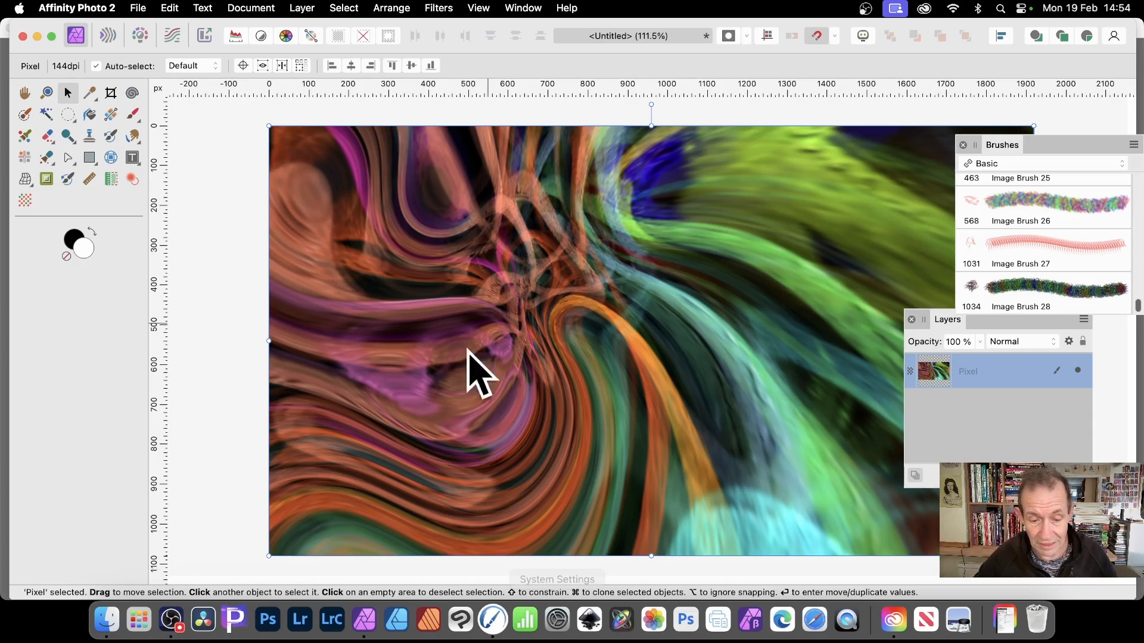
# - Switch to Rebelle 7, move the Watercolor Brushes panel clear of the Layers panel, and review the available filters
pyautogui.click(492, 620)
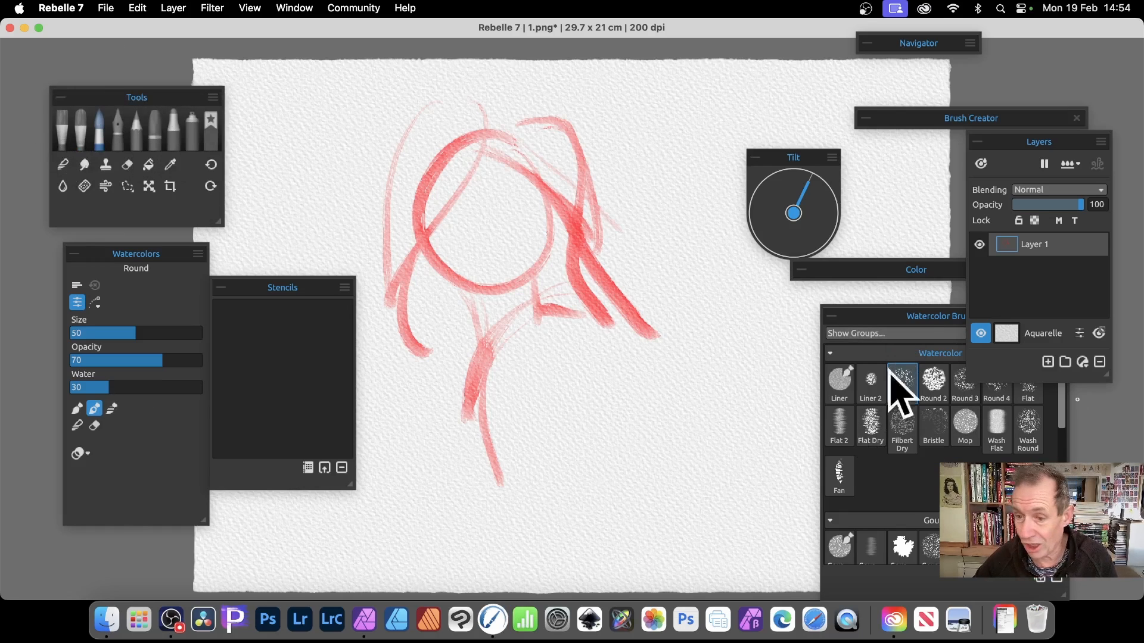
pyautogui.moveTo(907, 318); pyautogui.dragTo(804, 279)
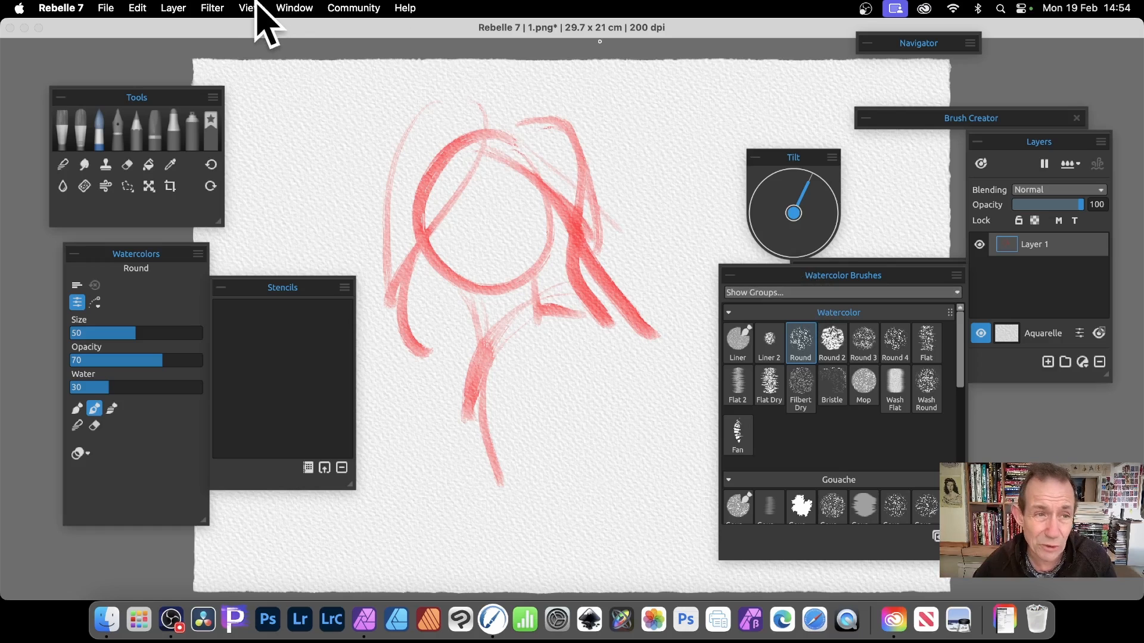
pyautogui.click(216, 8)
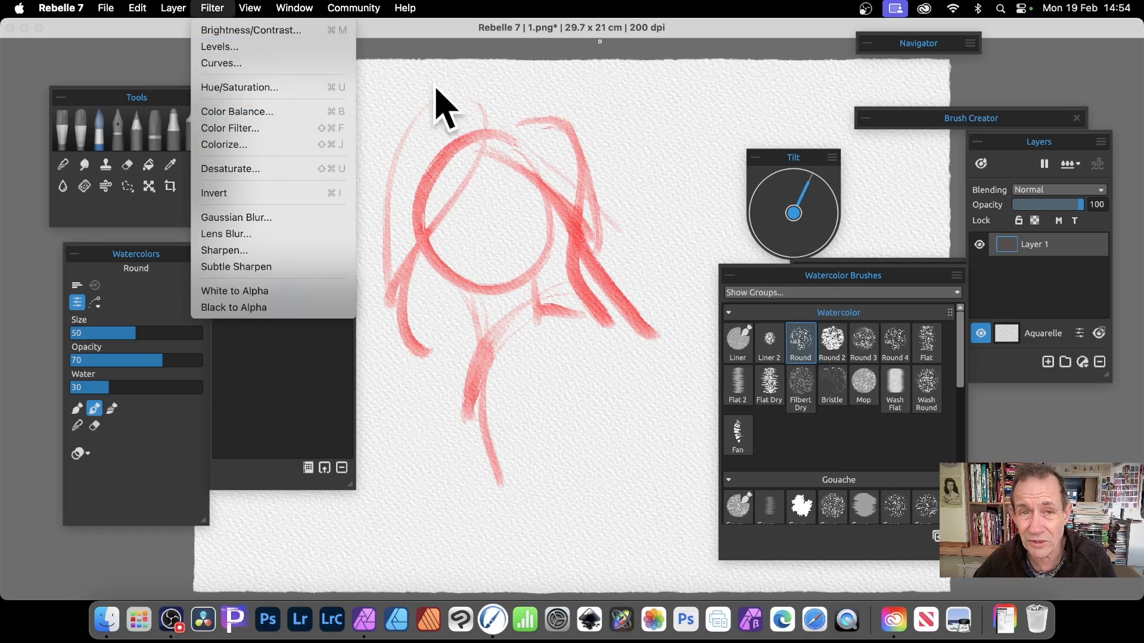
pyautogui.click(651, 69)
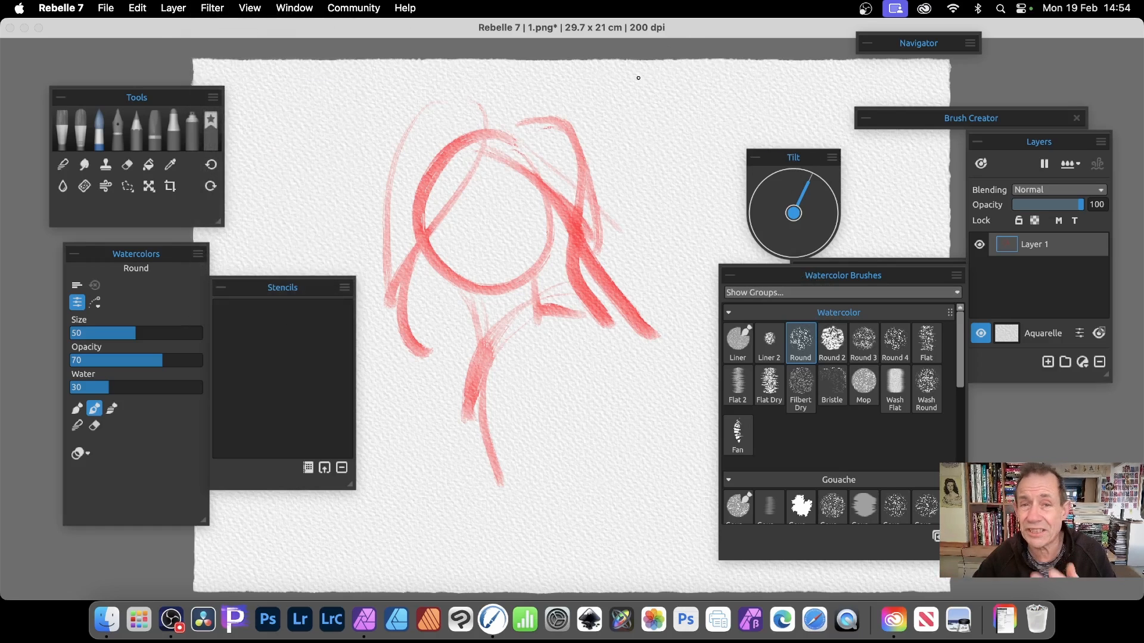